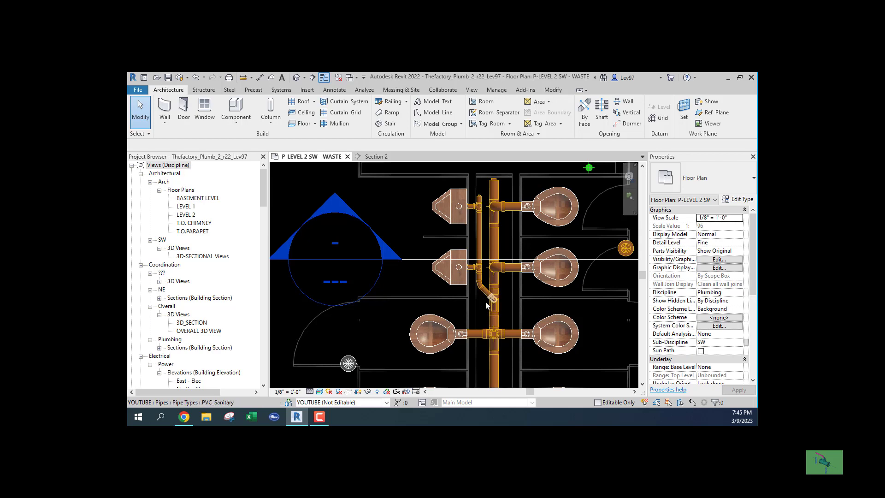
Step: Examine the floor drains on both sides of the main waste pipe in the Level 2 plan
{"action": "scroll", "coordinate": [495, 307], "scroll_direction": "down", "scroll_amount": 3}
{"action": "scroll", "coordinate": [458, 330], "scroll_direction": "up", "scroll_amount": 3}
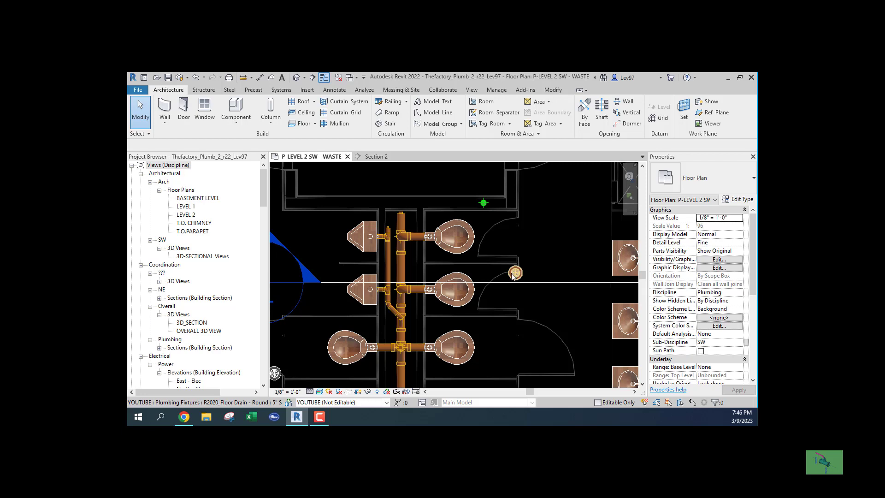
{"action": "middle_click_drag", "start_coordinate": [371, 340], "coordinate": [432, 261]}
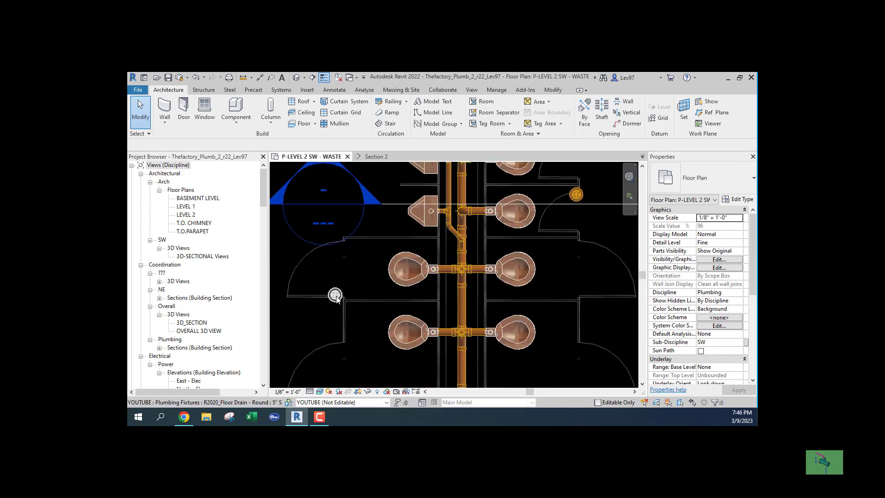
{"action": "middle_click_drag", "start_coordinate": [480, 225], "coordinate": [370, 273]}
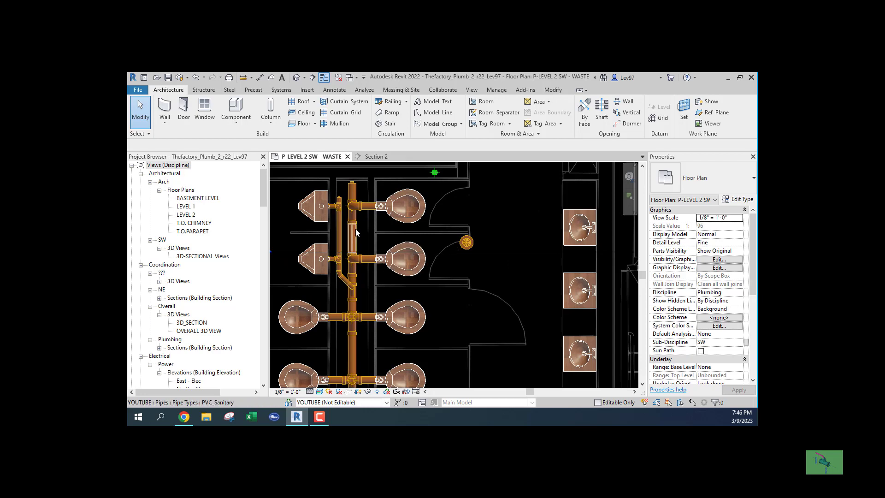
{"action": "middle_click_drag", "start_coordinate": [358, 234], "coordinate": [441, 197]}
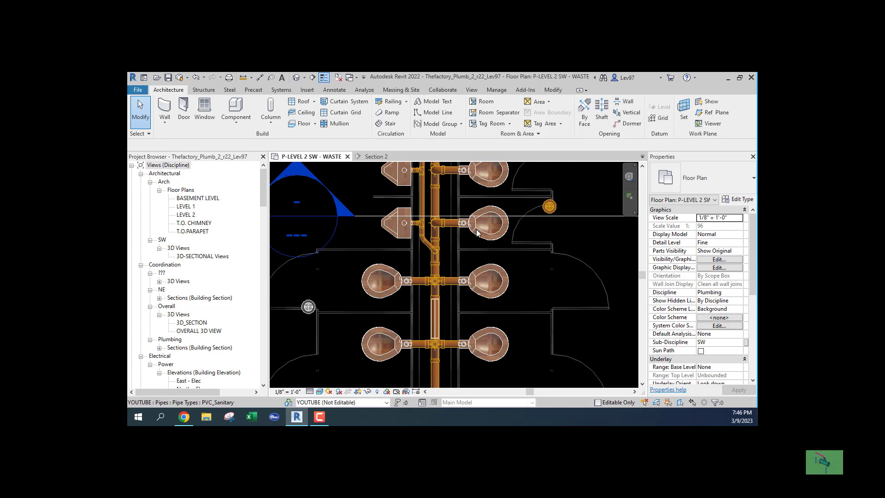
{"action": "middle_click_drag", "start_coordinate": [479, 237], "coordinate": [429, 273]}
{"action": "scroll", "coordinate": [448, 253], "scroll_direction": "up", "scroll_amount": 1}
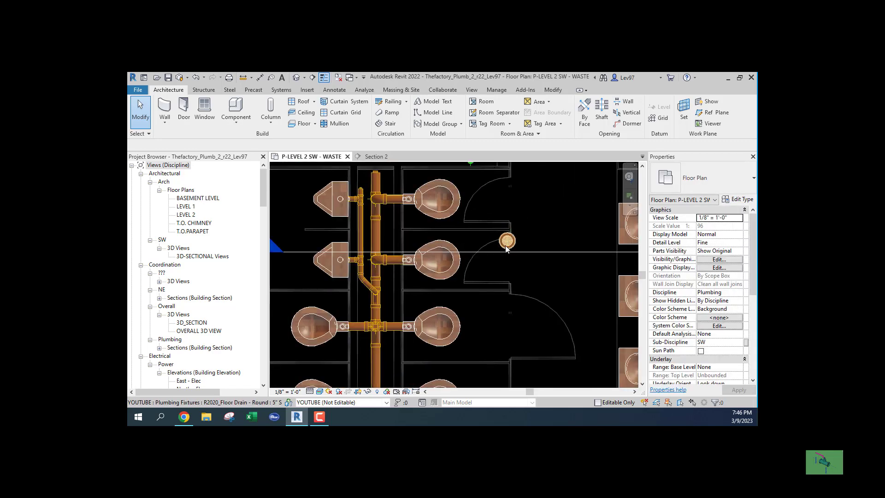
Step: Shift the floor drain near the two upper right-hand toilets slightly toward the waste main and rotate it 180 degrees
{"action": "left_click", "coordinate": [507, 244]}
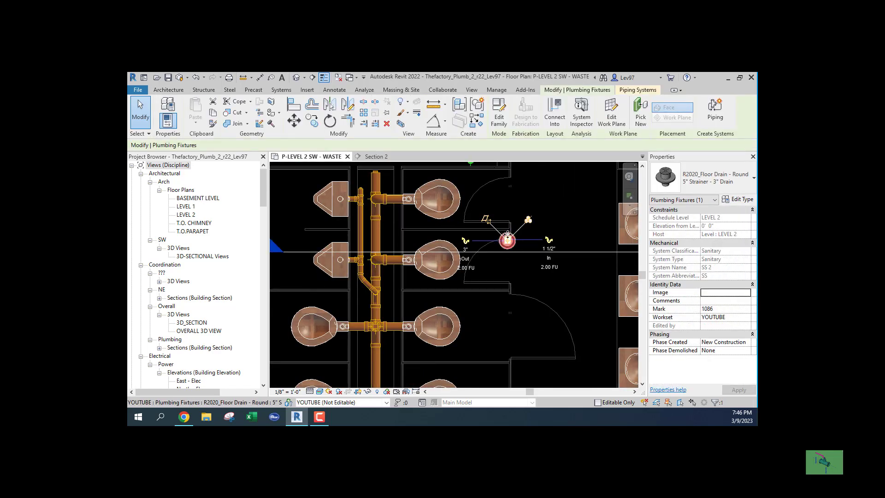
{"action": "scroll", "coordinate": [508, 234], "scroll_direction": "up", "scroll_amount": 1}
{"action": "left_click_drag", "start_coordinate": [496, 241], "coordinate": [484, 243]}
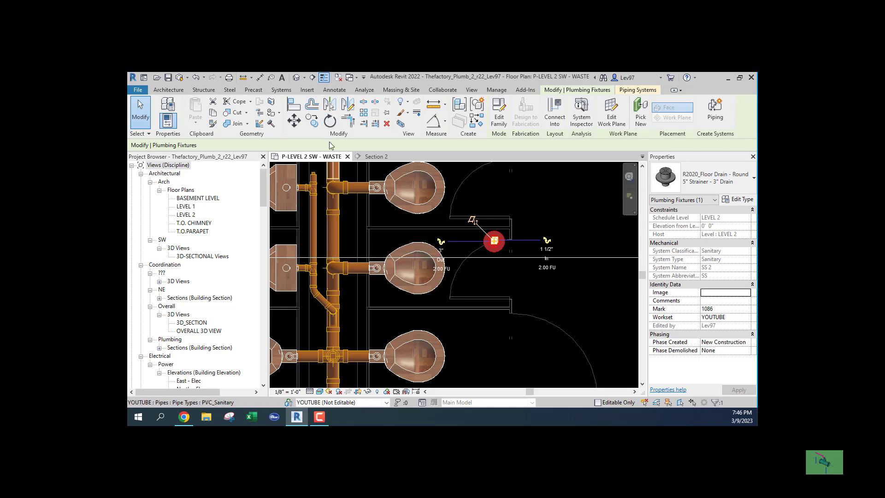
{"action": "left_click", "coordinate": [330, 122]}
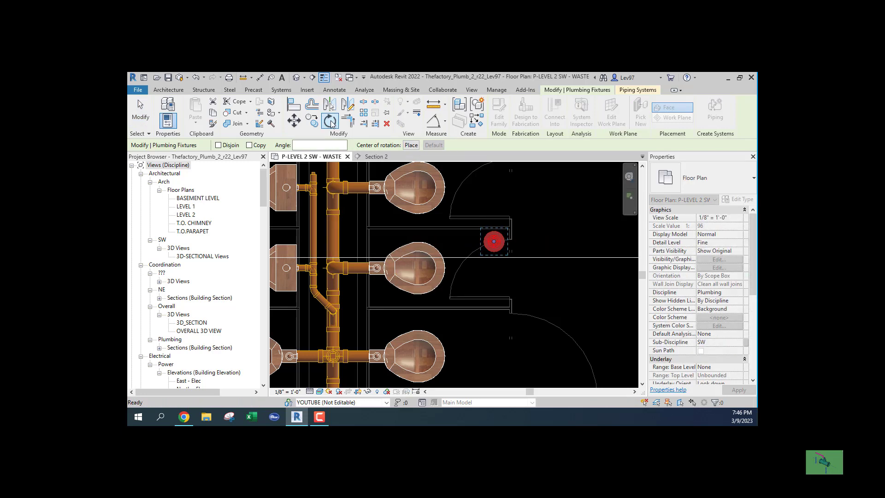
{"action": "left_click", "coordinate": [298, 145]}
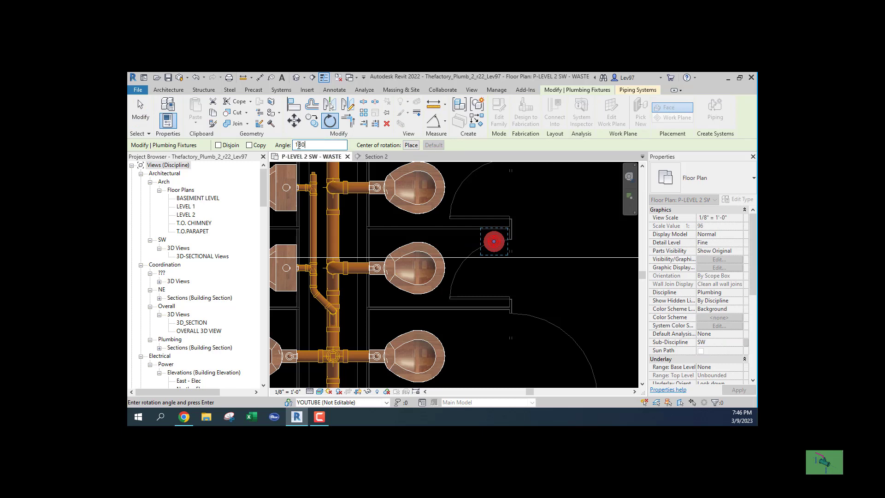
{"action": "type", "text": "180"}
{"action": "key", "text": "Return"}
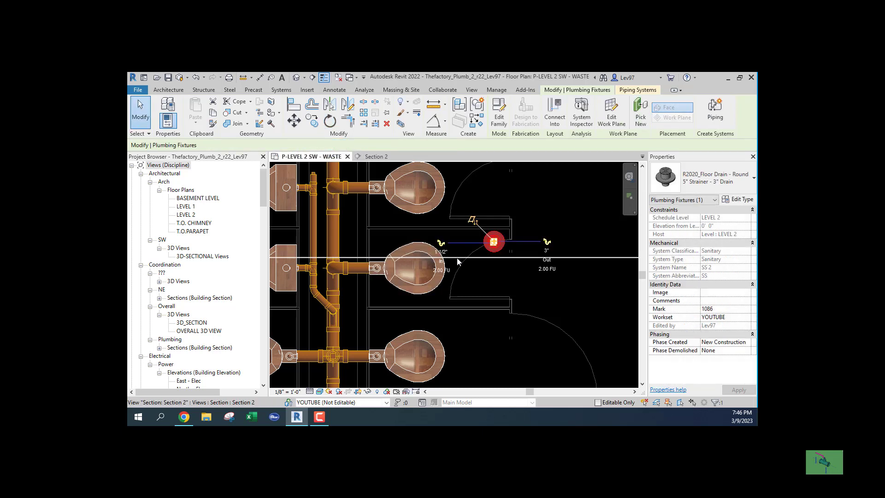
{"action": "key", "text": "Escape"}
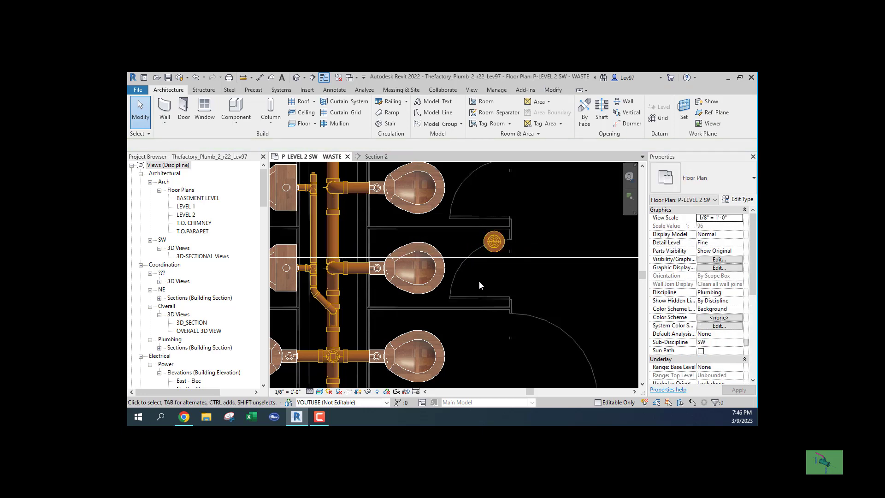
Step: Compare the connectors of the floor drain on the opposite side with those of the rotated drain, and check the main waste pipe
{"action": "middle_click_drag", "start_coordinate": [479, 282], "coordinate": [561, 209]}
{"action": "scroll", "coordinate": [550, 223], "scroll_direction": "down", "scroll_amount": 3}
{"action": "middle_click_drag", "start_coordinate": [367, 295], "coordinate": [465, 238]}
{"action": "scroll", "coordinate": [430, 223], "scroll_direction": "up", "scroll_amount": 2}
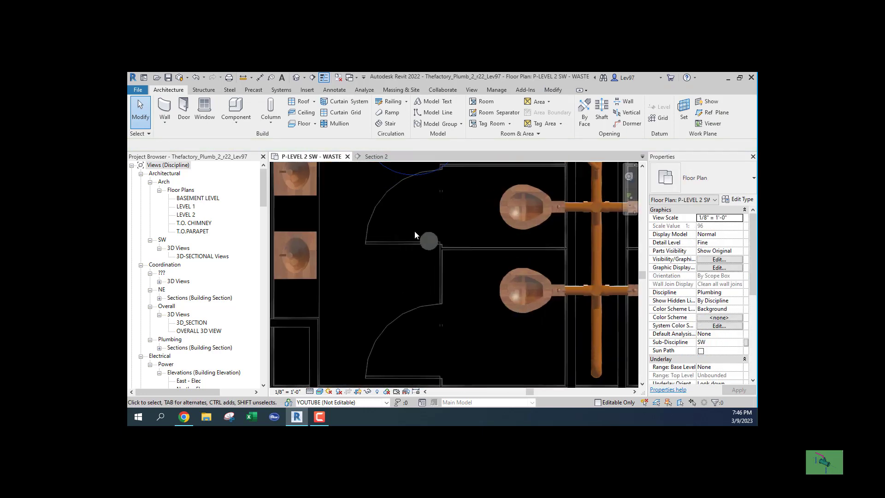
{"action": "left_click", "coordinate": [426, 239]}
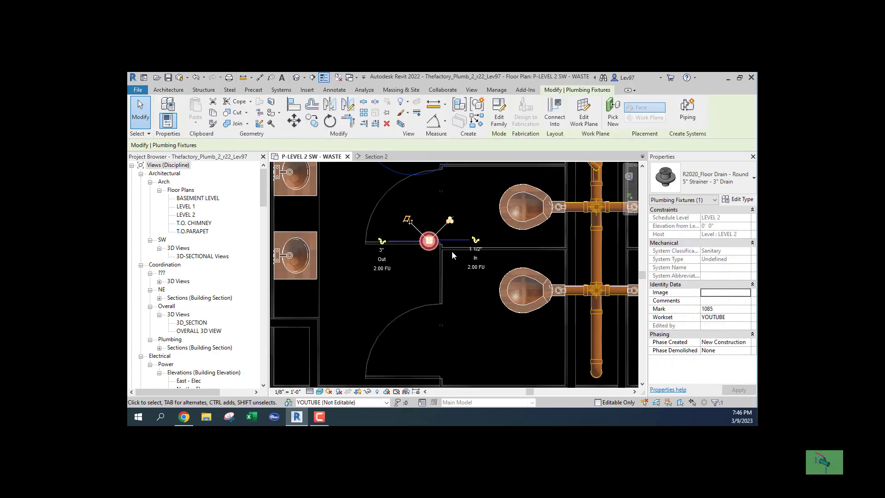
{"action": "key", "text": "Escape"}
{"action": "middle_click_drag", "start_coordinate": [519, 232], "coordinate": [355, 256]}
{"action": "scroll", "coordinate": [326, 310], "scroll_direction": "down", "scroll_amount": 2}
{"action": "scroll", "coordinate": [355, 256], "scroll_direction": "up", "scroll_amount": 2}
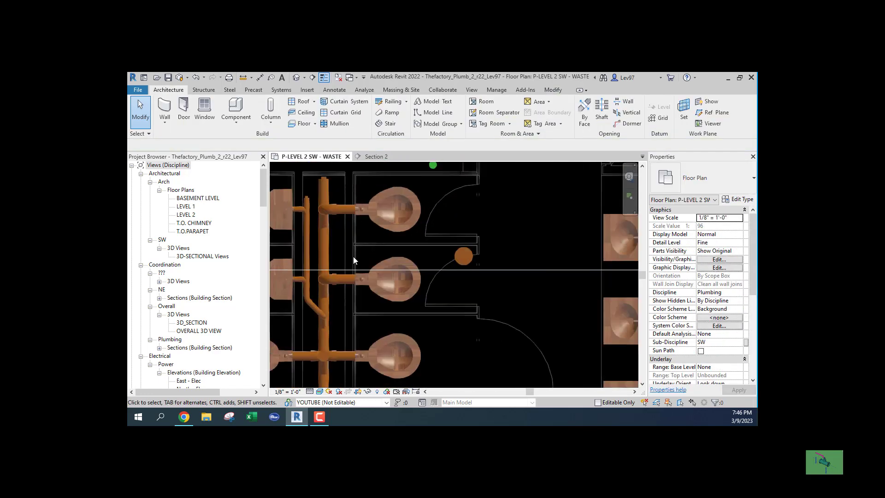
{"action": "left_click", "coordinate": [463, 257]}
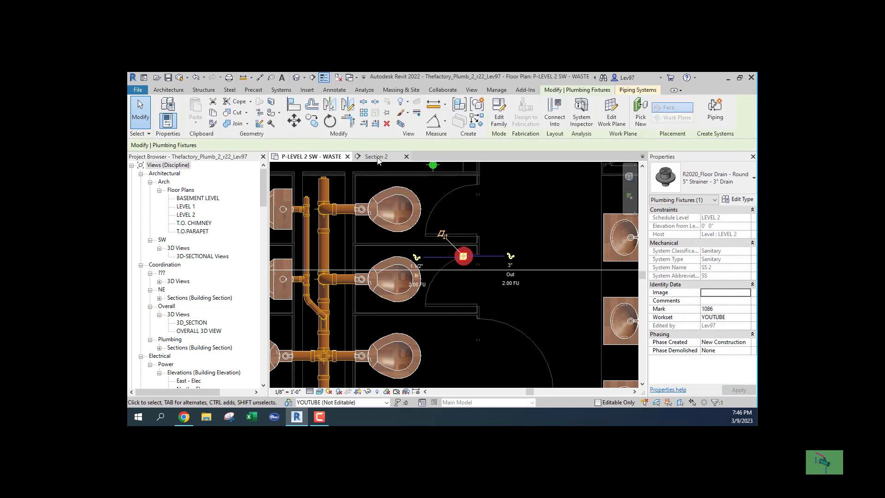
{"action": "left_click", "coordinate": [323, 255]}
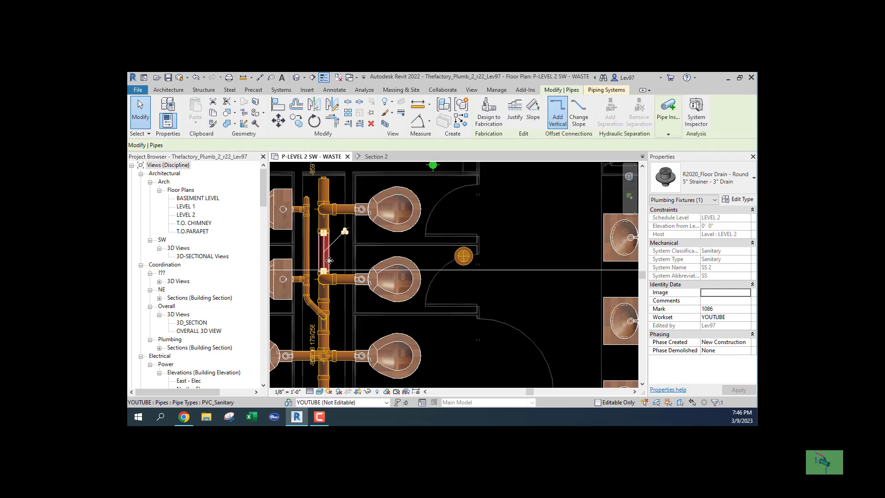
{"action": "key", "text": "Escape"}
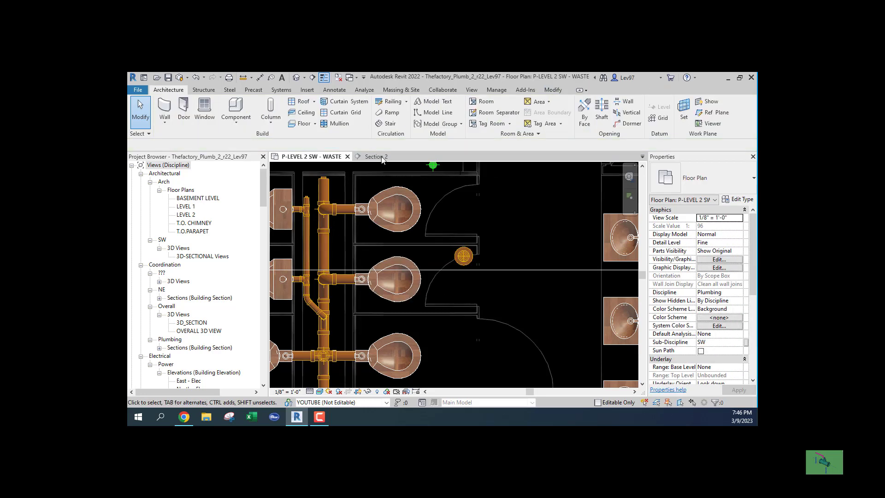
Step: In the Section 2 view, draw a 3" pipe down from the floor drain's outlet and horizontally toward the waste main
{"action": "left_click", "coordinate": [378, 156]}
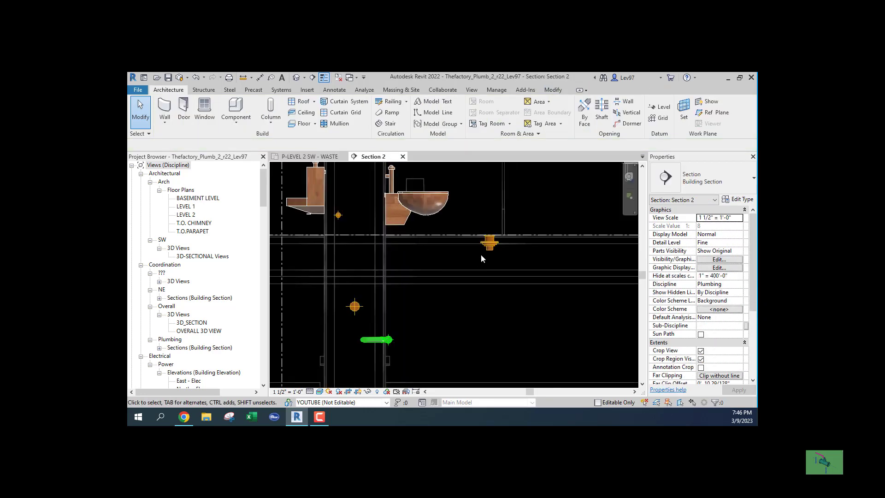
{"action": "left_click", "coordinate": [488, 244]}
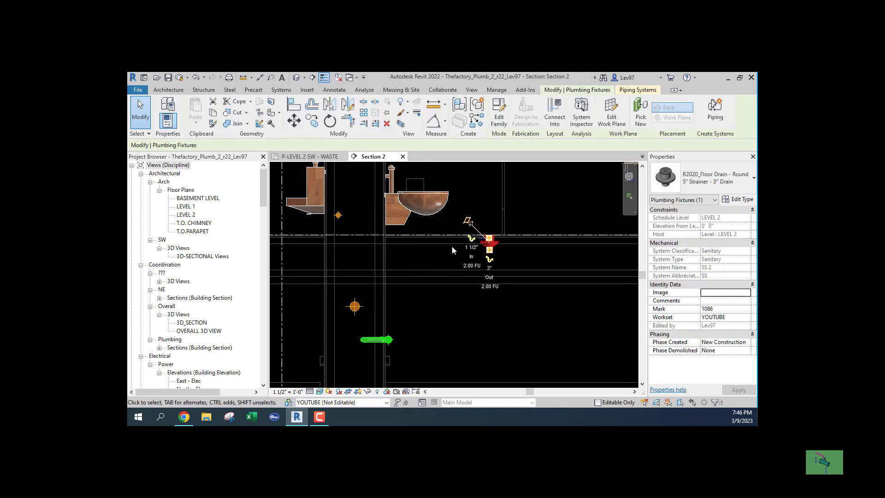
{"action": "scroll", "coordinate": [494, 256], "scroll_direction": "up", "scroll_amount": 3}
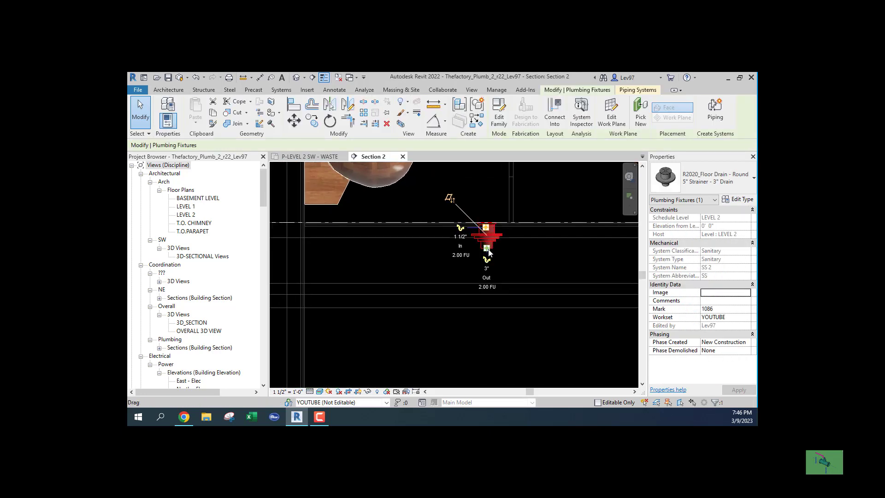
{"action": "right_click", "coordinate": [490, 252]}
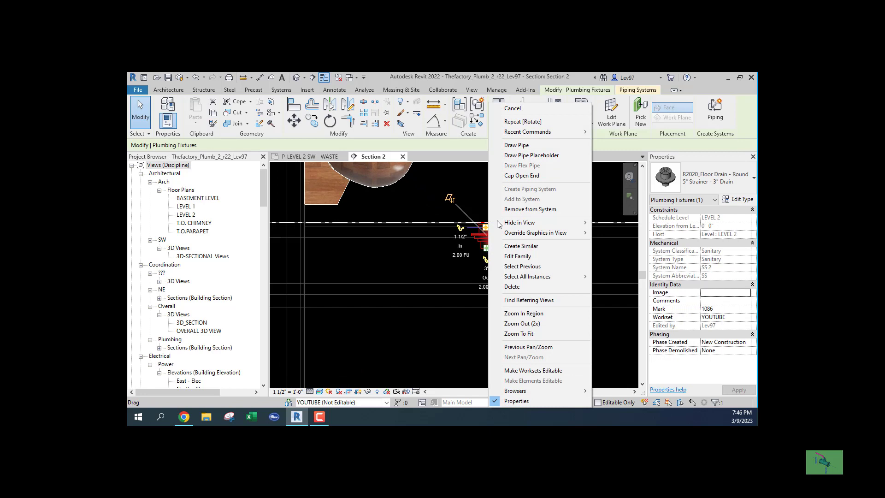
{"action": "left_click", "coordinate": [515, 145]}
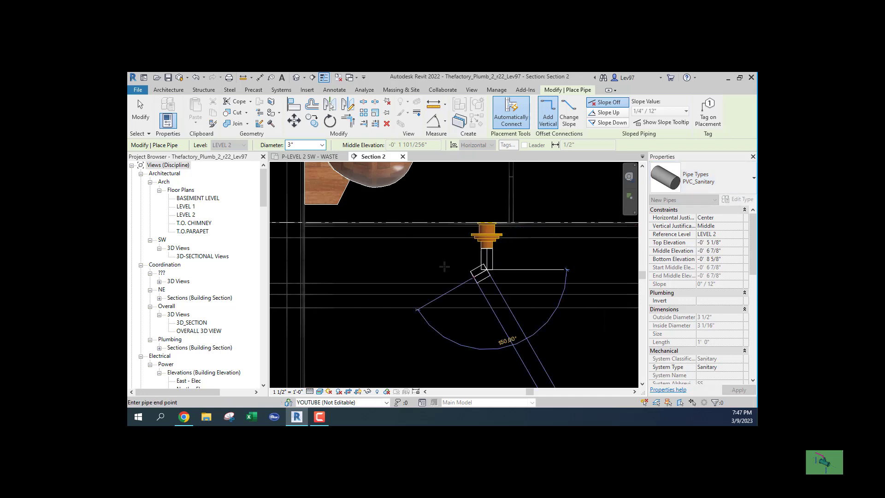
{"action": "left_click", "coordinate": [487, 291]}
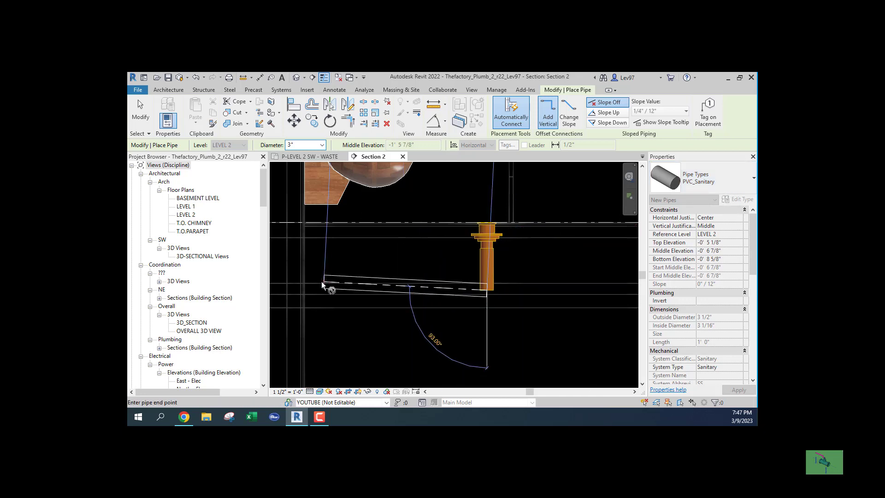
{"action": "left_click", "coordinate": [315, 291]}
{"action": "key", "text": "Escape"}
{"action": "key", "text": "Escape"}
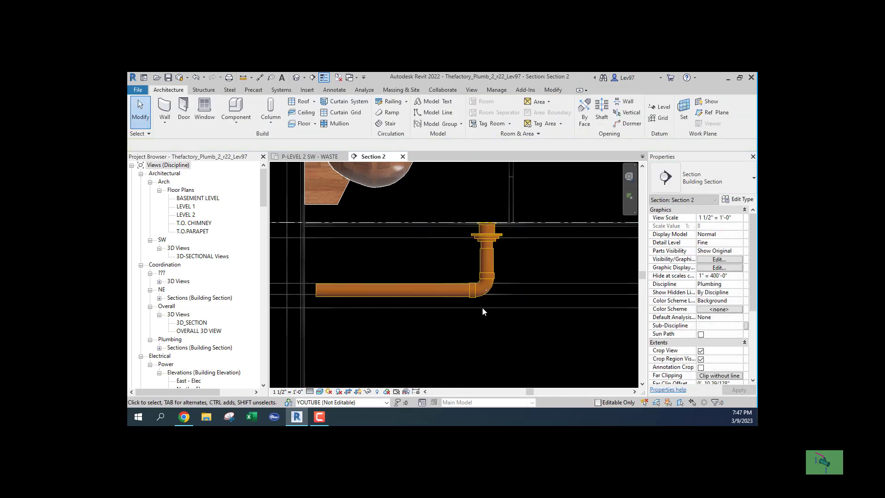
Step: Change the elbow below the drain to R20_Trap P - PVC - Sch 40 - DWV Standard and raise the horizontal pipe to about -0' 11 7/16"
{"action": "left_click", "coordinate": [487, 289]}
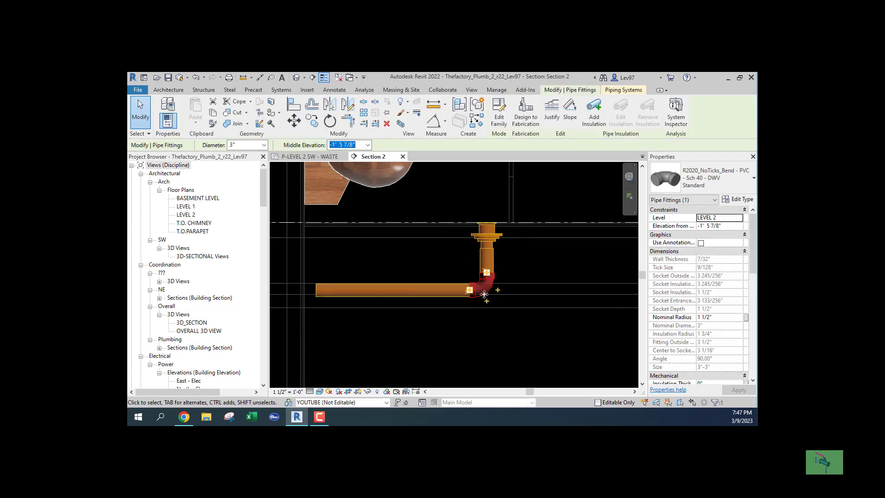
{"action": "left_click", "coordinate": [734, 178]}
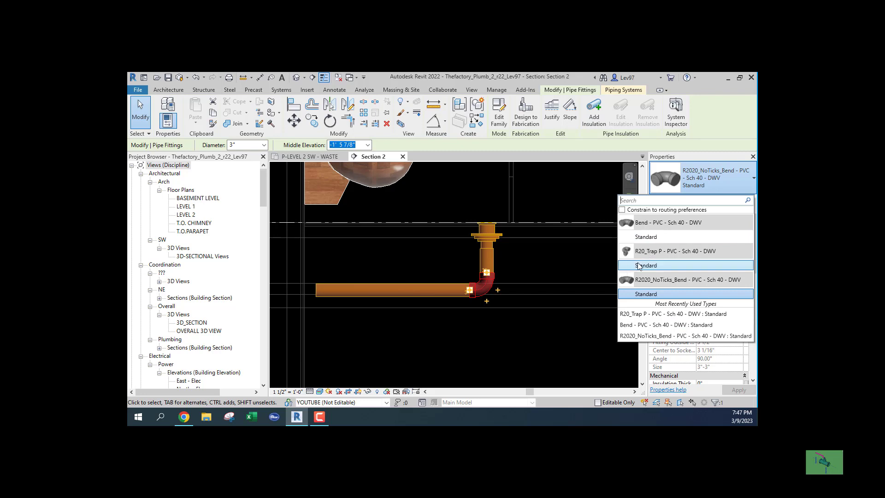
{"action": "left_click", "coordinate": [644, 270]}
{"action": "left_click", "coordinate": [403, 331]}
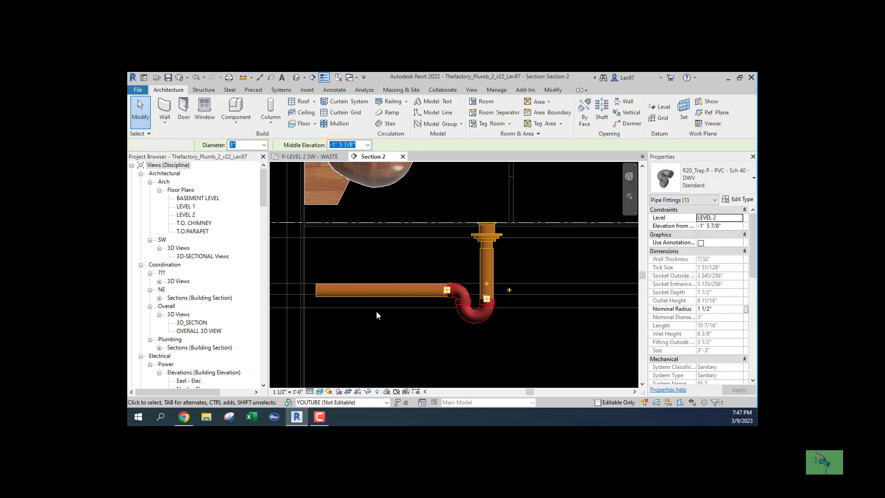
{"action": "left_click", "coordinate": [374, 286]}
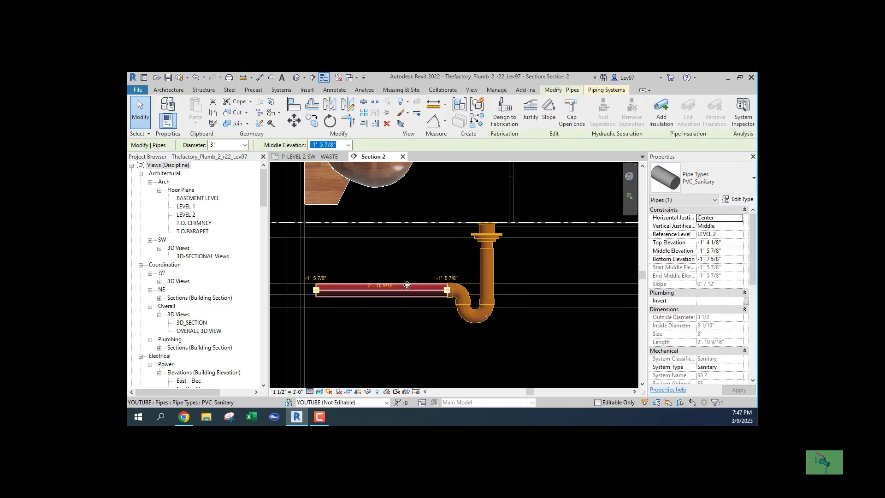
{"action": "left_click_drag", "start_coordinate": [408, 285], "coordinate": [407, 263]}
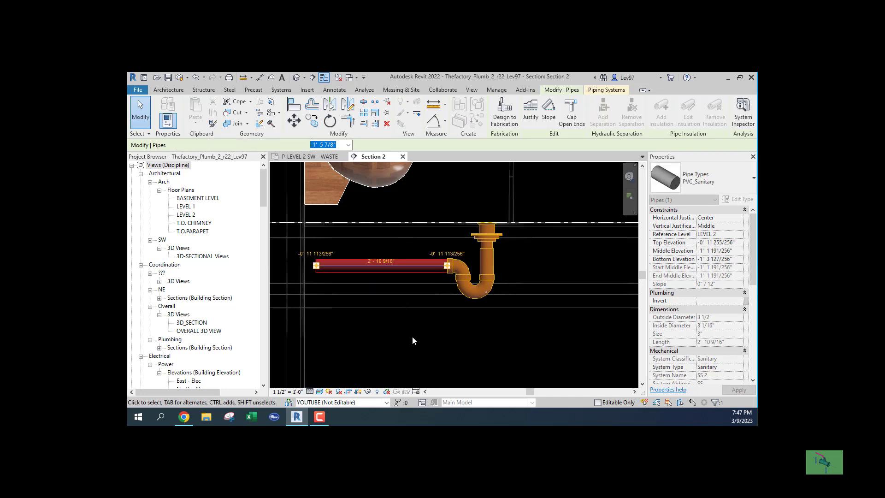
Step: Extend the trap's horizontal 3" pipe in a straight line toward the waste main and return to the P-LEVEL 2 SW - WASTE plan
{"action": "middle_click_drag", "start_coordinate": [408, 336], "coordinate": [479, 319]}
{"action": "scroll", "coordinate": [468, 328], "scroll_direction": "down", "scroll_amount": 1}
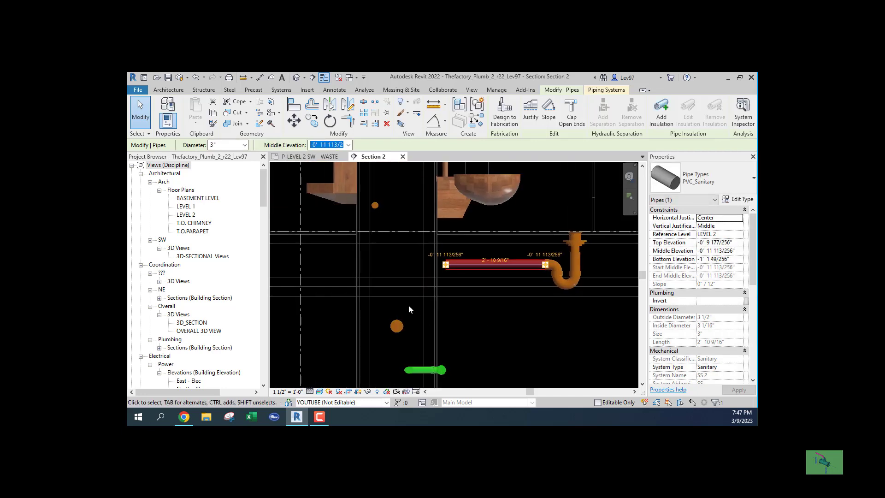
{"action": "right_click", "coordinate": [446, 267]}
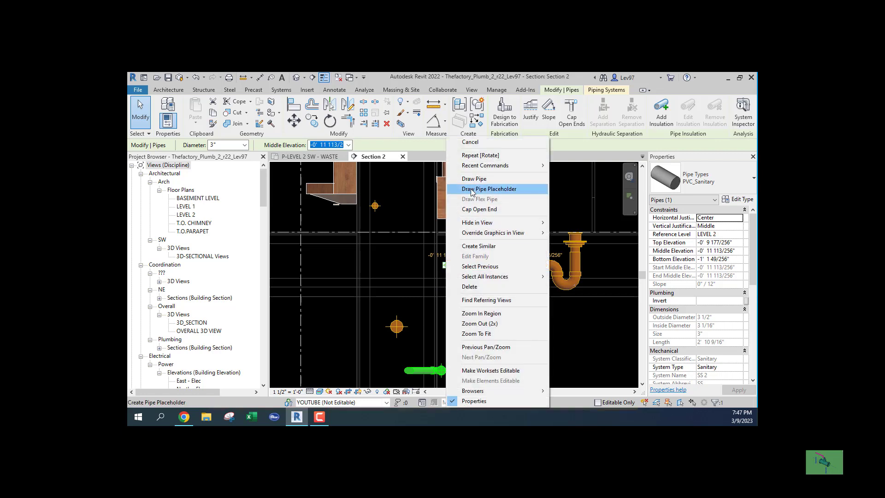
{"action": "left_click", "coordinate": [452, 317]}
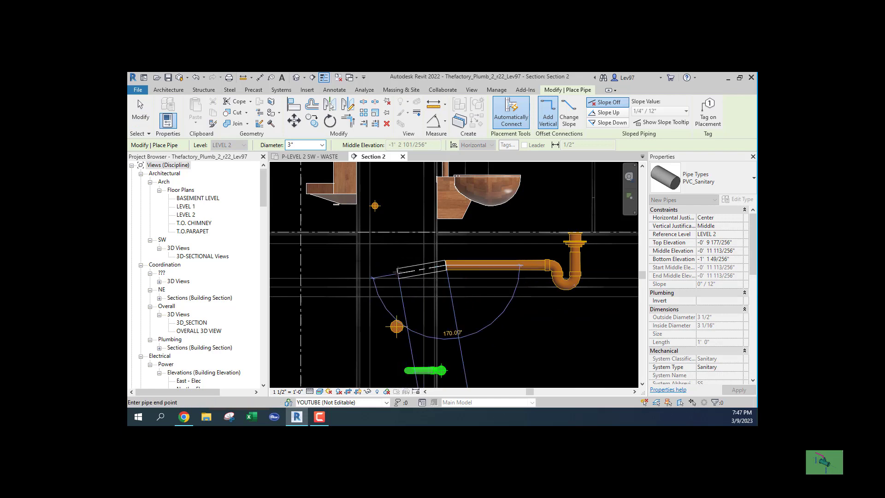
{"action": "scroll", "coordinate": [394, 265], "scroll_direction": "up", "scroll_amount": 5}
{"action": "middle_click_drag", "start_coordinate": [388, 252], "coordinate": [489, 238]}
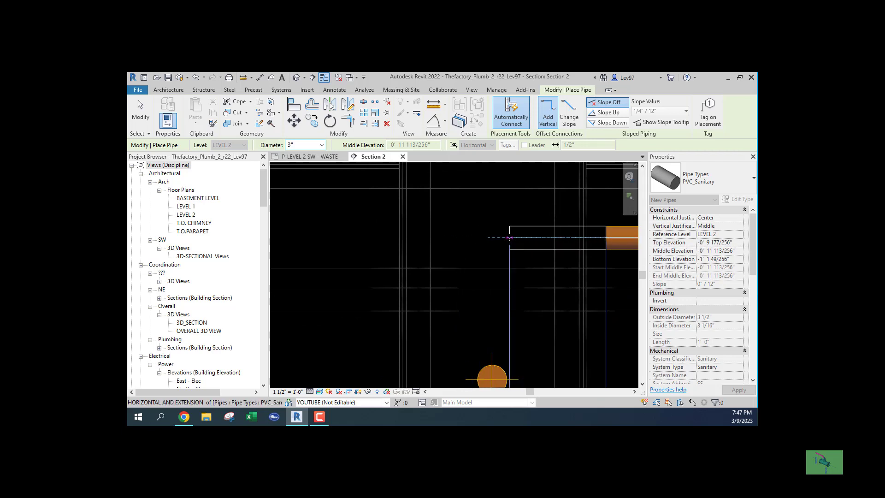
{"action": "left_click", "coordinate": [509, 238]}
{"action": "key", "text": "Escape"}
{"action": "key", "text": "Escape"}
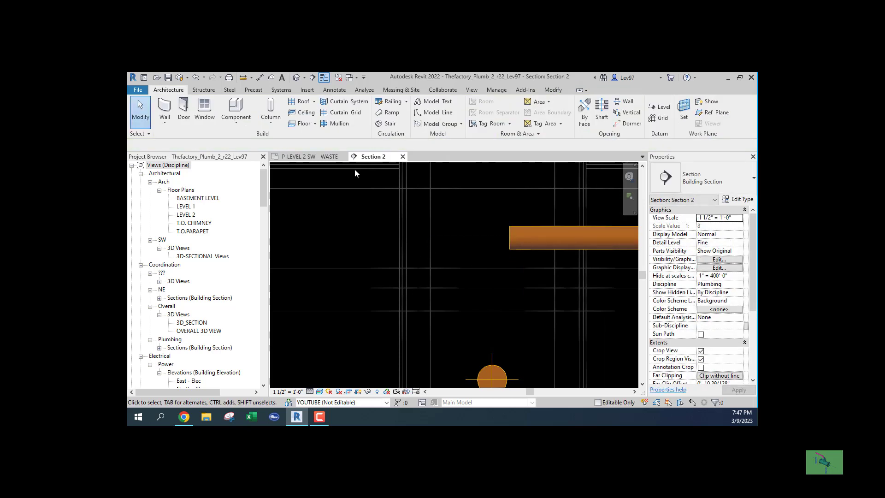
{"action": "left_click", "coordinate": [325, 157]}
{"action": "scroll", "coordinate": [374, 252], "scroll_direction": "up", "scroll_amount": 3}
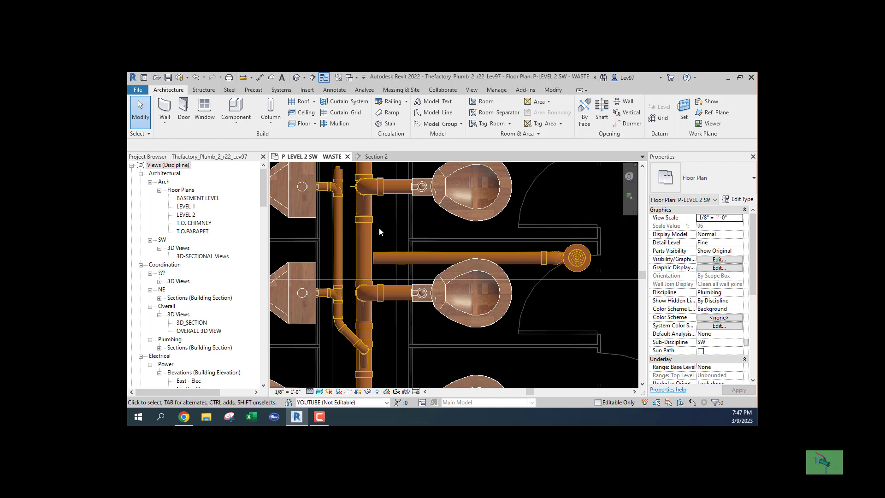
Step: Split the main waste pipe just above the floor drain's branch and delete the coupling created at the split
{"action": "left_click", "coordinate": [553, 90]}
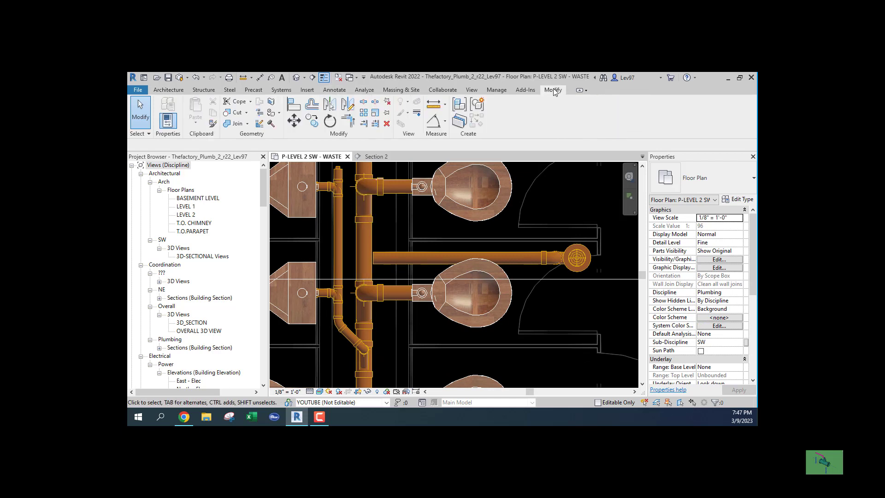
{"action": "left_click", "coordinate": [364, 103]}
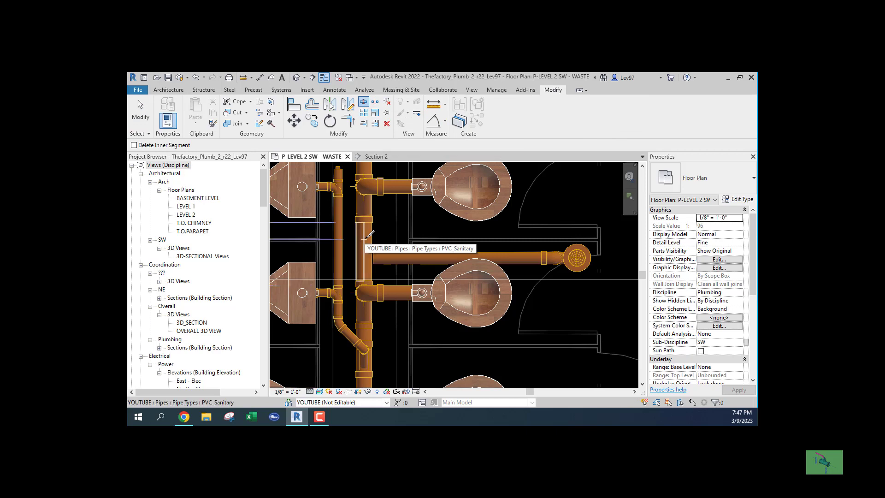
{"action": "left_click", "coordinate": [375, 238]}
{"action": "key", "text": "Escape"}
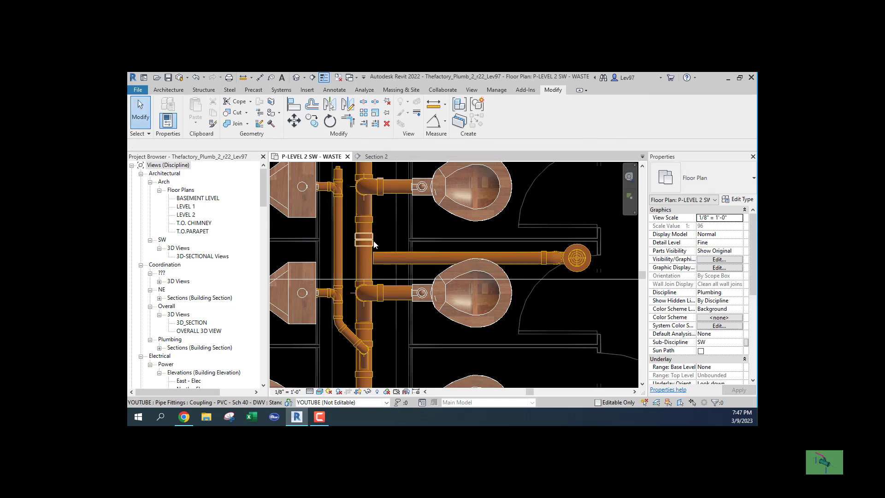
{"action": "left_click", "coordinate": [372, 240]}
{"action": "key", "text": "Delete"}
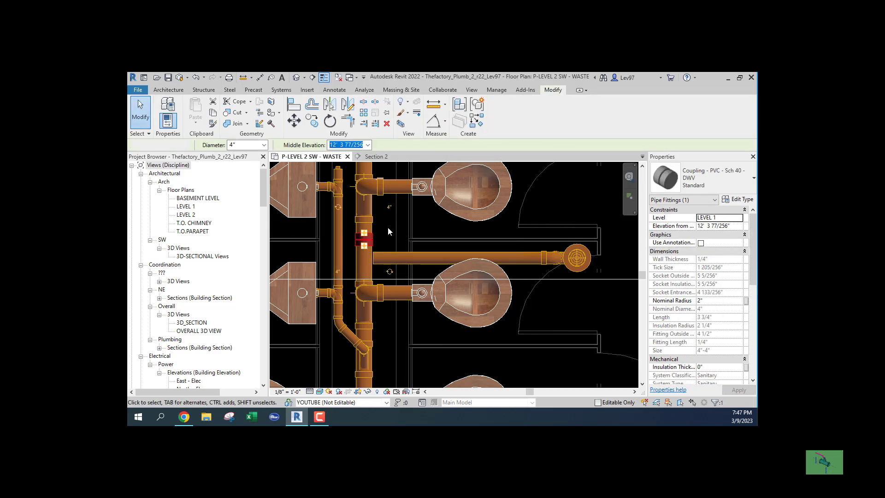
Step: Shorten the floor drain's 3" branch pipe away from the waste main to about 3' 0" long
{"action": "left_click", "coordinate": [377, 268]}
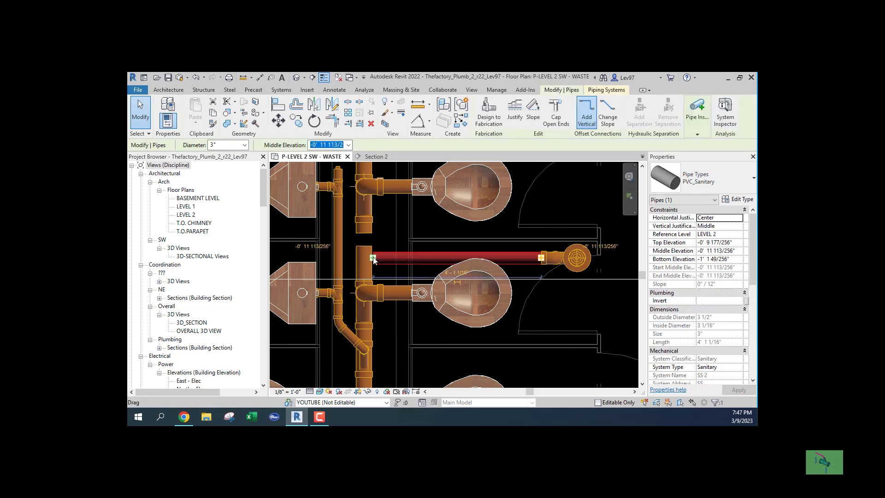
{"action": "left_click_drag", "start_coordinate": [403, 265], "coordinate": [399, 256]}
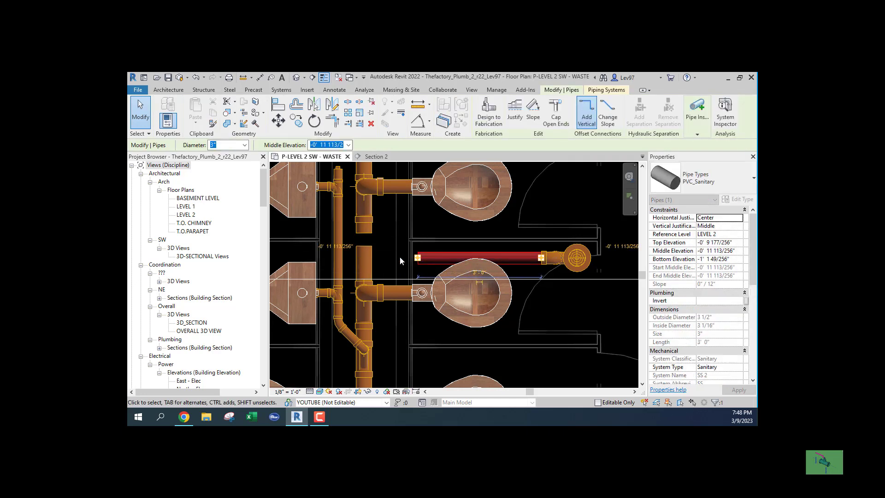
{"action": "left_click", "coordinate": [392, 248]}
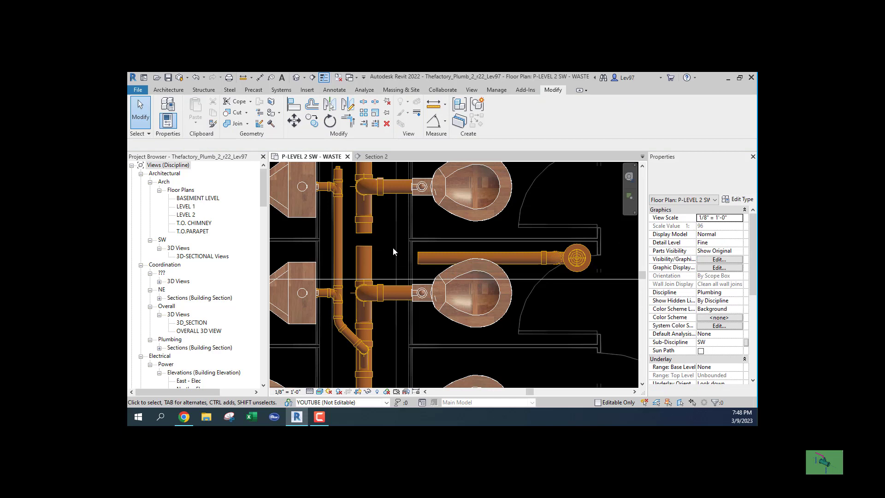
Step: Stretch the drain's branch pipe to about 3' 9" in Section 2, and undo the edits back to before the waste main was split
{"action": "left_click", "coordinate": [376, 157]}
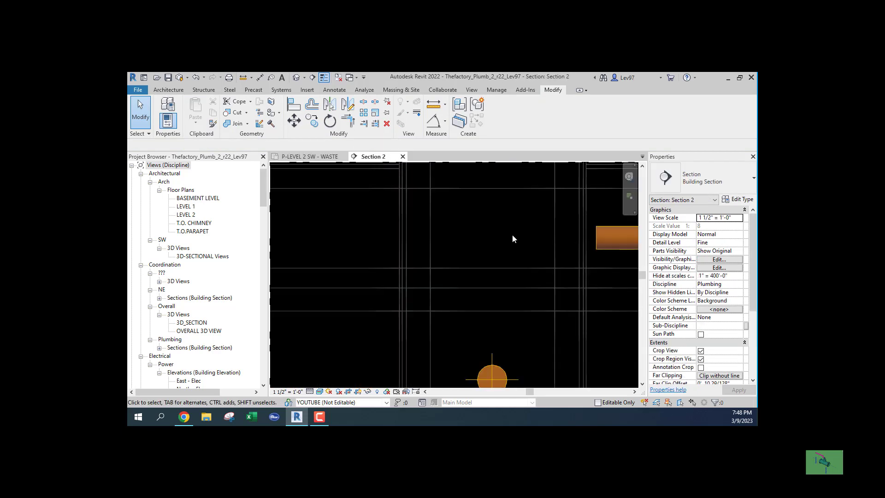
{"action": "left_click", "coordinate": [601, 245]}
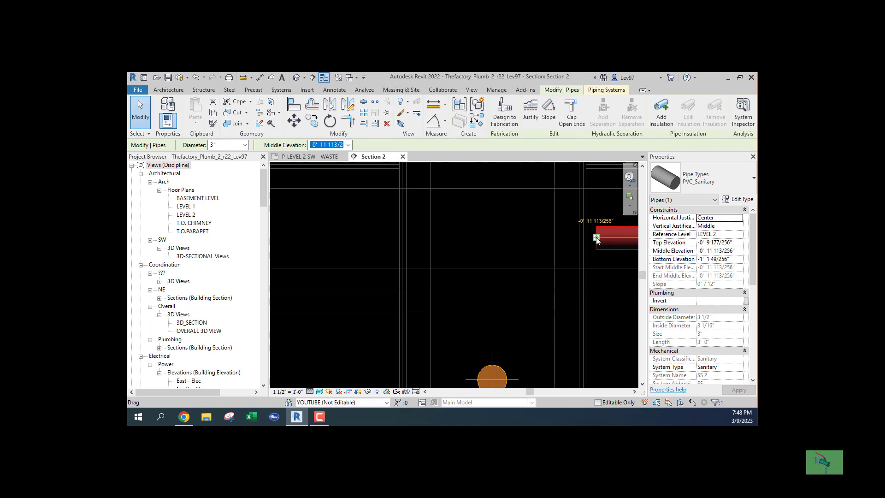
{"action": "left_click_drag", "start_coordinate": [596, 237], "coordinate": [537, 237]}
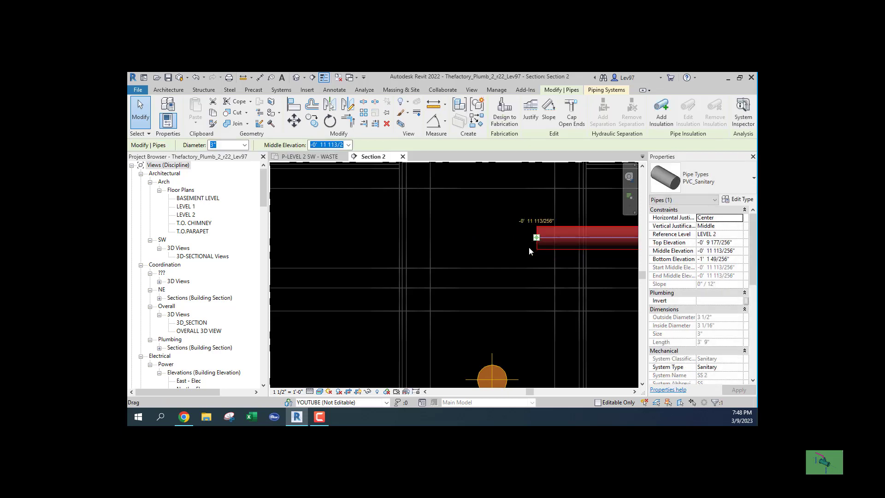
{"action": "left_click", "coordinate": [527, 247]}
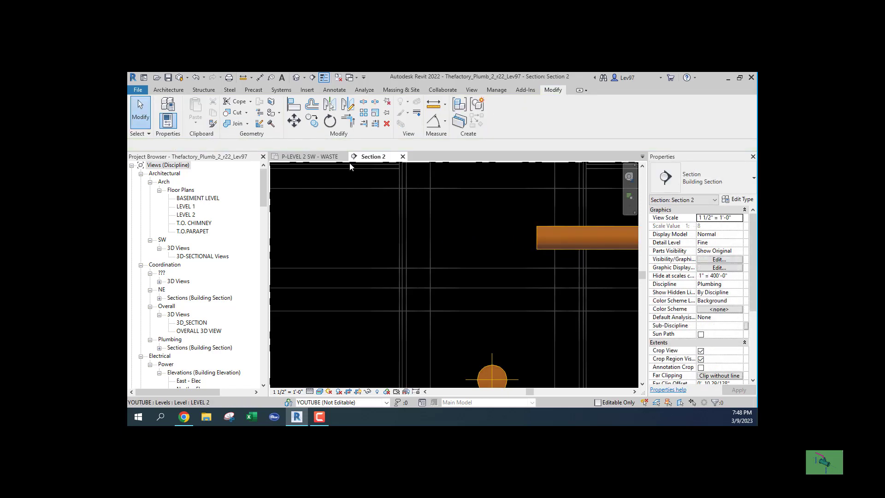
{"action": "left_click", "coordinate": [334, 159]}
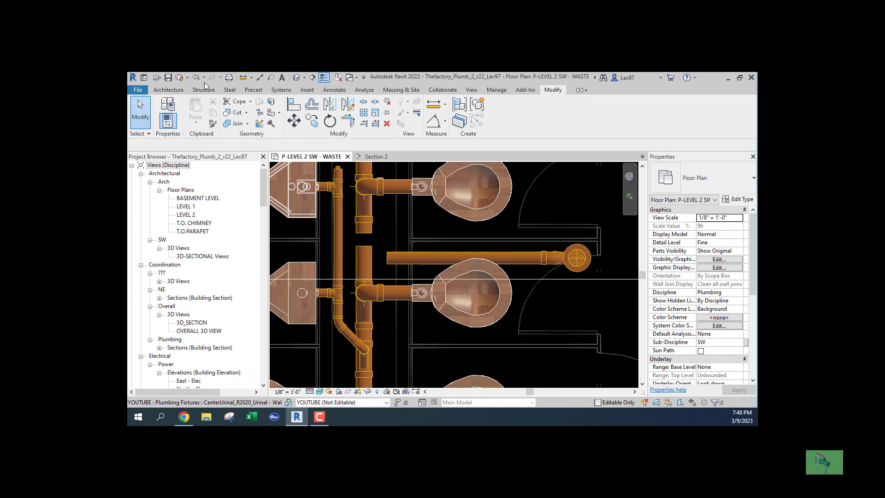
{"action": "left_click", "coordinate": [196, 80]}
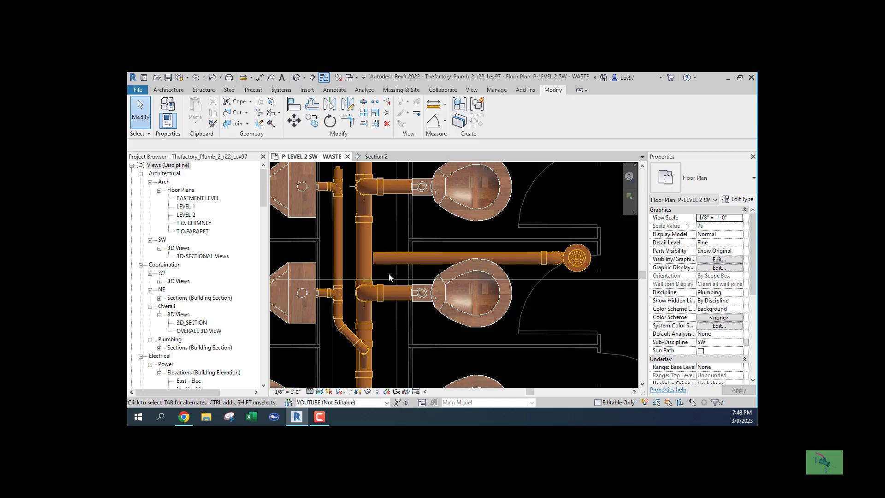
Step: Pull the branch pipe's open end back from the intact waste main to about 2' 10" long
{"action": "left_click", "coordinate": [387, 261]}
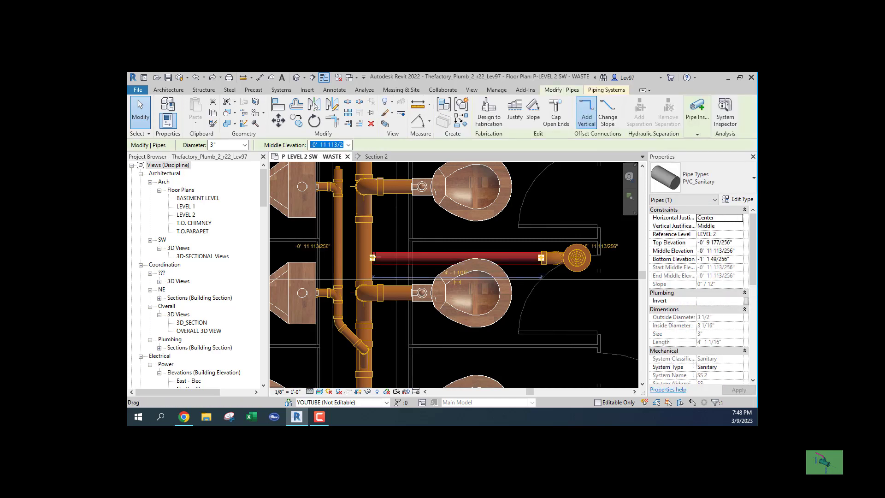
{"action": "left_click_drag", "start_coordinate": [373, 258], "coordinate": [424, 258]}
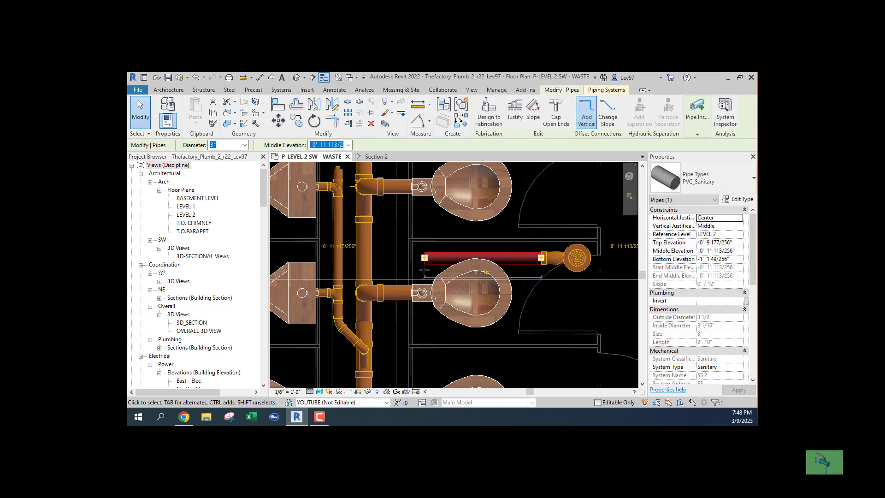
{"action": "key", "text": "Escape"}
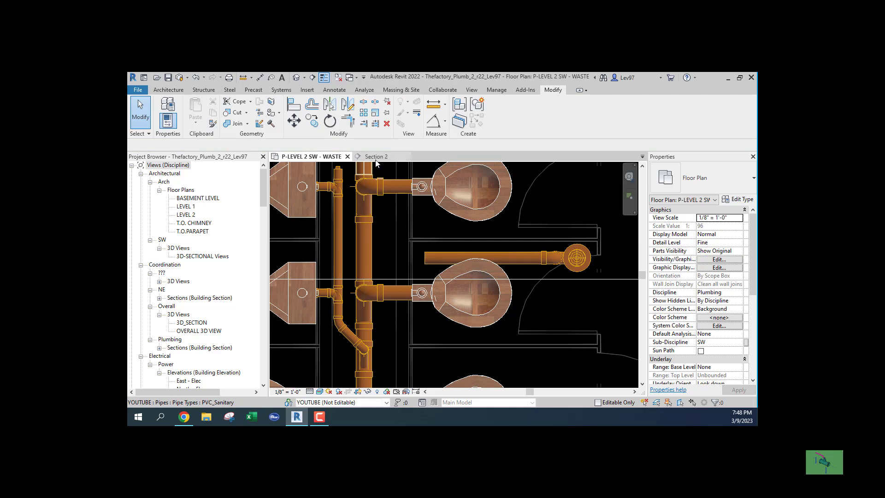
Step: In the Section 2 view, draw a 3" pipe horizontally from the branch's open end toward the waste main
{"action": "left_click", "coordinate": [376, 157]}
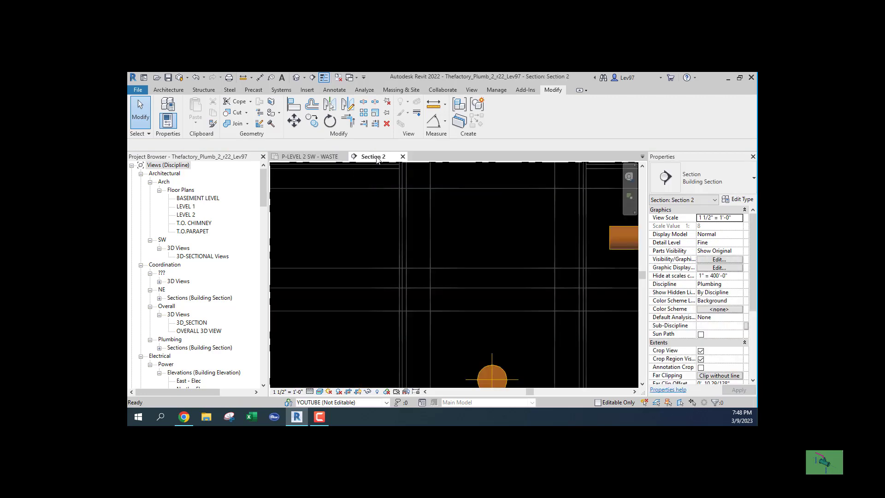
{"action": "left_click", "coordinate": [612, 250]}
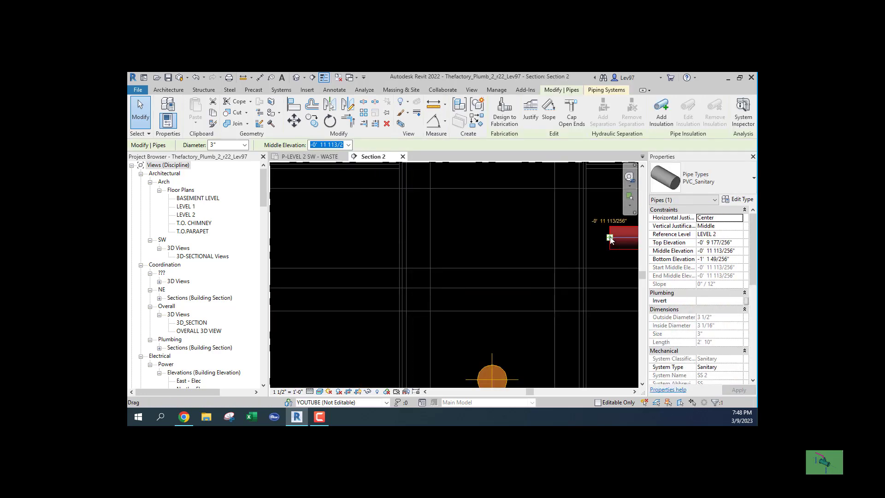
{"action": "right_click", "coordinate": [610, 237]}
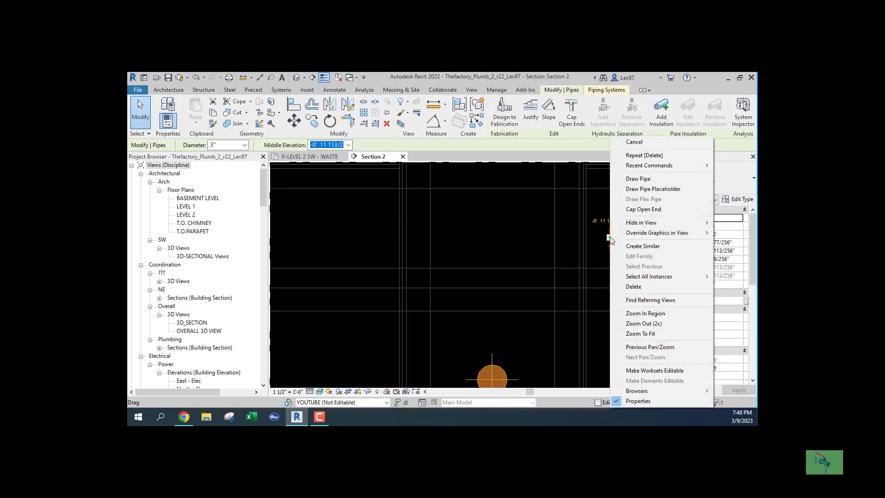
{"action": "left_click", "coordinate": [638, 179]}
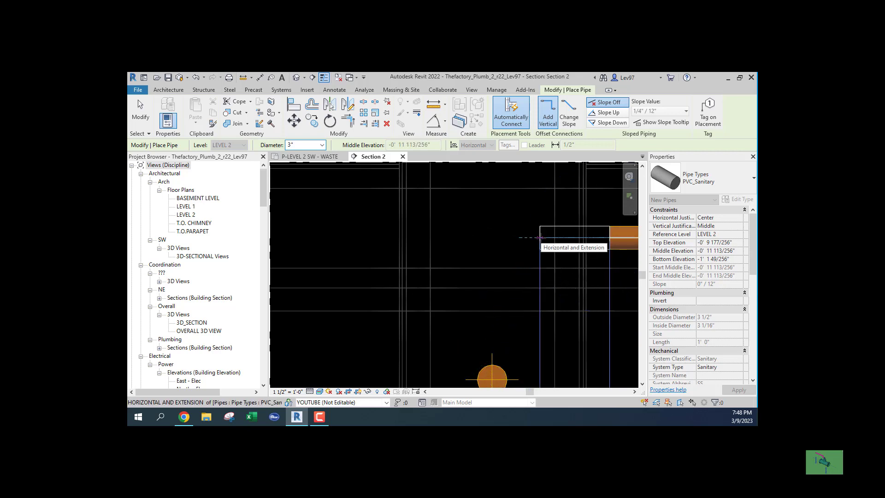
{"action": "left_click", "coordinate": [540, 238]}
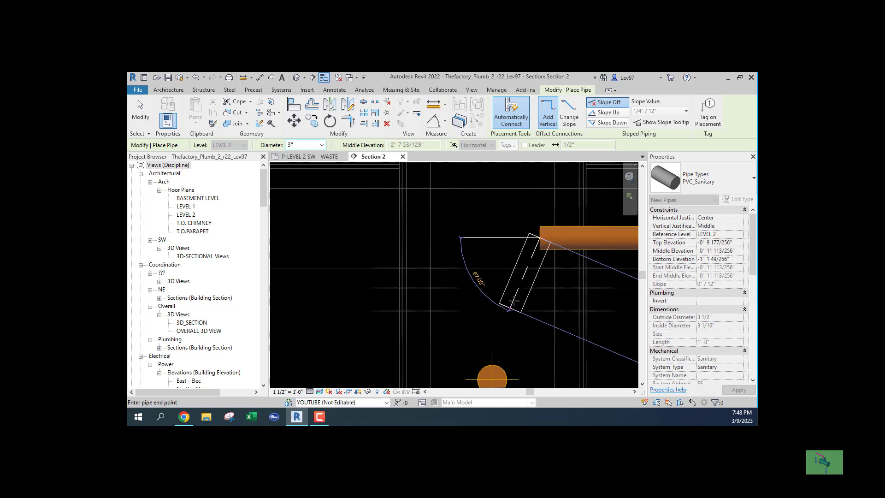
{"action": "key", "text": "Escape"}
{"action": "key", "text": "Escape"}
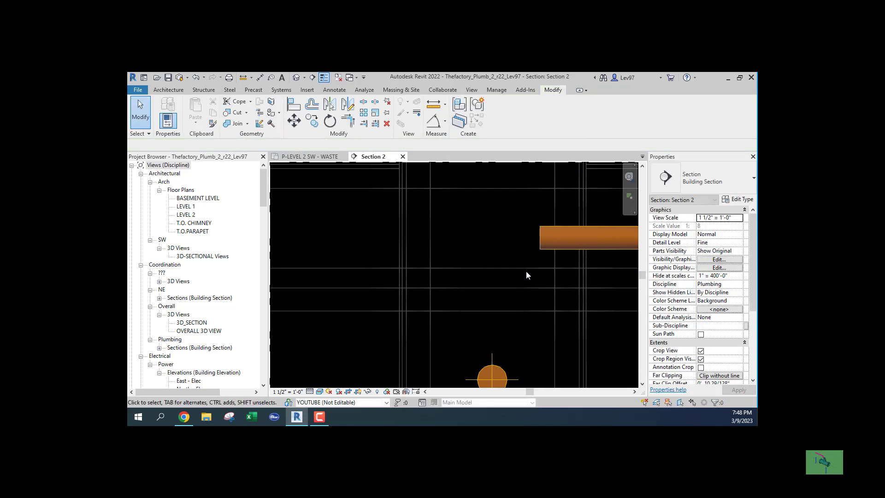
Step: In the P-LEVEL 2 SW - WASTE plan, split the main waste pipe just above the line of the drain's branch
{"action": "left_click", "coordinate": [303, 157]}
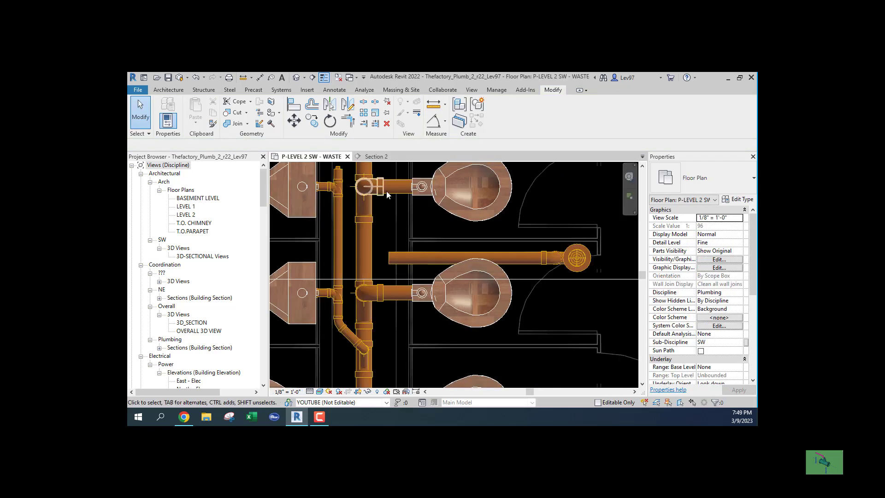
{"action": "left_click", "coordinate": [363, 102]}
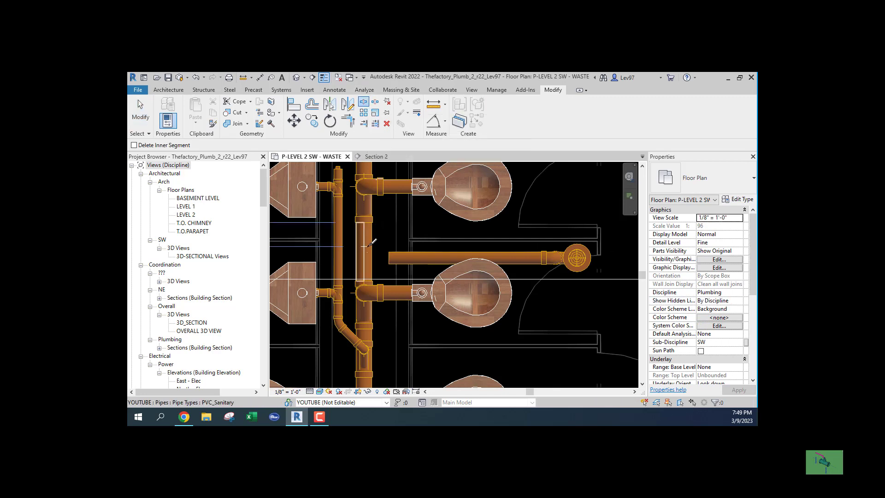
{"action": "left_click", "coordinate": [367, 240]}
{"action": "key", "text": "Escape"}
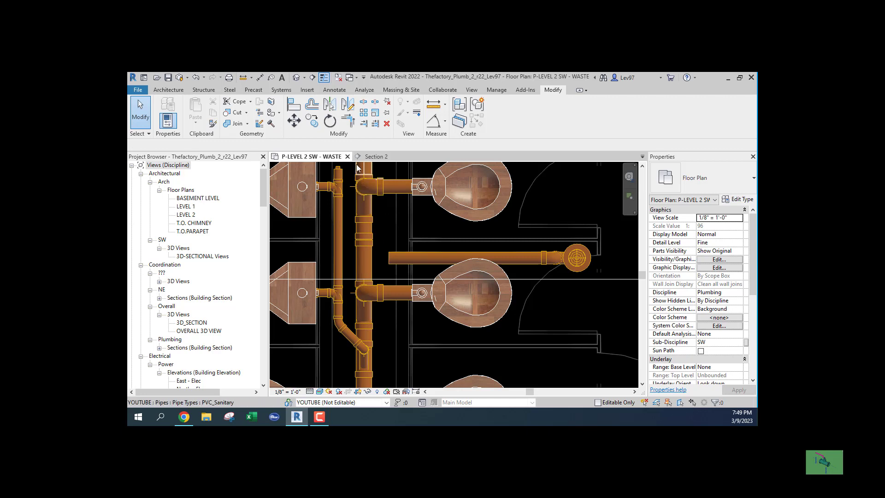
{"action": "left_click", "coordinate": [363, 123]}
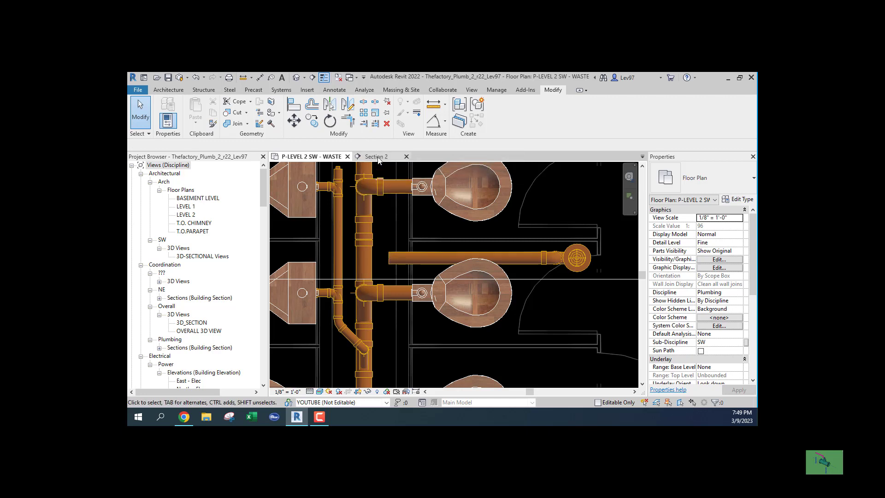
Step: In the Section 2 view, stretch the branch pipe's open end horizontally toward the waste main to about 3' 11" long
{"action": "left_click", "coordinate": [372, 157]}
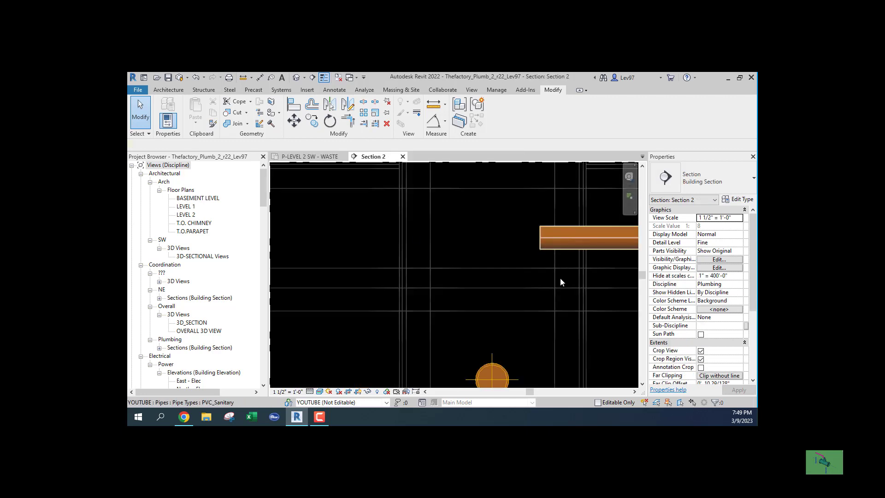
{"action": "left_click", "coordinate": [560, 277]}
{"action": "left_click", "coordinate": [540, 238]}
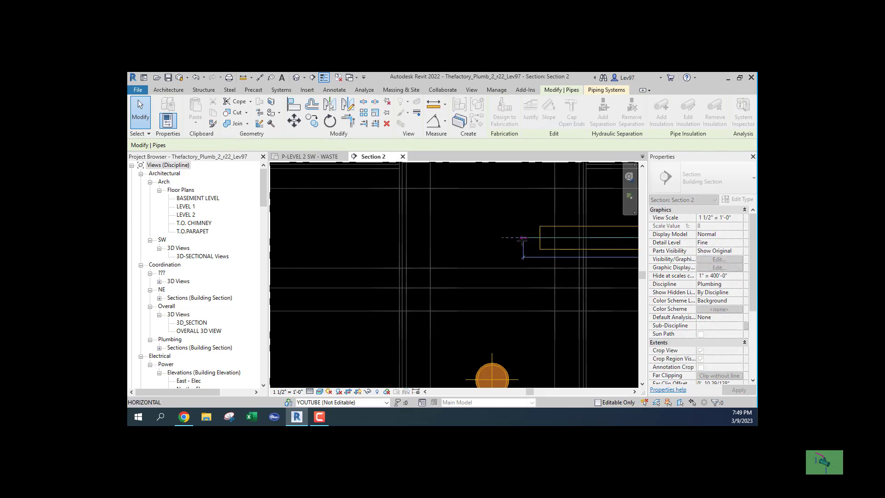
{"action": "left_click", "coordinate": [523, 237]}
{"action": "key", "text": "Escape"}
{"action": "key", "text": "Escape"}
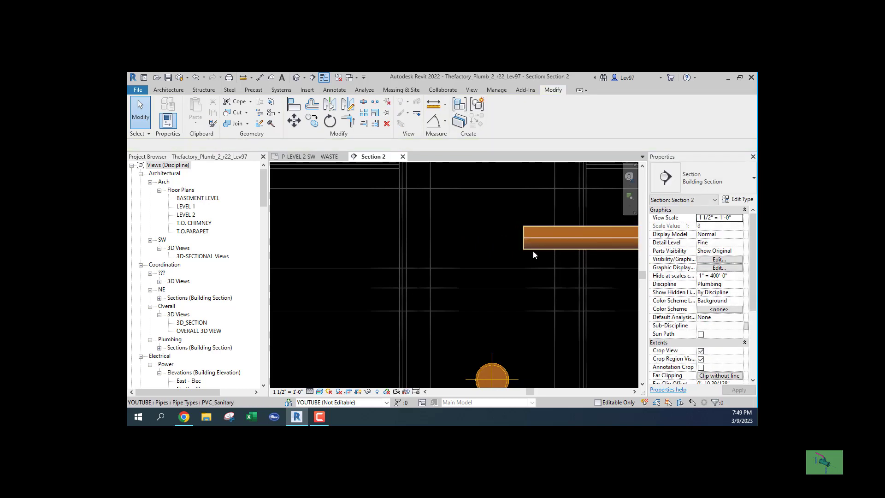
Step: Use Draw Pipe from the branch's open end to bring it back toward the floor drain, to about 3' 3 1/2" long
{"action": "left_click", "coordinate": [529, 247]}
{"action": "right_click", "coordinate": [523, 240]}
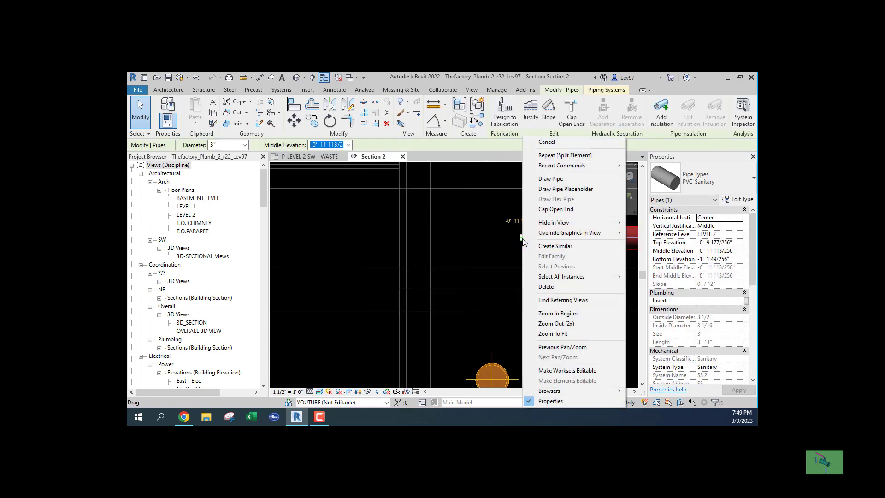
{"action": "left_click", "coordinate": [548, 177]}
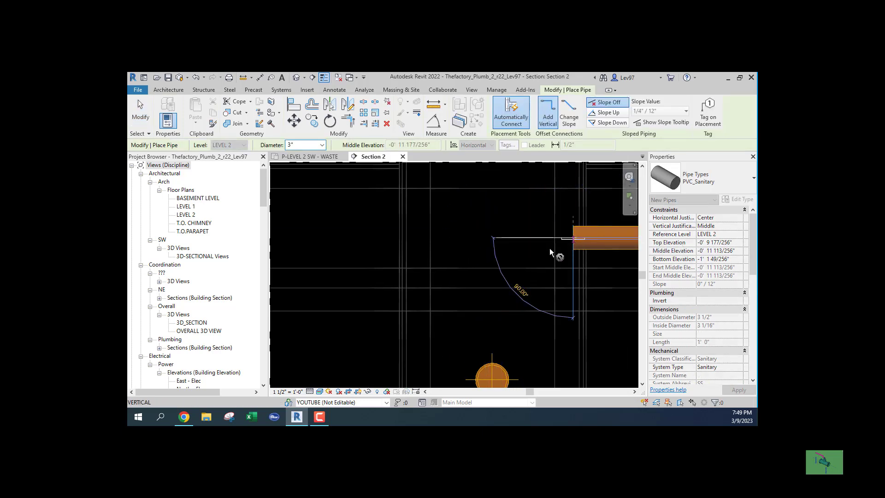
{"action": "key", "text": "Escape"}
{"action": "key", "text": "Escape"}
Step: In the P-LEVEL 2 SW - WASTE plan, delete the coupling at the waste main's split and select the drain's branch pipe
{"action": "left_click", "coordinate": [309, 157]}
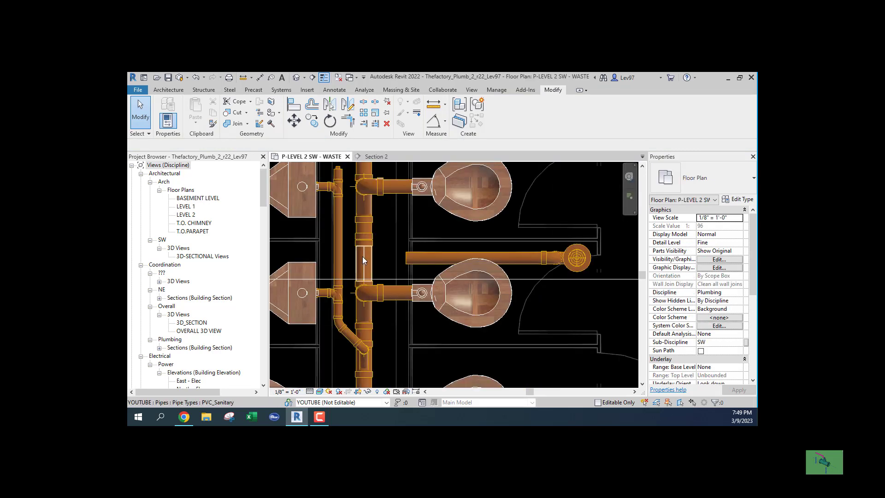
{"action": "left_click", "coordinate": [366, 242]}
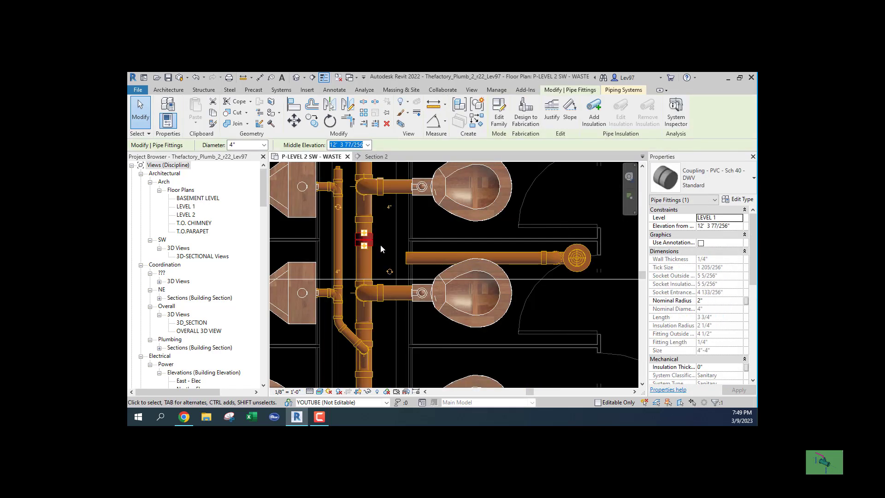
{"action": "key", "text": "Delete"}
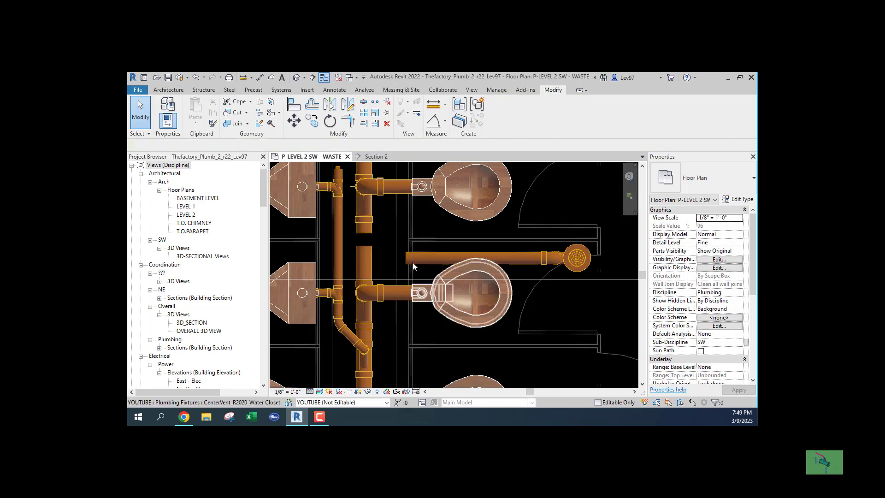
{"action": "left_click", "coordinate": [389, 273]}
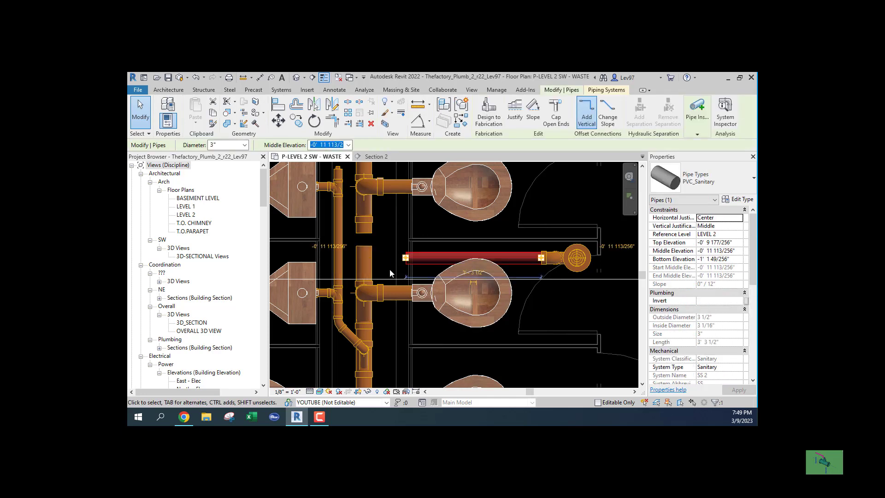
Step: In the Section 2 view, use Draw Pipe to extend the branch about 1' 0" to the waste main's centreline and add a vertical drop about 10 7/16" long
{"action": "left_click", "coordinate": [376, 157]}
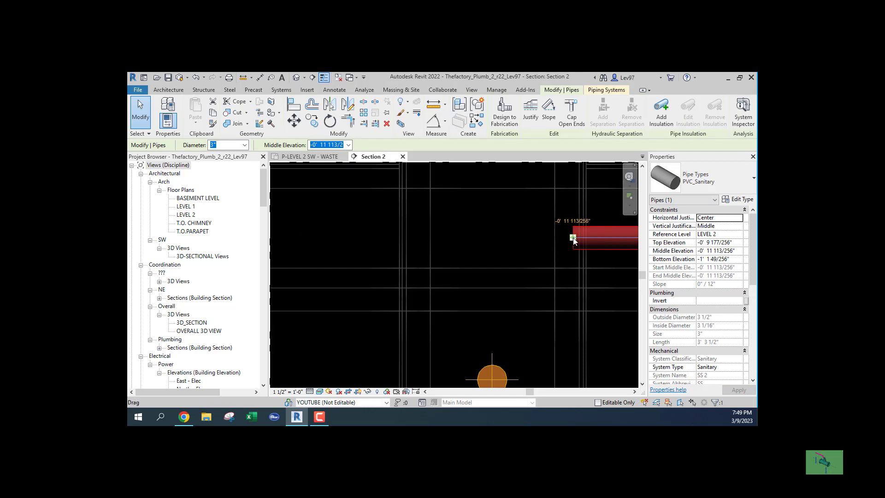
{"action": "right_click", "coordinate": [573, 240]}
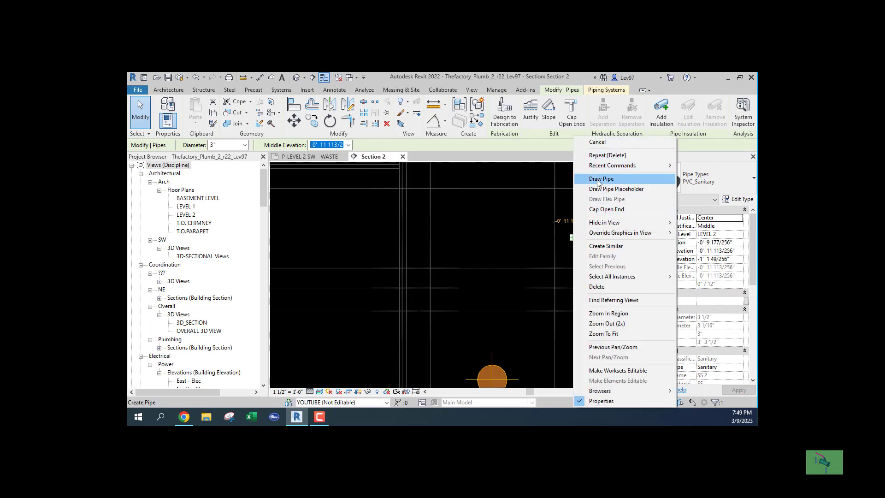
{"action": "left_click", "coordinate": [598, 180]}
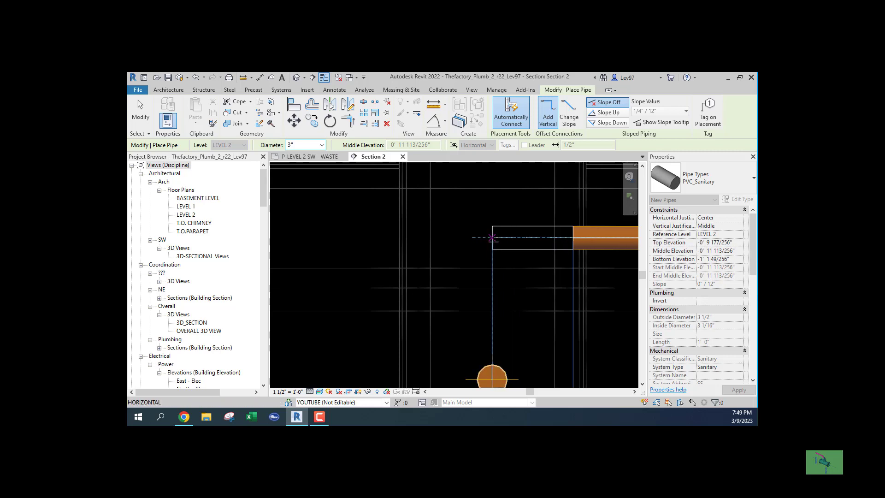
{"action": "left_click", "coordinate": [492, 238]}
{"action": "left_click", "coordinate": [492, 337]}
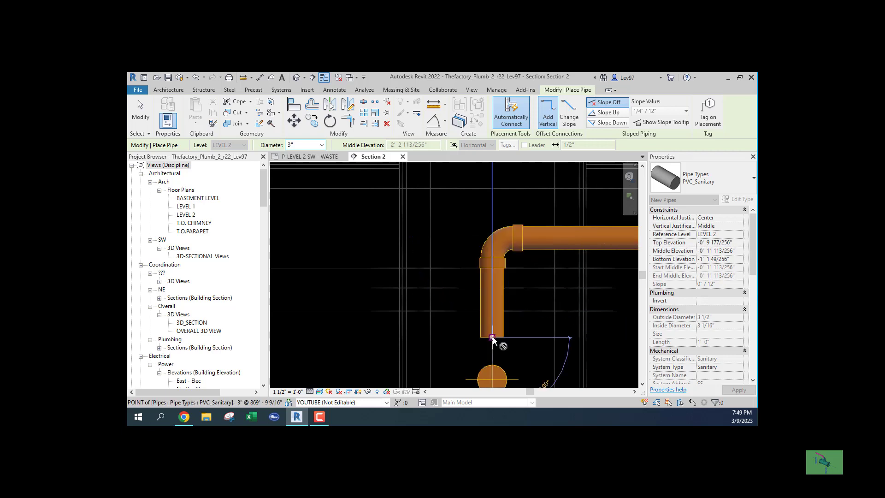
{"action": "key", "text": "Escape"}
{"action": "key", "text": "Escape"}
{"action": "scroll", "coordinate": [519, 340], "scroll_direction": "down", "scroll_amount": 3}
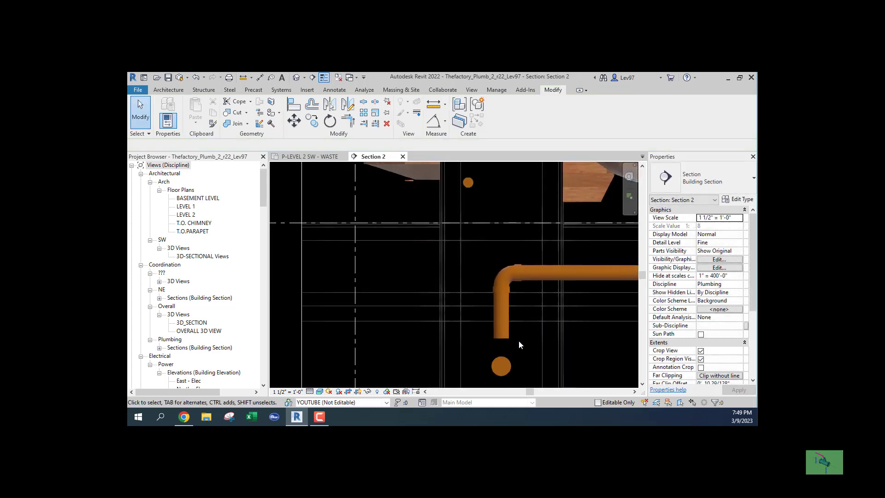
{"action": "middle_click_drag", "start_coordinate": [524, 344], "coordinate": [452, 318]}
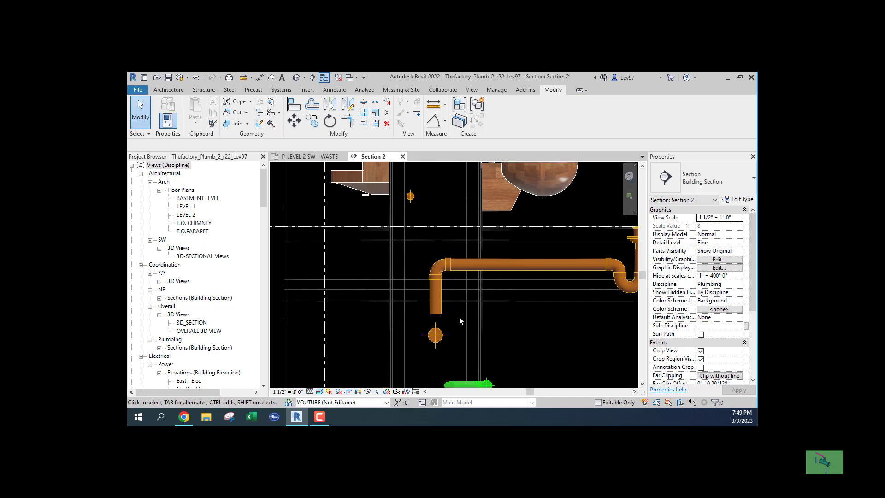
Step: Select the new drop pipe, open OVERALL 3D VIEW at its home orientation, and make the Plumbing - Waste filter visible
{"action": "left_click", "coordinate": [438, 301]}
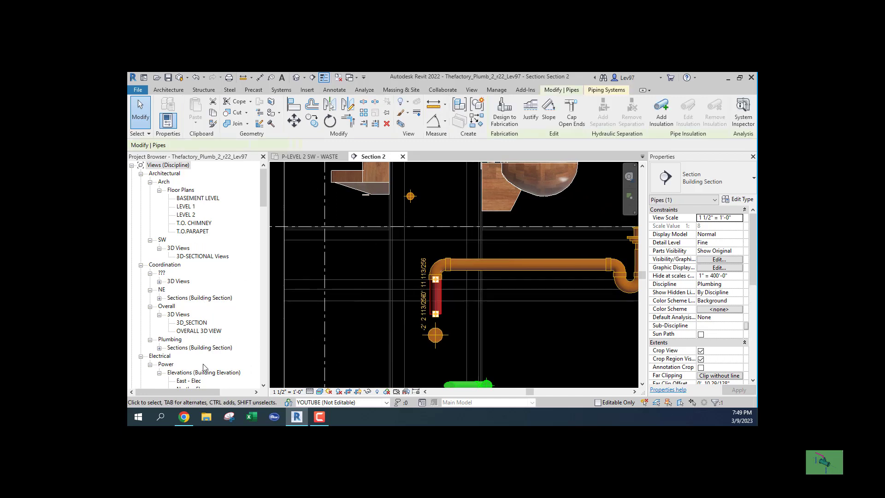
{"action": "double_click", "coordinate": [189, 331]}
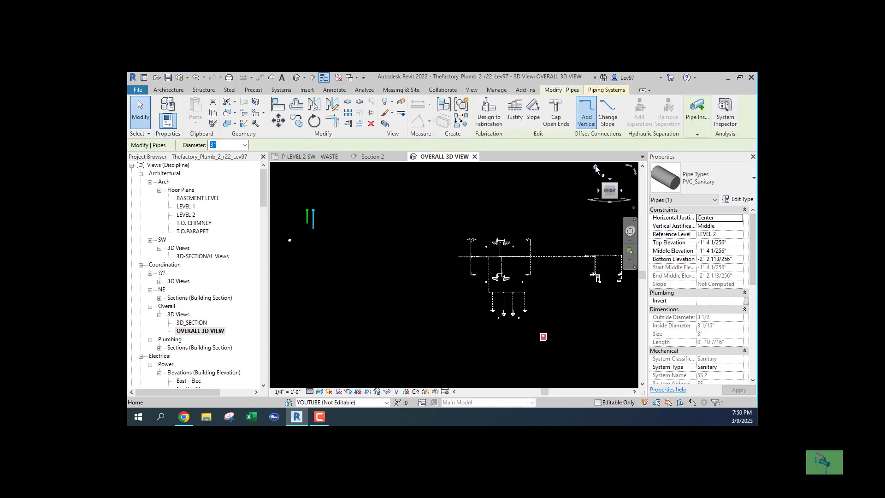
{"action": "left_click", "coordinate": [595, 167]}
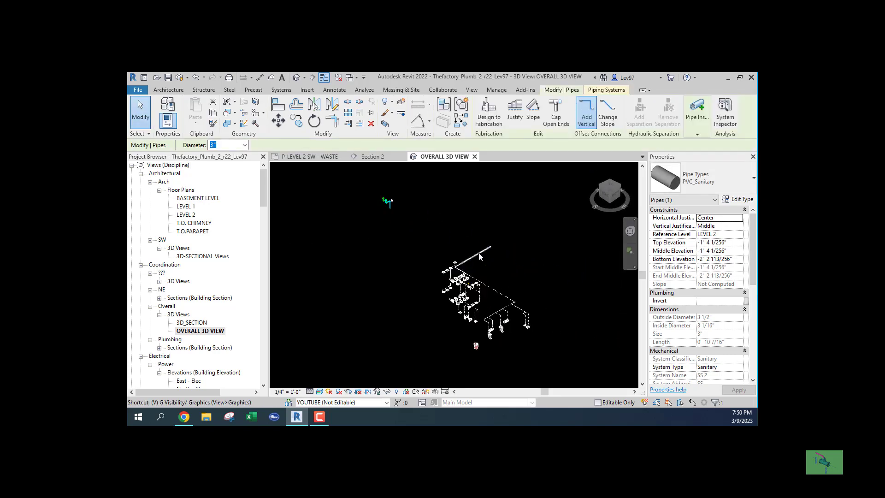
{"action": "key", "text": "g"}
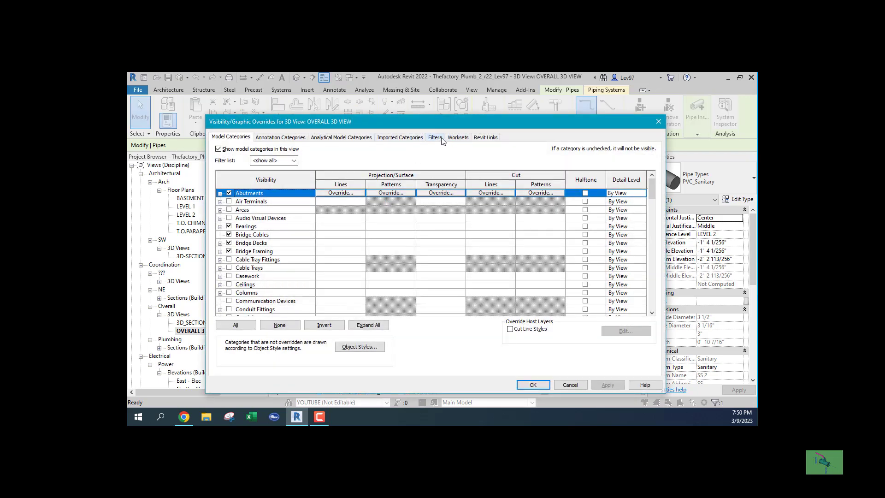
{"action": "left_click", "coordinate": [435, 137]}
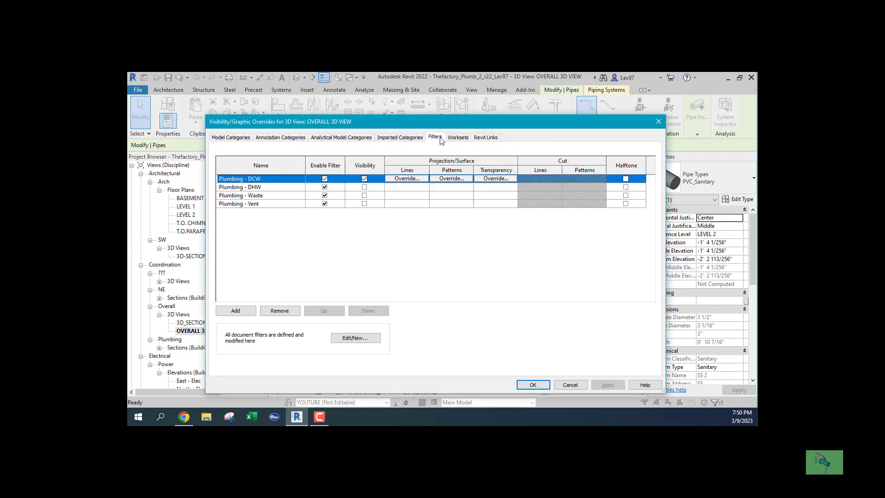
{"action": "left_click", "coordinate": [364, 195]}
{"action": "left_click", "coordinate": [533, 386]}
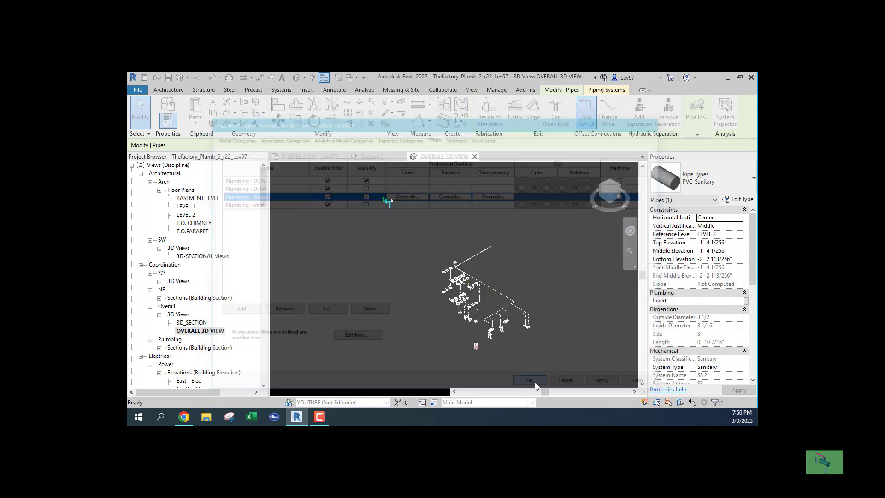
Step: Rejoin the two split ends of the waste main beneath the drain's branch with Trim/Extend to Corner
{"action": "scroll", "coordinate": [478, 310], "scroll_direction": "up", "scroll_amount": 10}
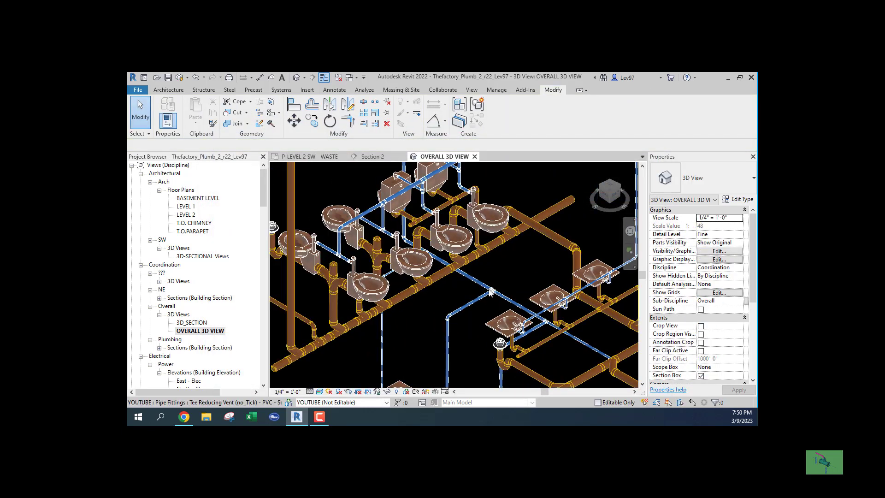
{"action": "scroll", "coordinate": [484, 295], "scroll_direction": "down", "scroll_amount": 4}
{"action": "middle_click_drag", "start_coordinate": [455, 276], "coordinate": [436, 372]}
{"action": "scroll", "coordinate": [435, 278], "scroll_direction": "up", "scroll_amount": 3}
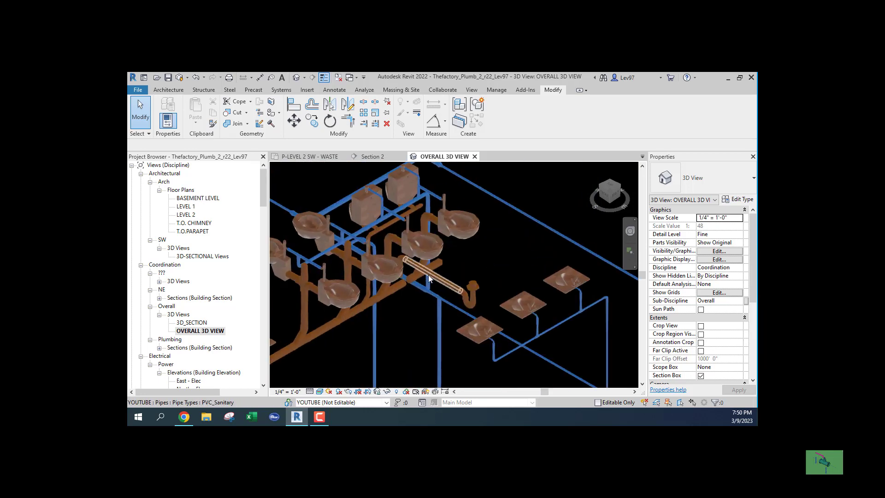
{"action": "middle_click_drag", "start_coordinate": [400, 337], "coordinate": [420, 349]}
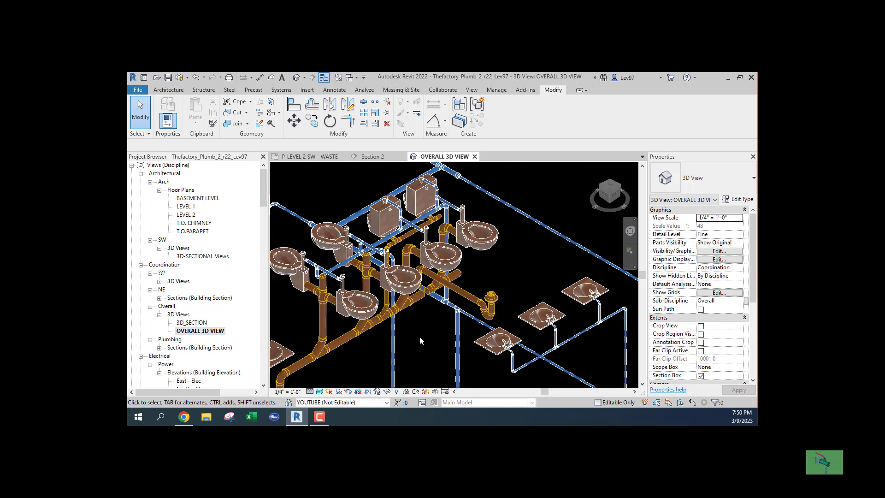
{"action": "scroll", "coordinate": [424, 314], "scroll_direction": "up", "scroll_amount": 8}
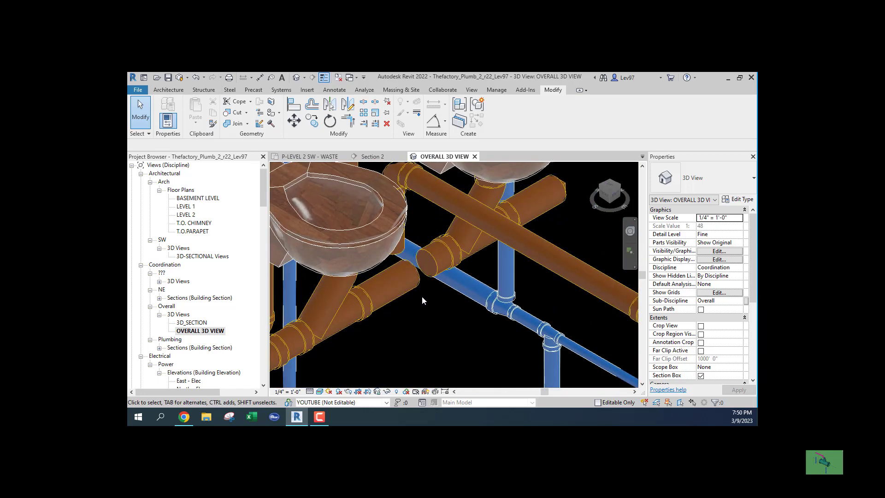
{"action": "middle_click_drag", "start_coordinate": [424, 302], "coordinate": [421, 362], "text": "shift"}
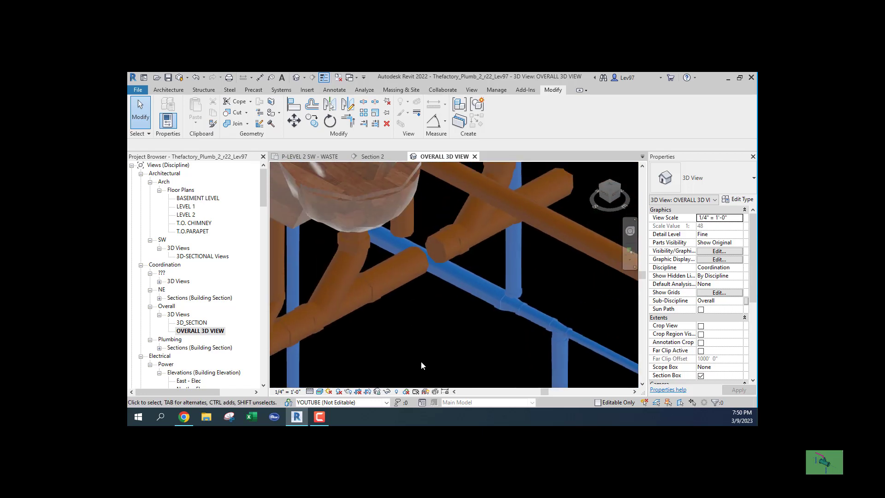
{"action": "left_click", "coordinate": [348, 122]}
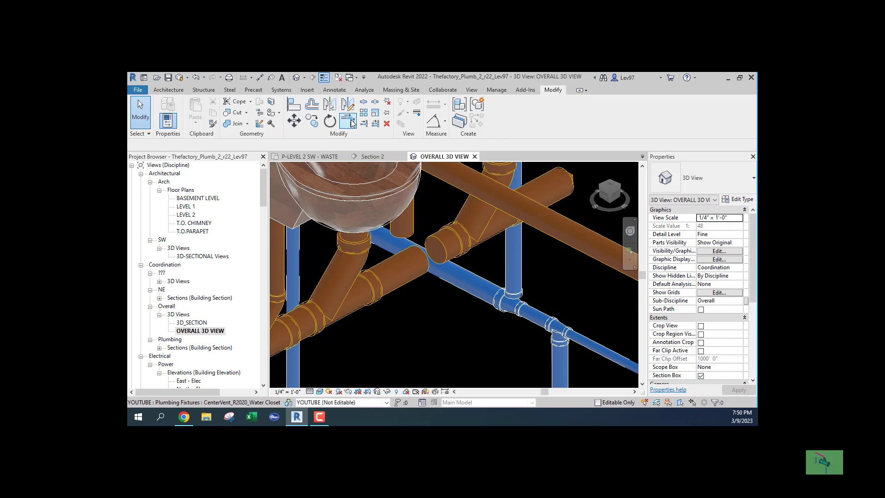
{"action": "left_click", "coordinate": [404, 262]}
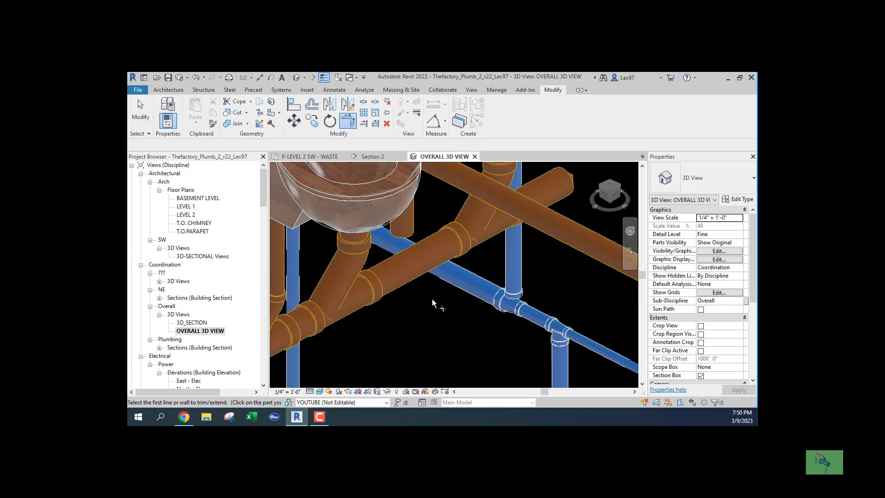
{"action": "key", "text": "Escape"}
Step: Try to extend the drain's drop pipe to the waste main with Trim/Extend Single Element
{"action": "middle_click_drag", "start_coordinate": [432, 298], "coordinate": [467, 341]}
{"action": "scroll", "coordinate": [467, 341], "scroll_direction": "down", "scroll_amount": 2}
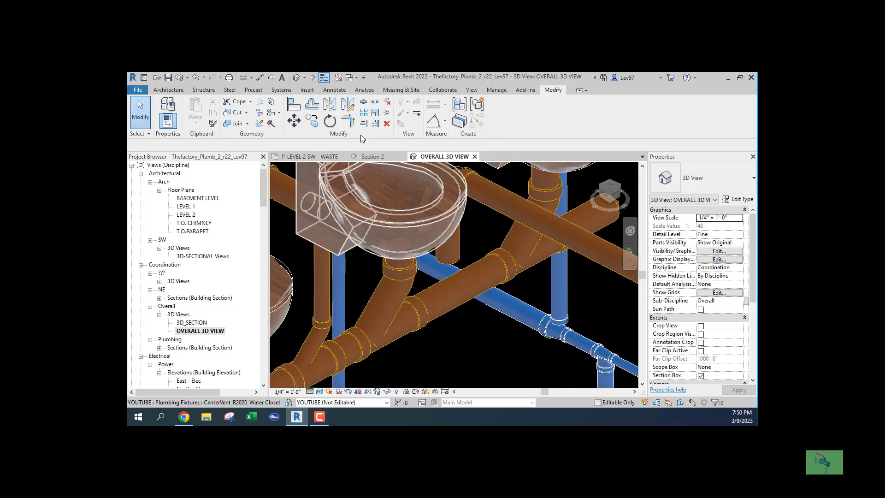
{"action": "left_click", "coordinate": [364, 124]}
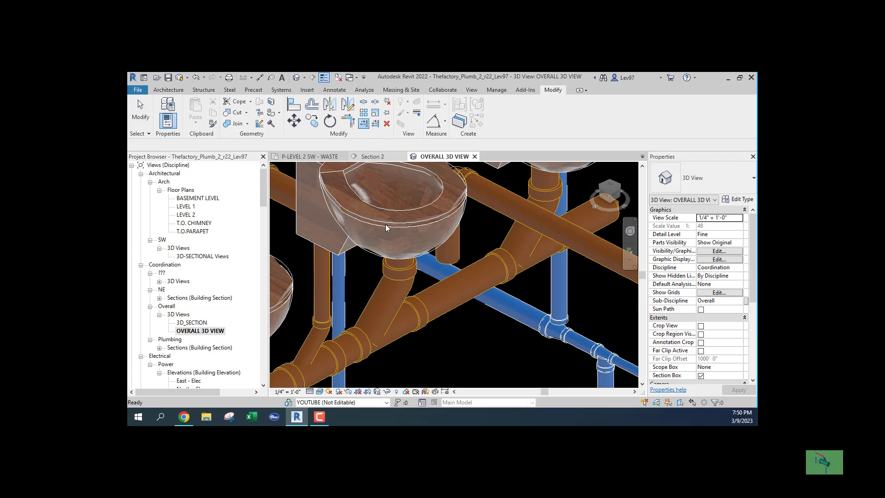
{"action": "left_click", "coordinate": [454, 306]}
{"action": "left_click", "coordinate": [451, 238]}
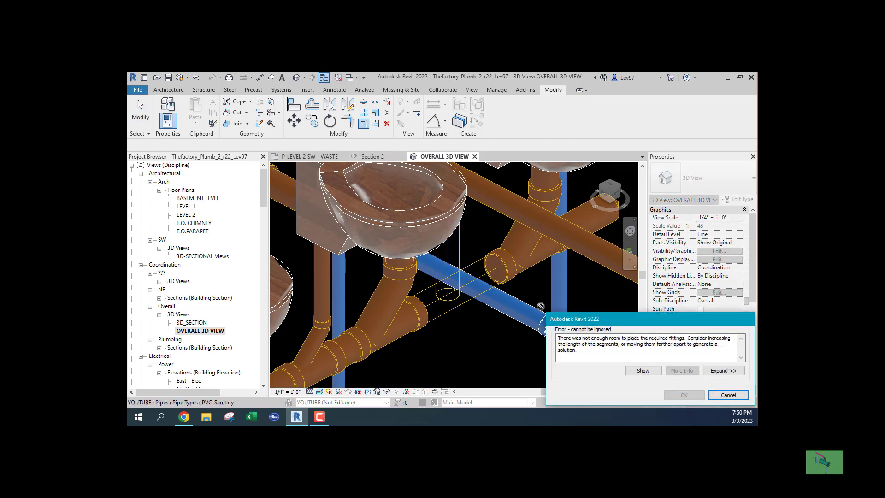
{"action": "left_click", "coordinate": [723, 395]}
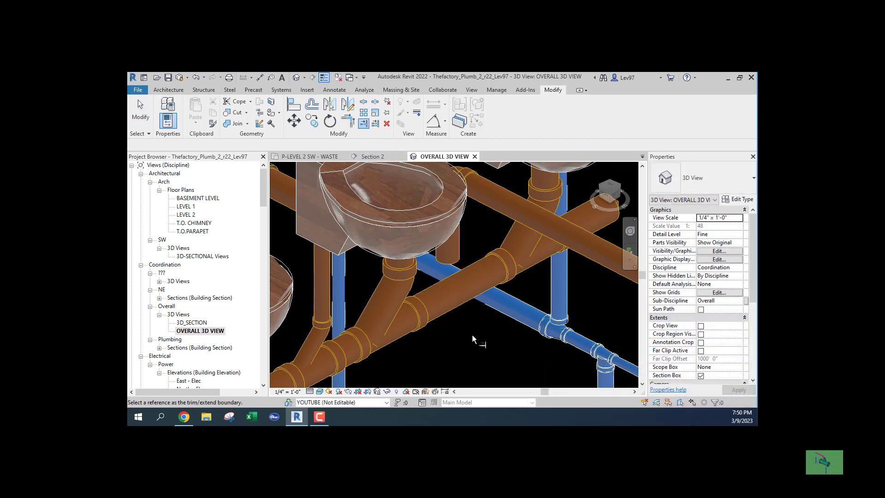
{"action": "key", "text": "Escape"}
Step: In the P-LEVEL 2 SW - WASTE plan, nudge the branch pipe and floor drain together four increments up, away from the lower toilet's connection
{"action": "left_click", "coordinate": [309, 157]}
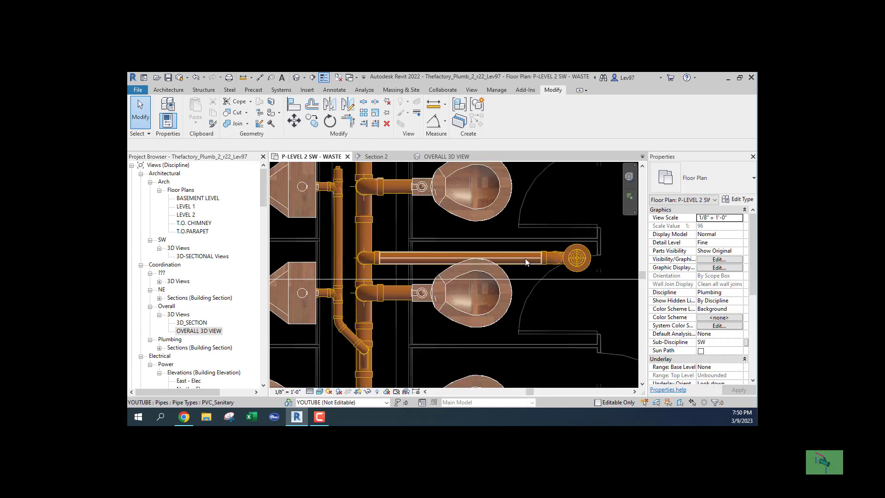
{"action": "left_click", "coordinate": [524, 258]}
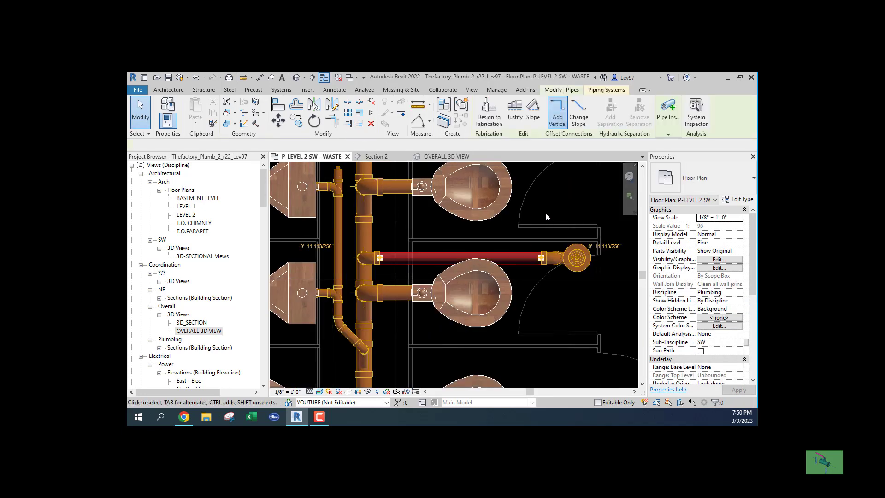
{"action": "left_click", "coordinate": [581, 253], "text": "ctrl"}
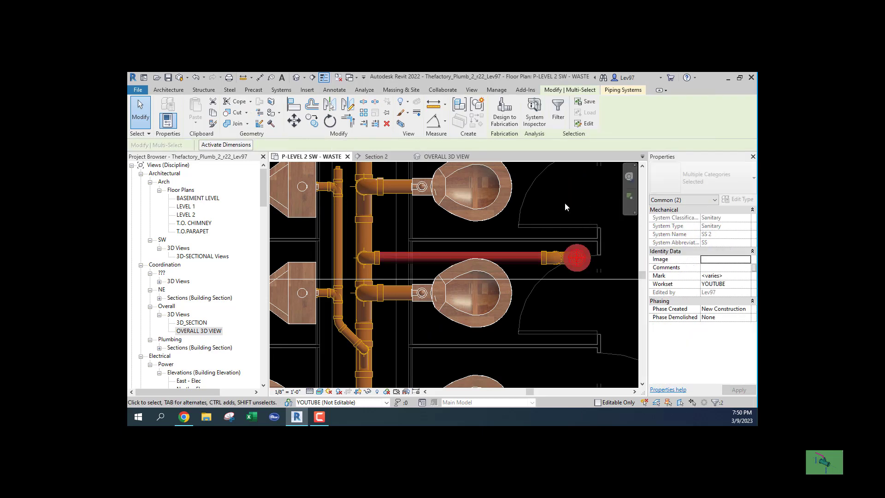
{"action": "key", "text": "Up"}
{"action": "key", "text": "Up"}
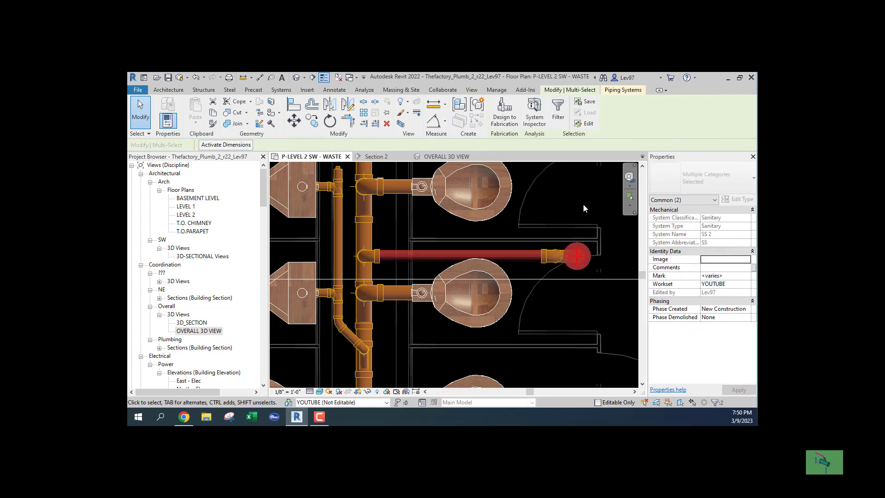
{"action": "key", "text": "Up"}
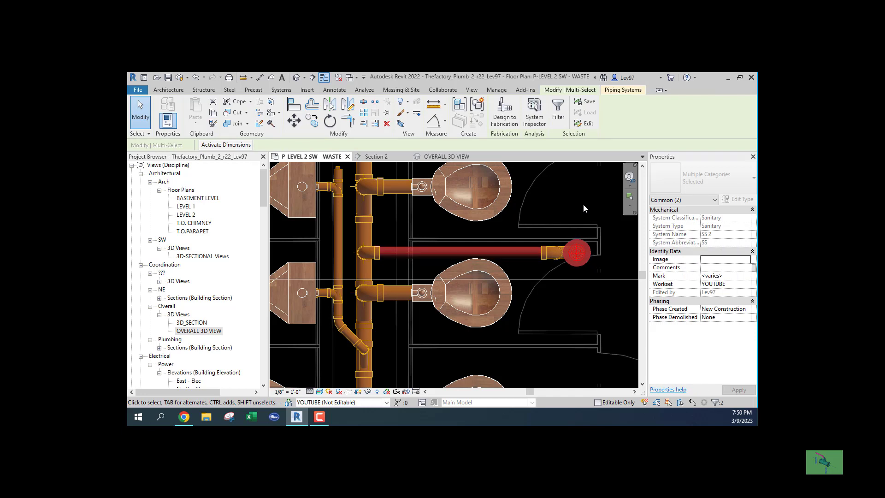
{"action": "key", "text": "Up"}
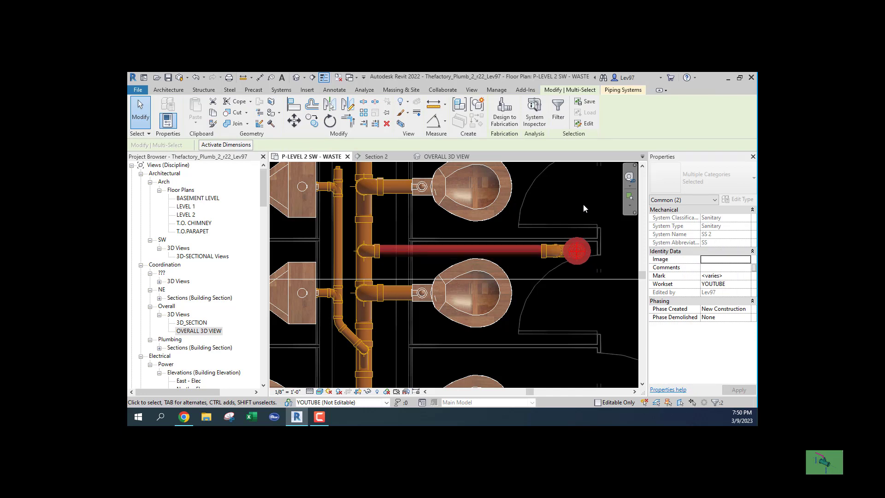
{"action": "left_click", "coordinate": [584, 205]}
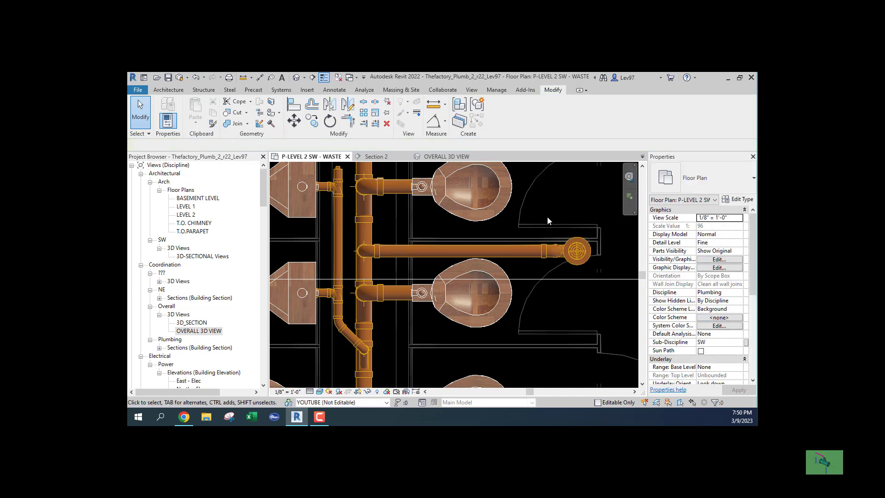
Step: In OVERALL 3D VIEW, connect the drop pipe to the waste main with Trim/Extend Single Element and return to the P-LEVEL 2 SW - WASTE plan
{"action": "left_click", "coordinate": [446, 156]}
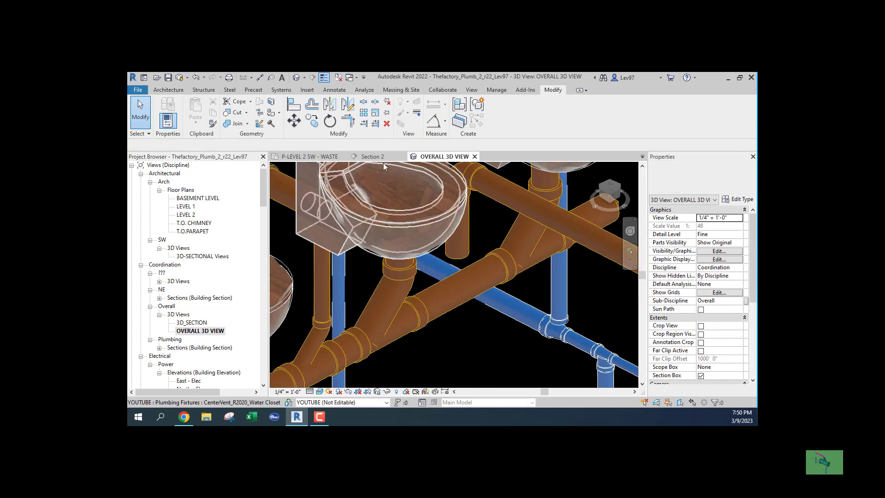
{"action": "key", "text": "s"}
{"action": "key", "text": "l"}
{"action": "left_click", "coordinate": [441, 294]}
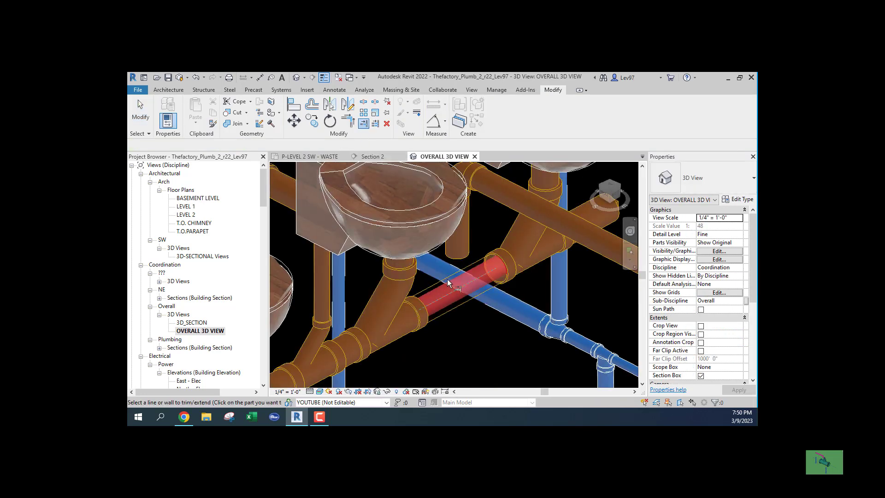
{"action": "left_click", "coordinate": [470, 222]}
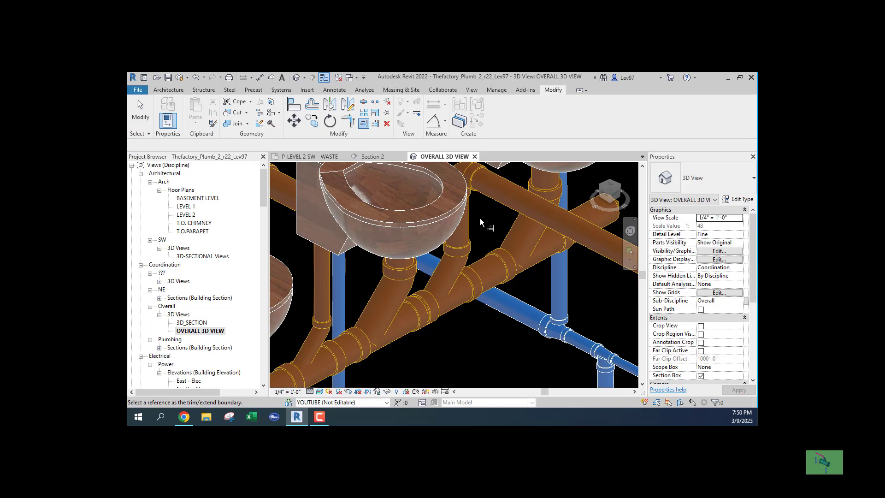
{"action": "key", "text": "Escape"}
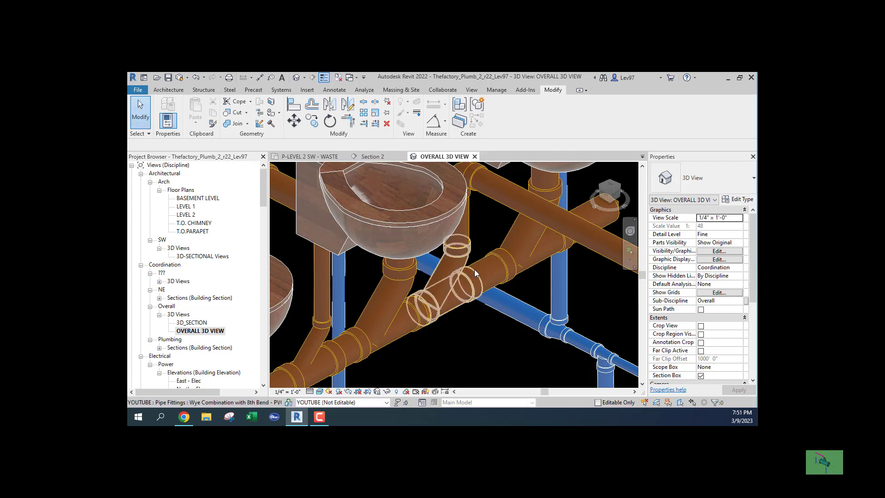
{"action": "left_click", "coordinate": [320, 157]}
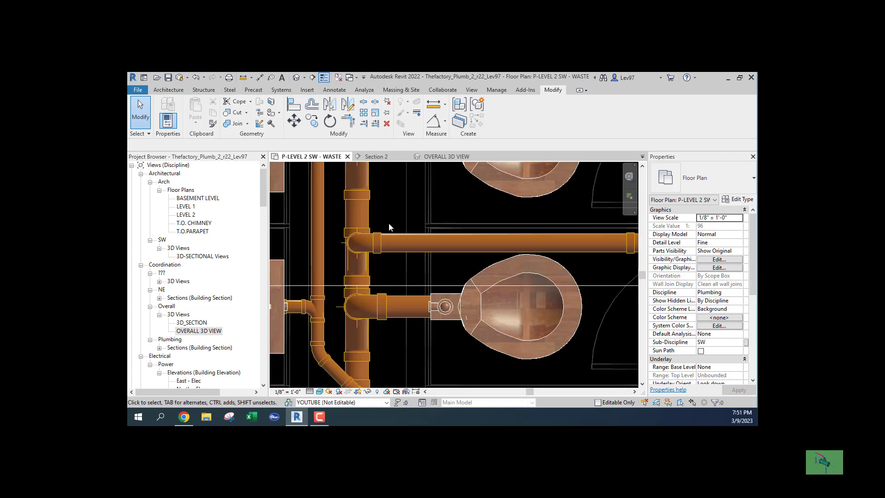
Step: Nudge the floor drain's 3" branch pipe ten increments further up in the plan, away from the lower toilet's connection
{"action": "left_click", "coordinate": [391, 238]}
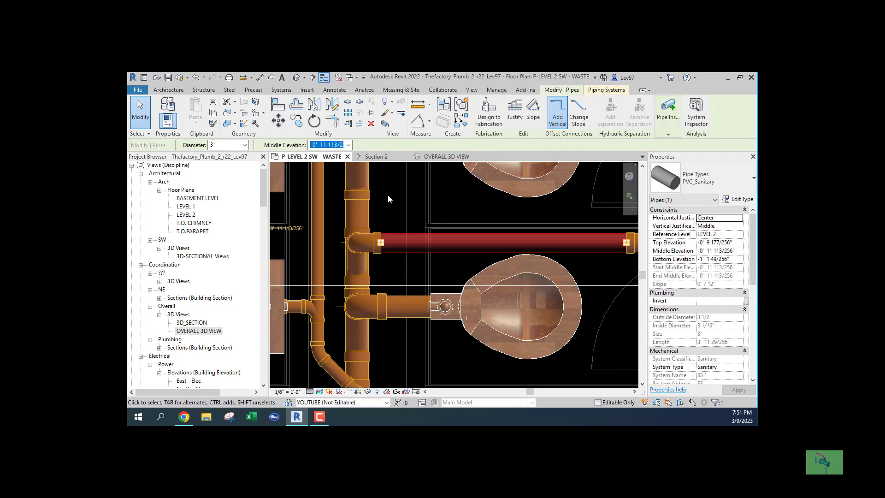
{"action": "key", "text": "Up"}
{"action": "key", "text": "Up"}
{"action": "key", "text": "Up"}
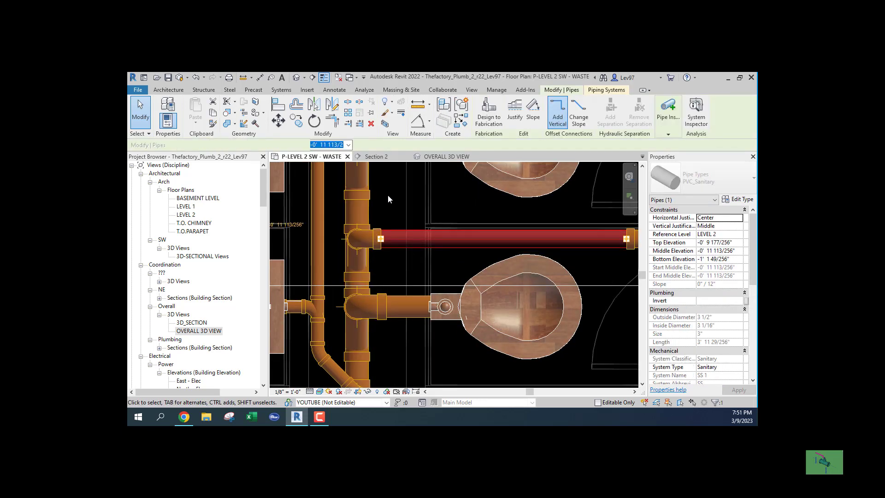
{"action": "key", "text": "Up"}
{"action": "key", "text": "Up"}
{"action": "key", "text": "Up"}
{"action": "key", "text": "Up"}
{"action": "key", "text": "Up"}
{"action": "key", "text": "Up"}
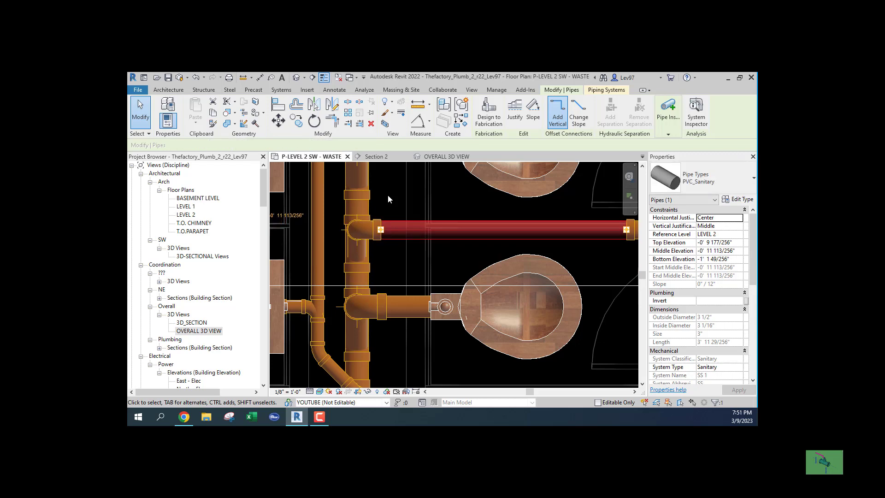
{"action": "key", "text": "Up"}
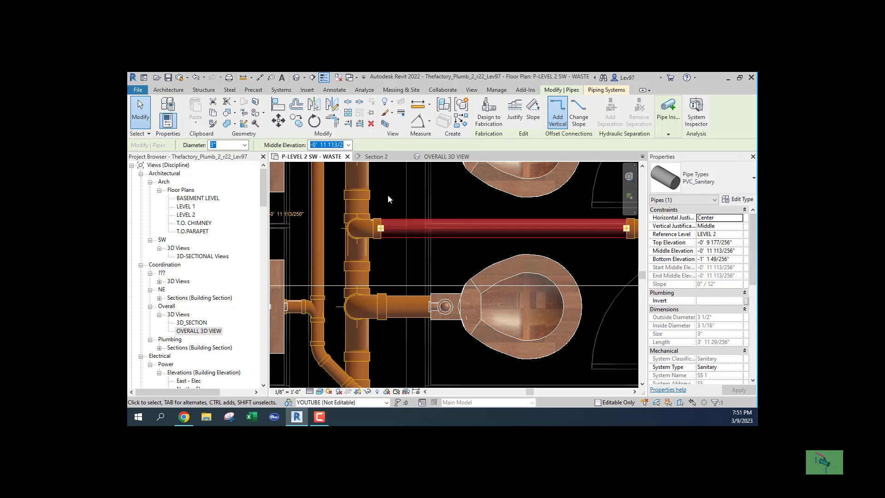
{"action": "key", "text": "Escape"}
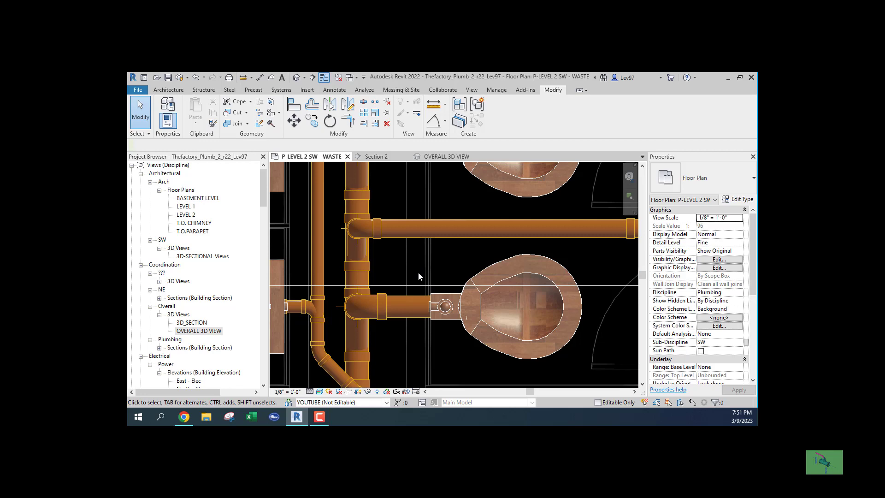
Step: Move the second floor drain, by the stall door below the section mark, to the right and down, just inside the lower stall
{"action": "scroll", "coordinate": [439, 308], "scroll_direction": "down", "scroll_amount": 5}
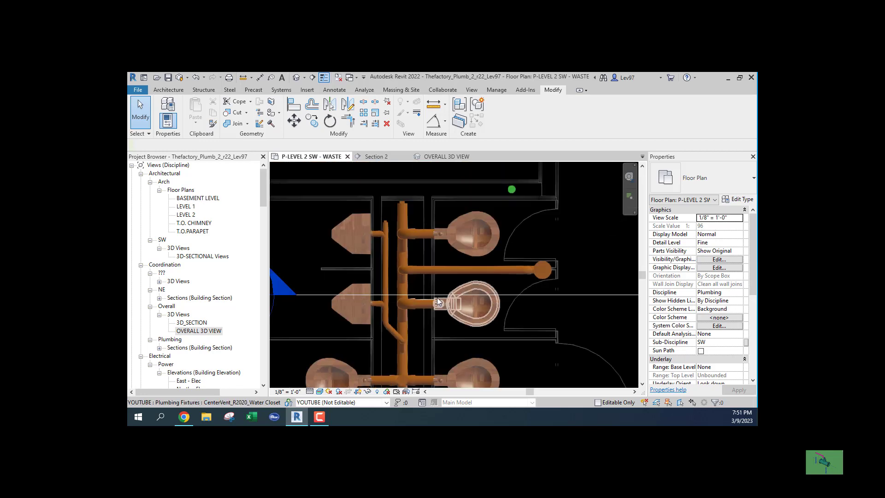
{"action": "middle_click_drag", "start_coordinate": [489, 317], "coordinate": [631, 201]}
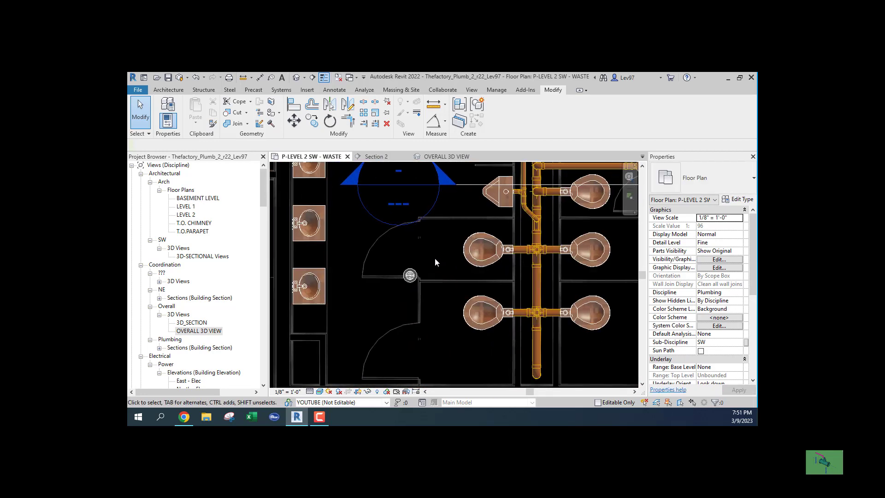
{"action": "left_click", "coordinate": [408, 281]}
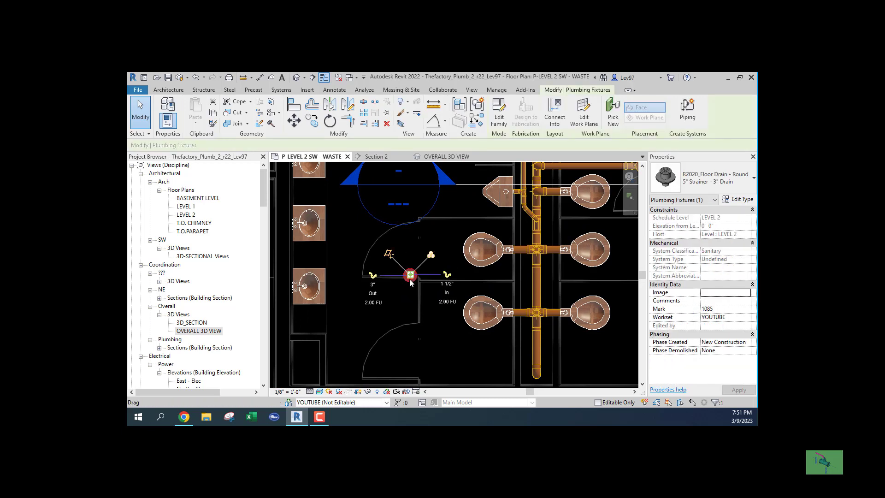
{"action": "left_click_drag", "start_coordinate": [410, 282], "coordinate": [414, 282]}
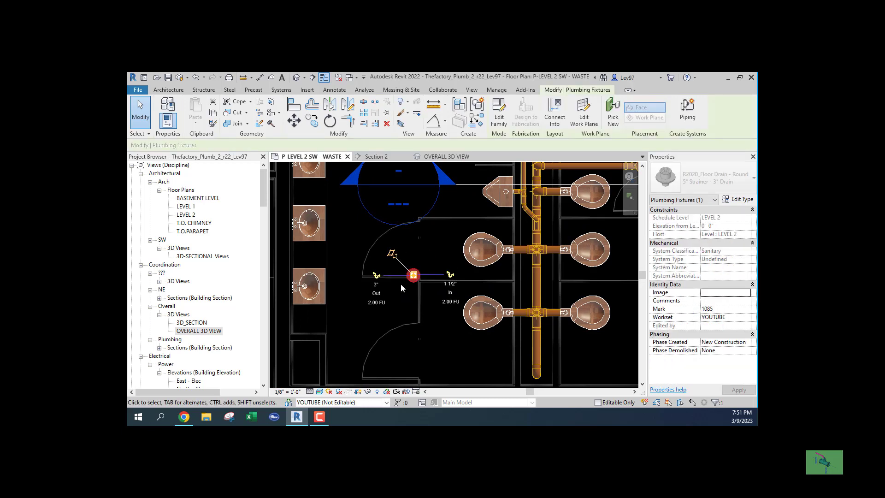
{"action": "key", "text": "Right"}
{"action": "key", "text": "Right"}
{"action": "key", "text": "Right"}
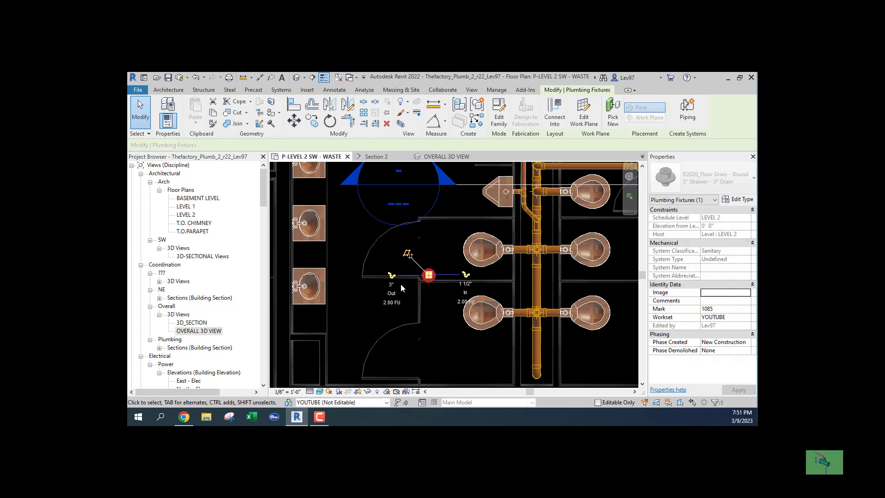
{"action": "key", "text": "Down"}
{"action": "key", "text": "Down"}
{"action": "key", "text": "Down"}
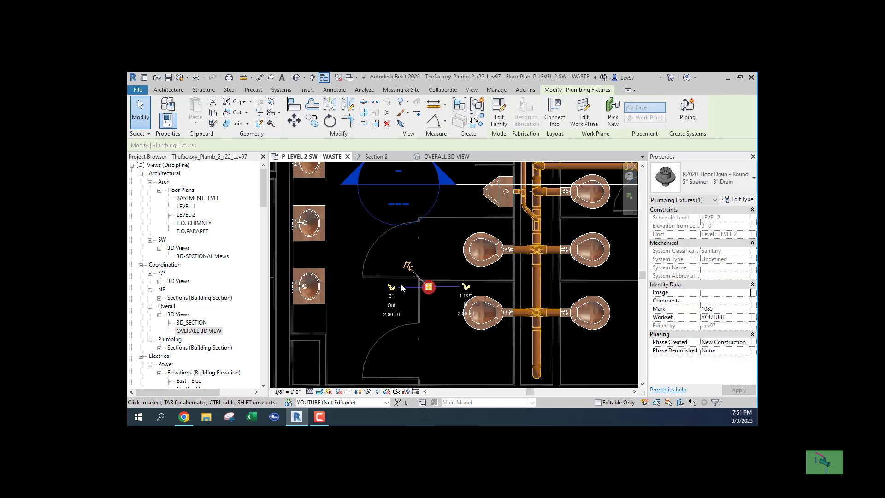
{"action": "key", "text": "Down"}
{"action": "key", "text": "Down"}
{"action": "key", "text": "Down"}
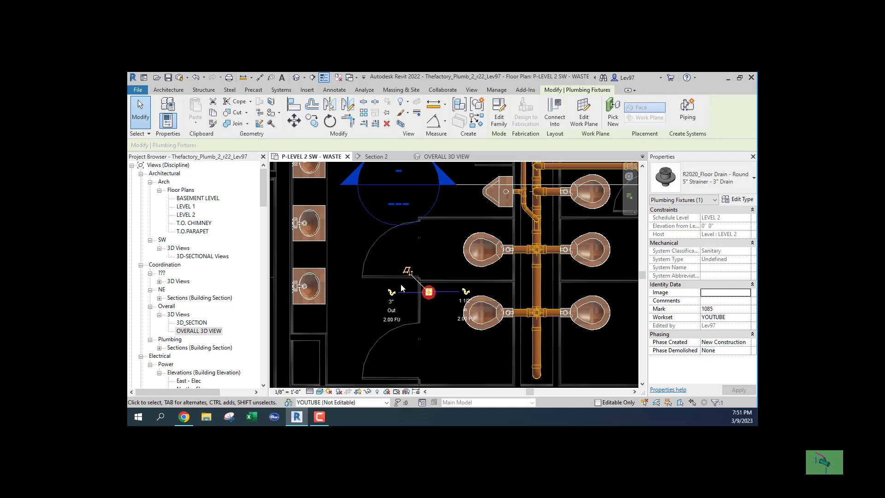
{"action": "key", "text": "Escape"}
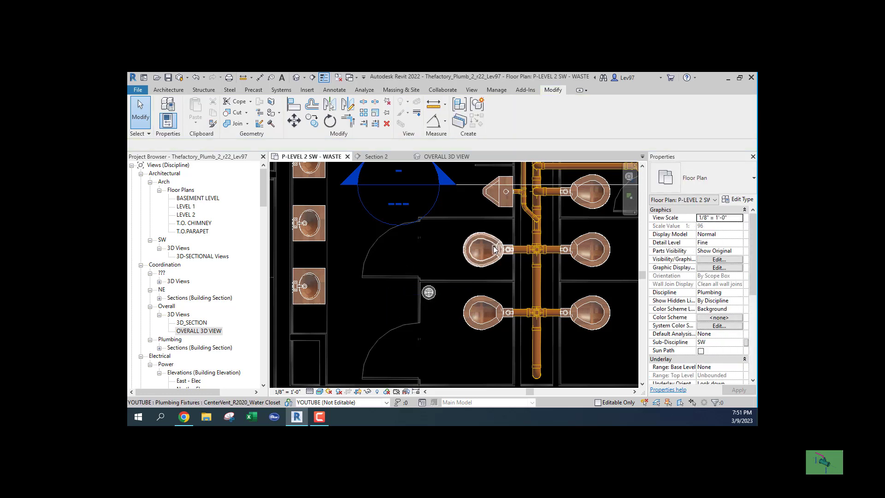
Step: Draw a horizontal thin detail line as a guide from the waste main, midway between the two toilet connections, towards the second floor drain
{"action": "key", "text": "l"}
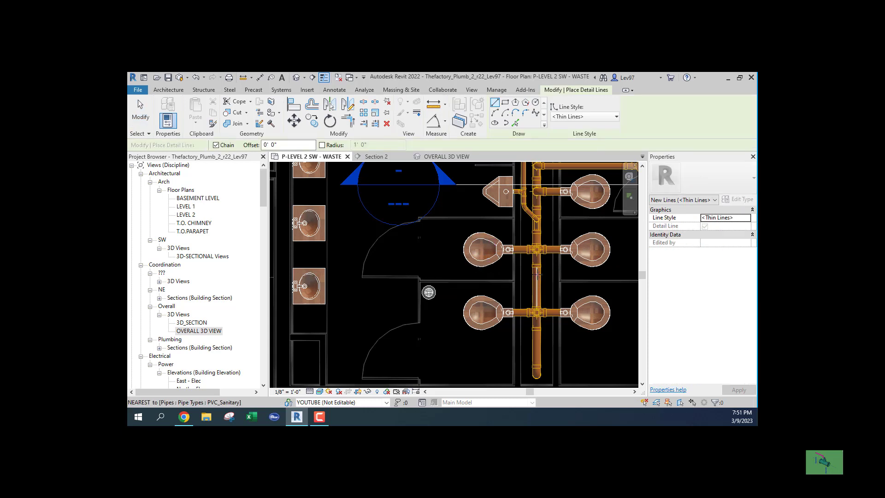
{"action": "left_click", "coordinate": [536, 288]}
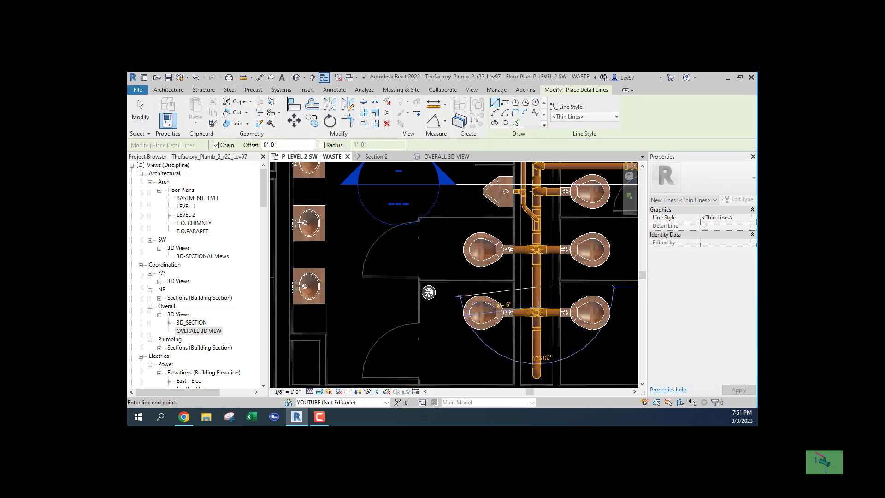
{"action": "left_click", "coordinate": [439, 287]}
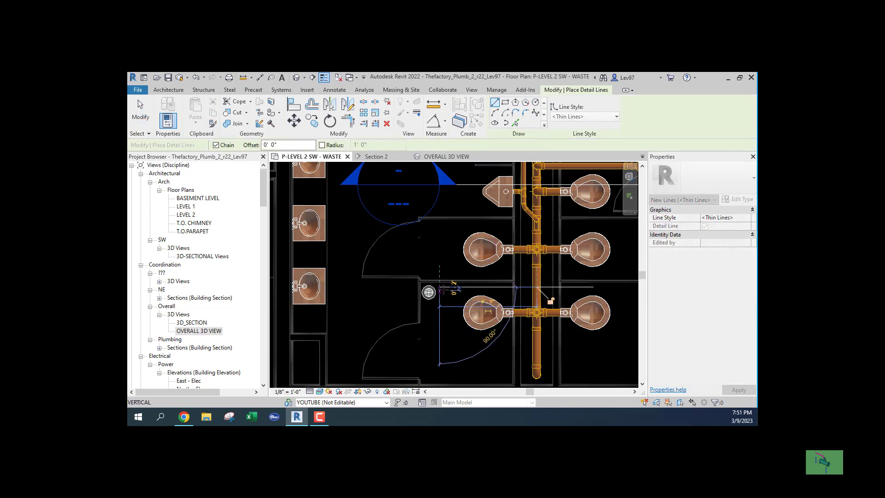
{"action": "key", "text": "Escape"}
{"action": "key", "text": "Escape"}
Step: Nudge the second floor drain vertically until it lines up with the guide line, and delete the guide line
{"action": "left_click", "coordinate": [436, 332]}
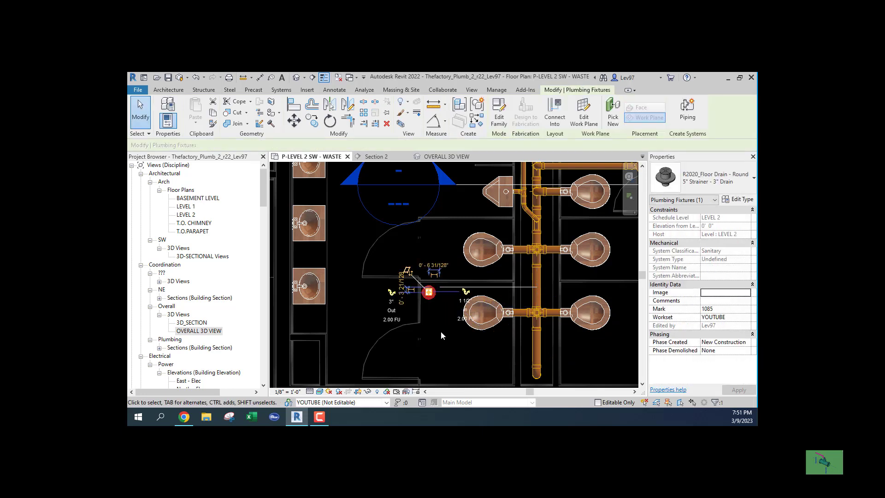
{"action": "key", "text": "Up"}
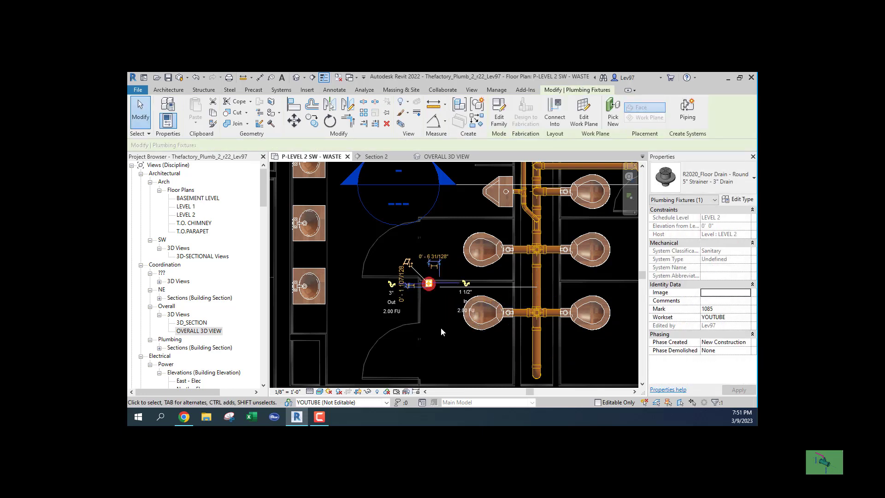
{"action": "key", "text": "Down"}
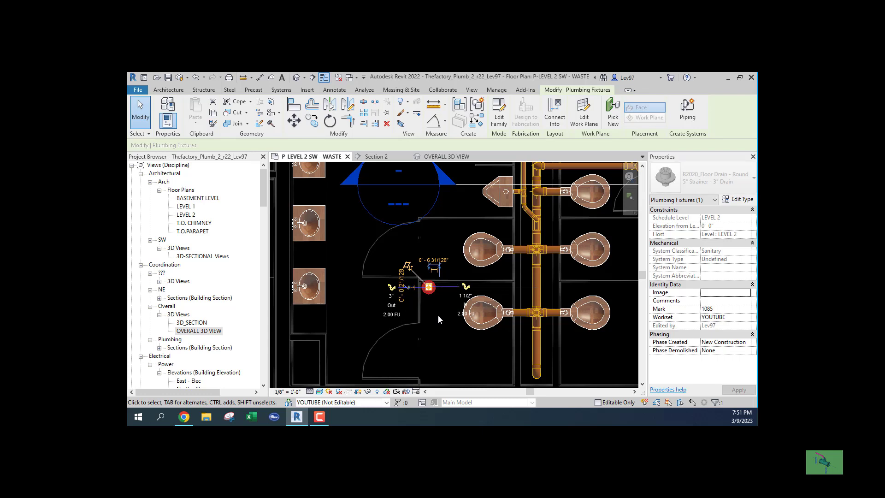
{"action": "left_click", "coordinate": [439, 316]}
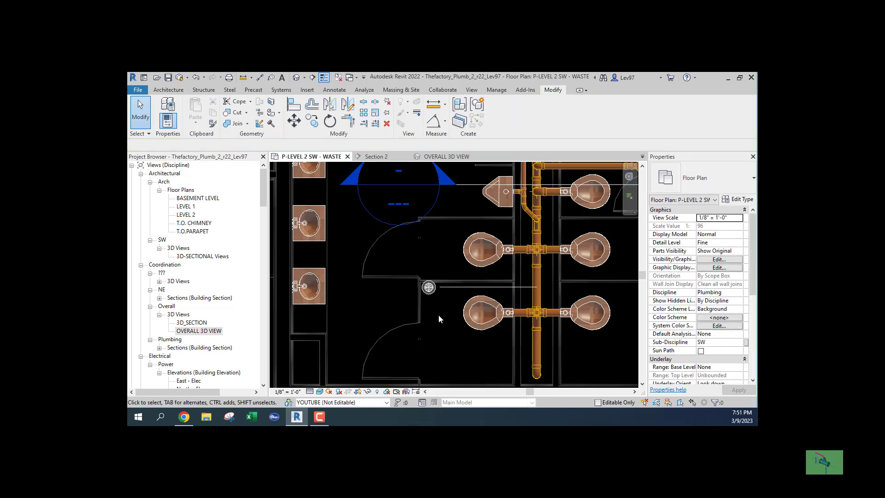
{"action": "left_click", "coordinate": [464, 287]}
{"action": "key", "text": "Delete"}
Step: Move the Section 2 line just below the second floor drain in the plan and open the Section 2 view
{"action": "left_click", "coordinate": [478, 185]}
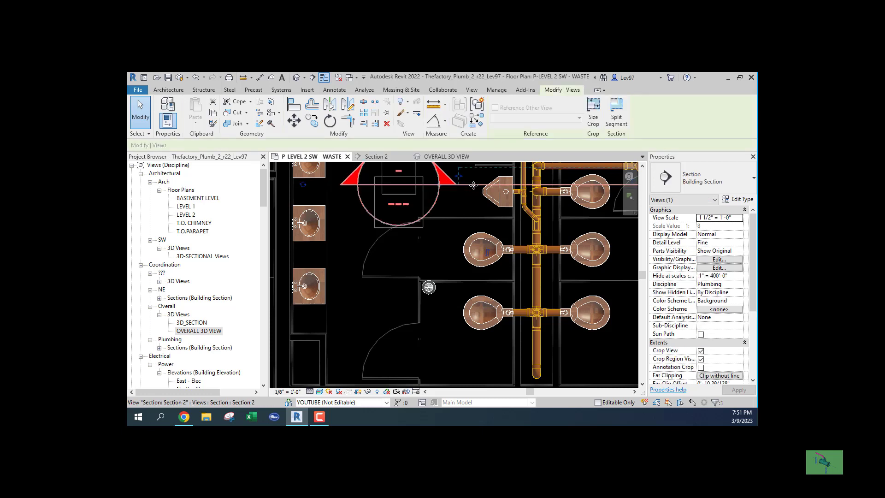
{"action": "left_click_drag", "start_coordinate": [474, 185], "coordinate": [409, 297]}
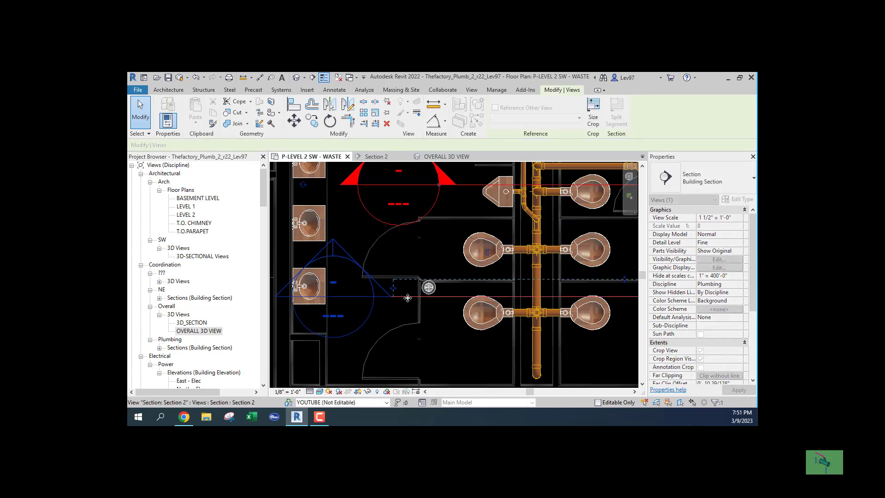
{"action": "left_click", "coordinate": [402, 159]}
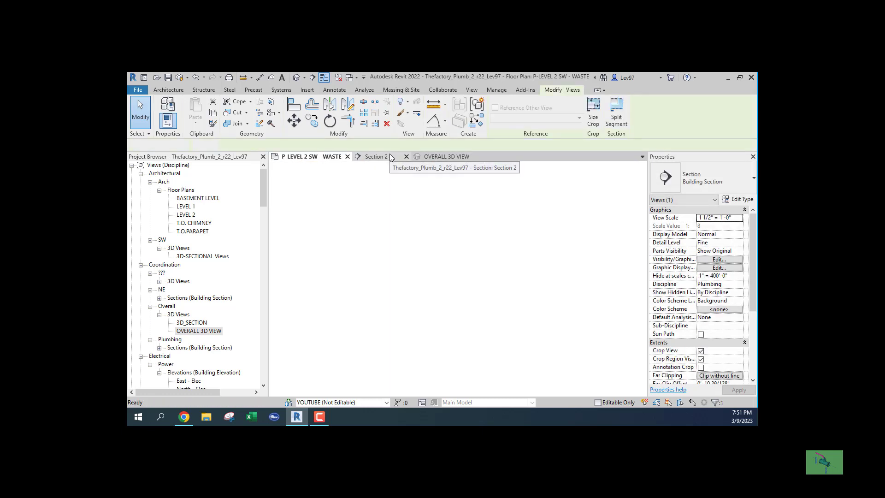
Step: Draw a 3" PVC_Sanitary pipe down from the floor drain's outlet to about -2' 2 7/8" and horizontally towards the waste main
{"action": "left_click", "coordinate": [358, 237]}
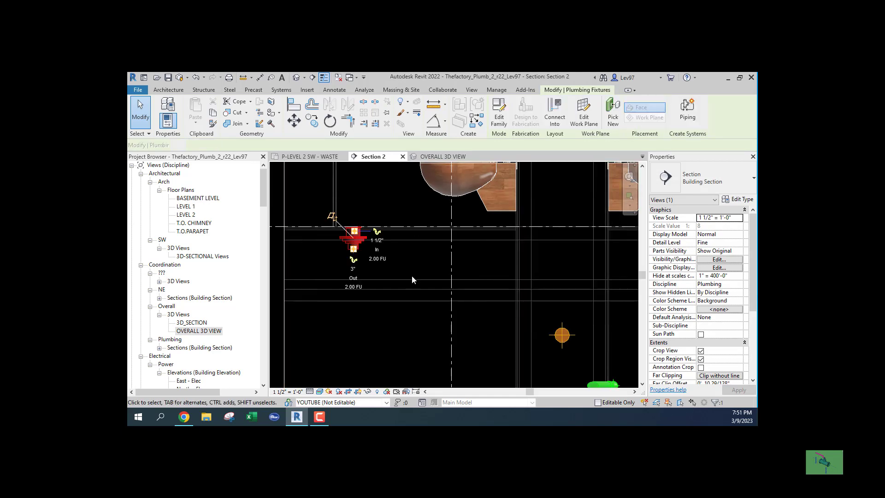
{"action": "left_click", "coordinate": [354, 261]}
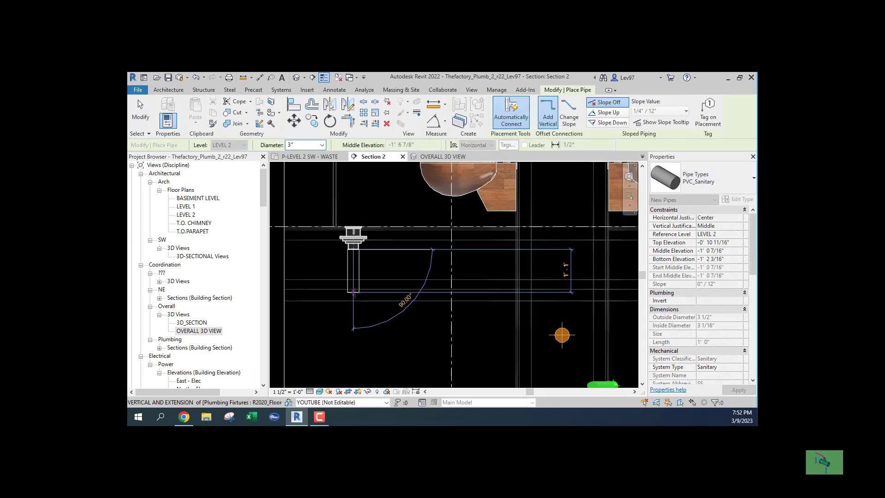
{"action": "left_click", "coordinate": [354, 315]}
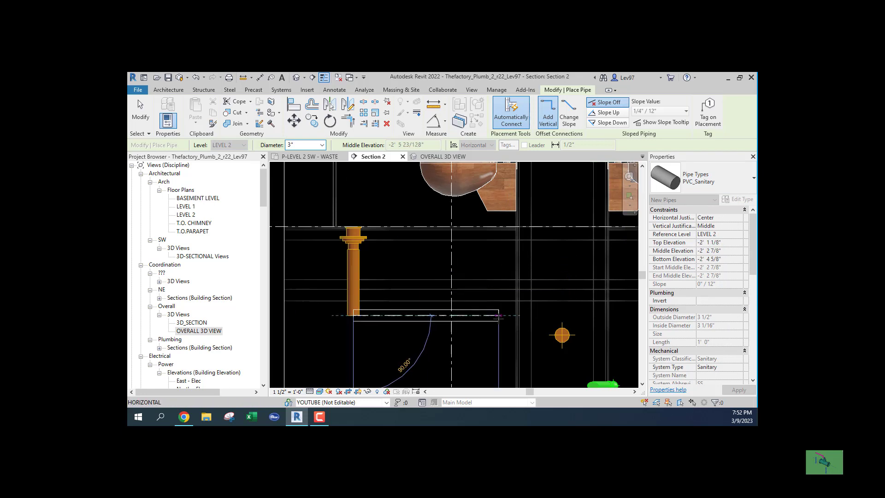
{"action": "left_click", "coordinate": [500, 316]}
{"action": "key", "text": "Escape"}
{"action": "key", "text": "Escape"}
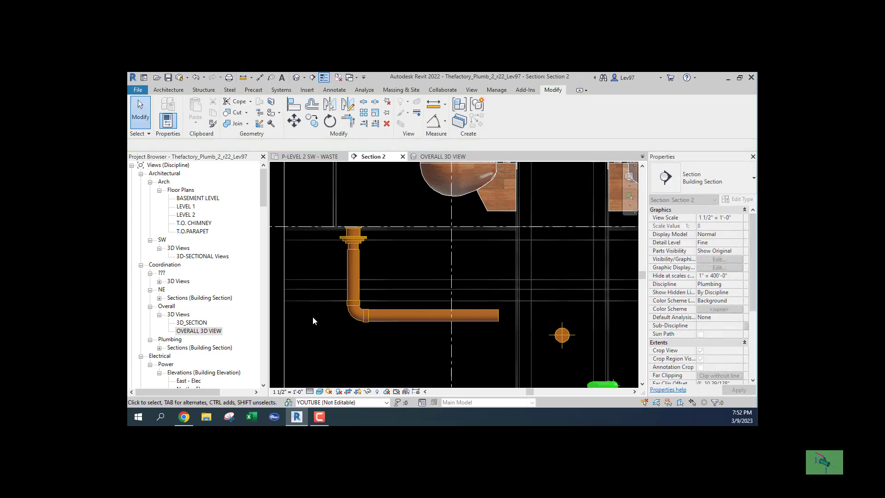
Step: Change the elbow below the floor drain to the R20_Trap P - PVC - Sch 40 - DWV Standard type
{"action": "left_click", "coordinate": [355, 315]}
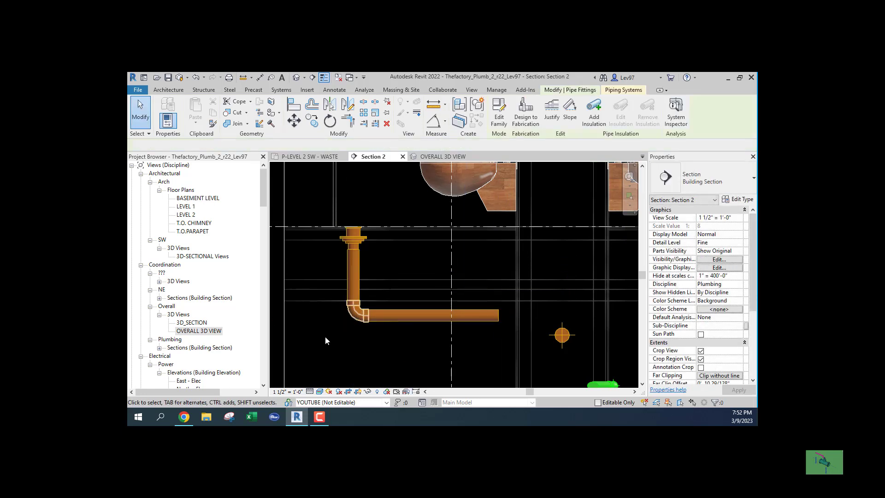
{"action": "left_click", "coordinate": [730, 176]}
{"action": "left_click", "coordinate": [640, 266]}
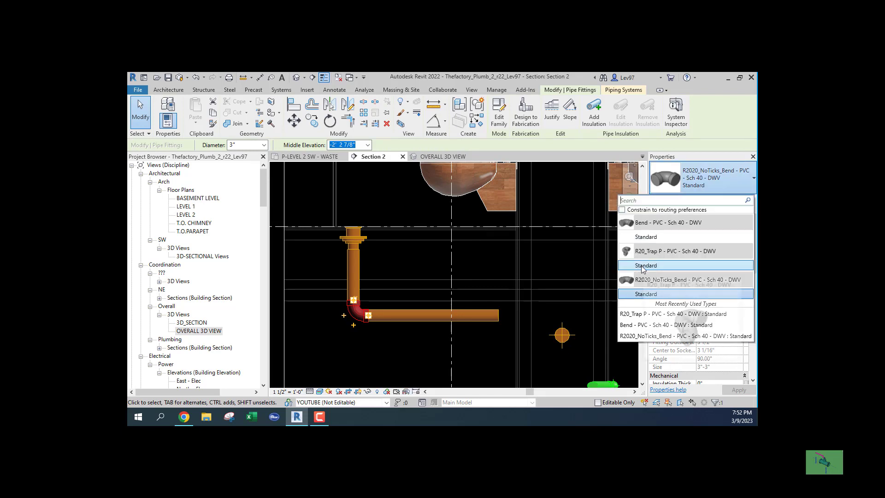
{"action": "key", "text": "Escape"}
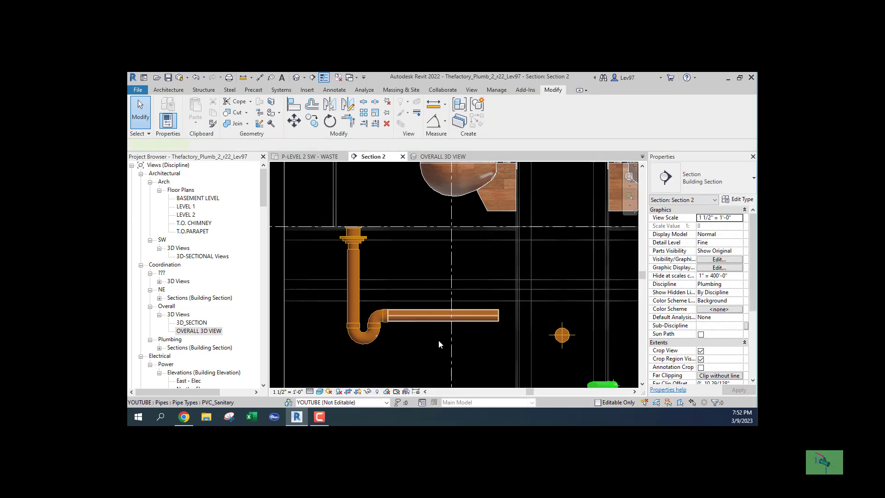
Step: Raise the trap's horizontal pipe to a middle elevation of about -1' 2 11/64" and shorten its open end
{"action": "left_click", "coordinate": [479, 317]}
{"action": "left_click_drag", "start_coordinate": [479, 317], "coordinate": [498, 273]}
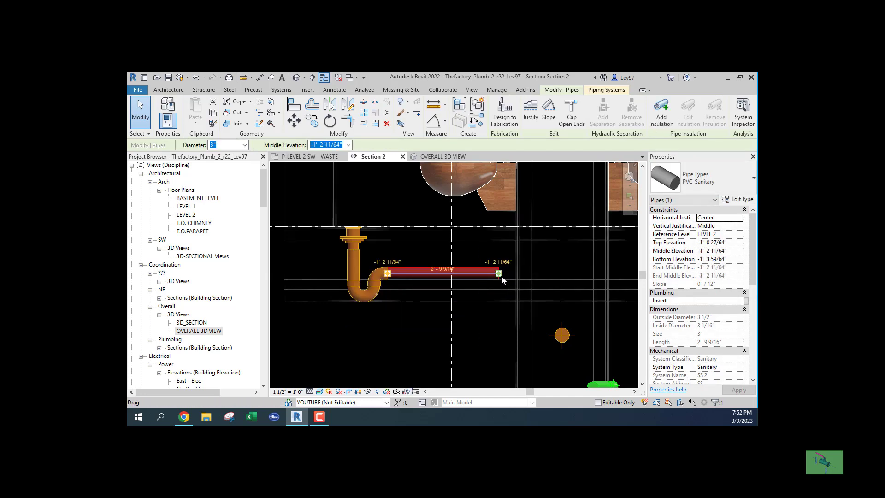
{"action": "right_click", "coordinate": [499, 273]}
{"action": "left_click", "coordinate": [526, 179]}
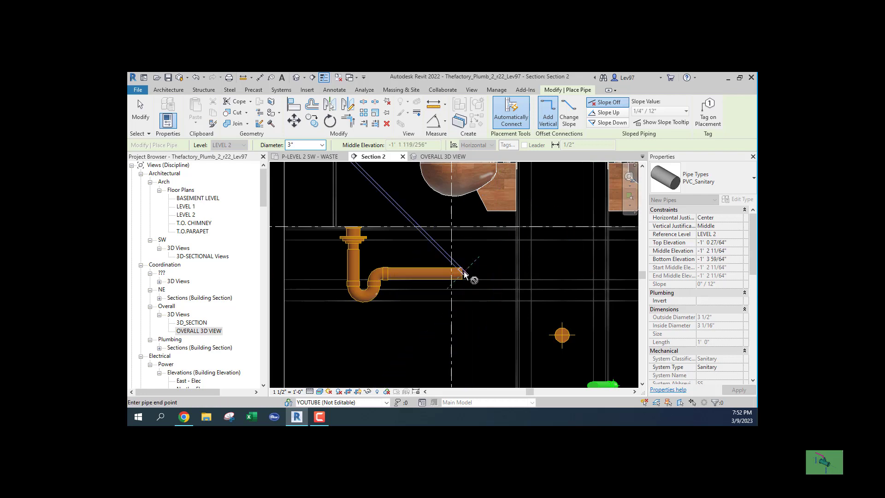
{"action": "key", "text": "Escape"}
{"action": "key", "text": "Escape"}
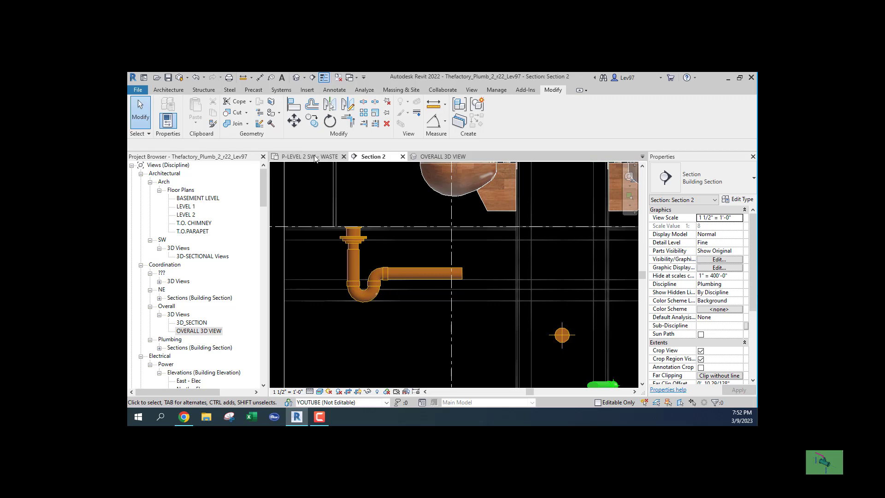
Step: Split the 4" waste main next to the second floor drain's branch in the P-LEVEL 2 SW - WASTE plan and delete the resulting coupling
{"action": "left_click", "coordinate": [566, 337]}
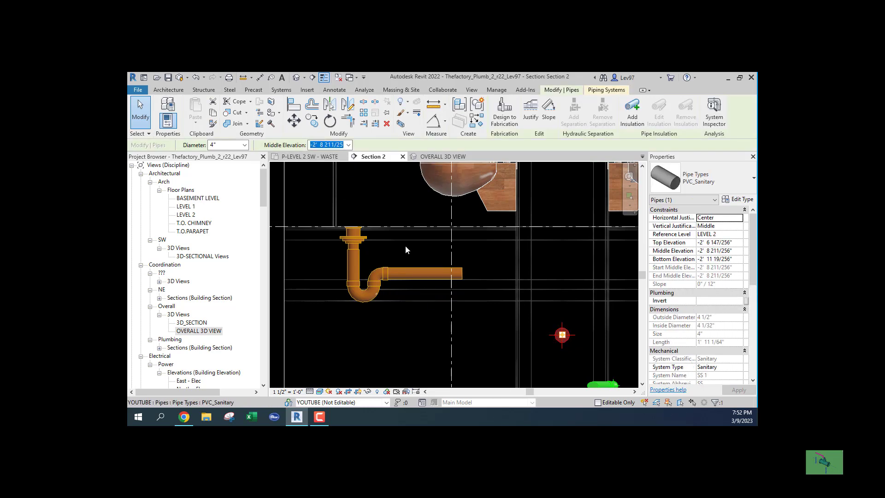
{"action": "left_click", "coordinate": [305, 157]}
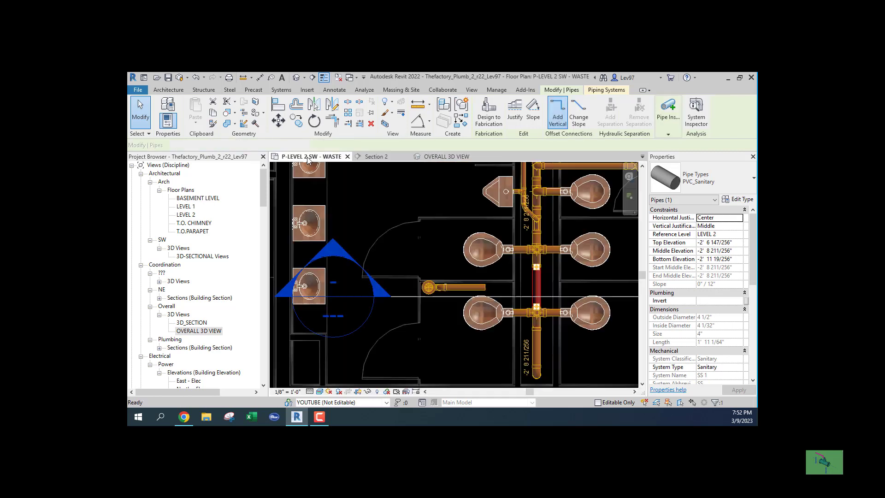
{"action": "left_click", "coordinate": [404, 197]}
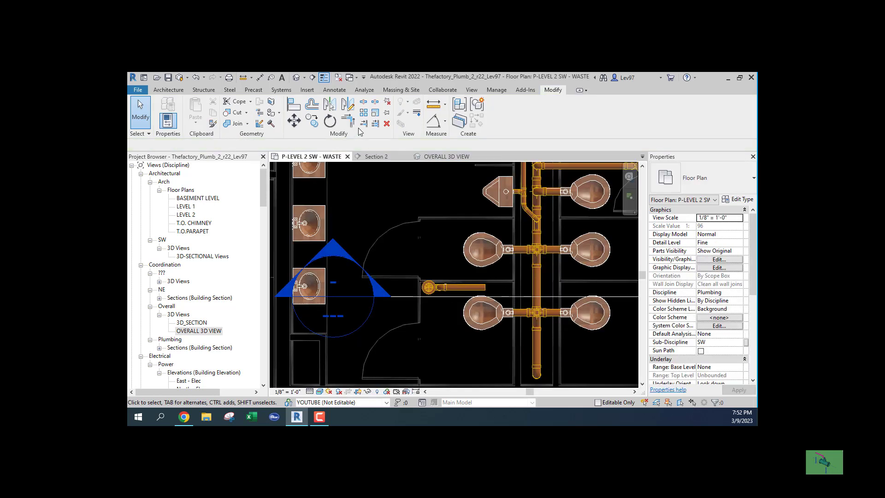
{"action": "left_click", "coordinate": [364, 102]}
{"action": "scroll", "coordinate": [541, 276], "scroll_direction": "up", "scroll_amount": 4}
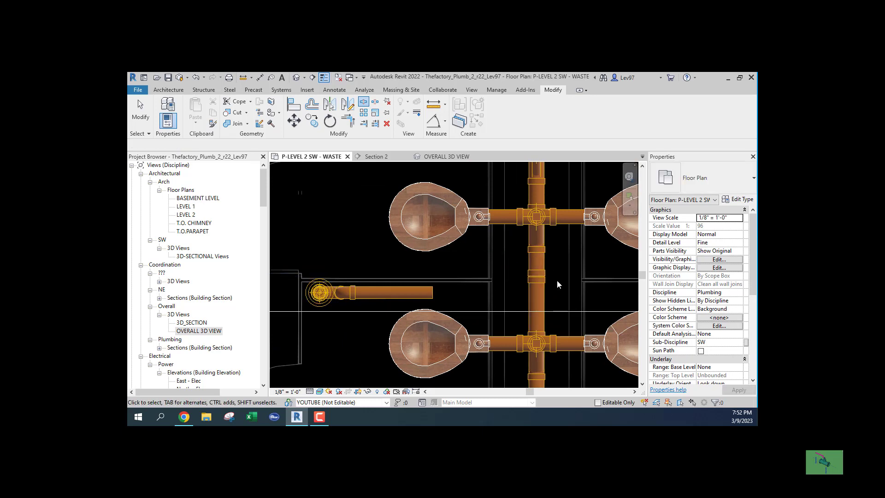
{"action": "key", "text": "Escape"}
{"action": "left_click", "coordinate": [536, 276]}
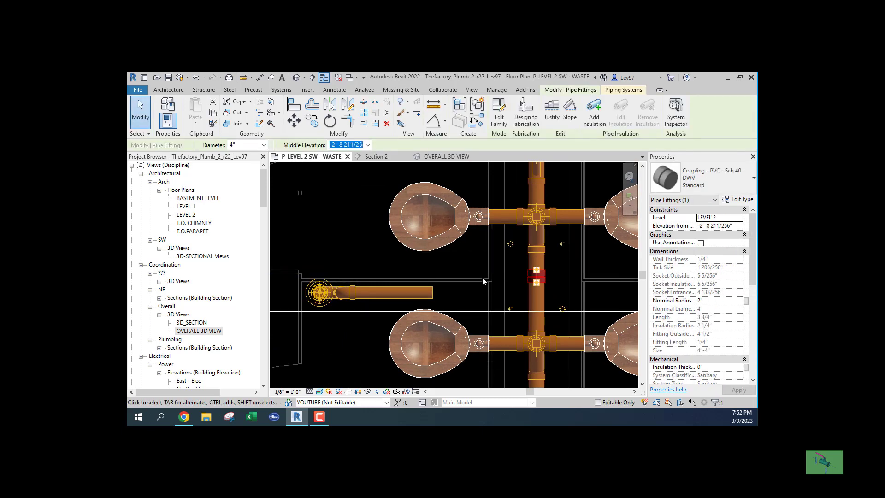
{"action": "key", "text": "Delete"}
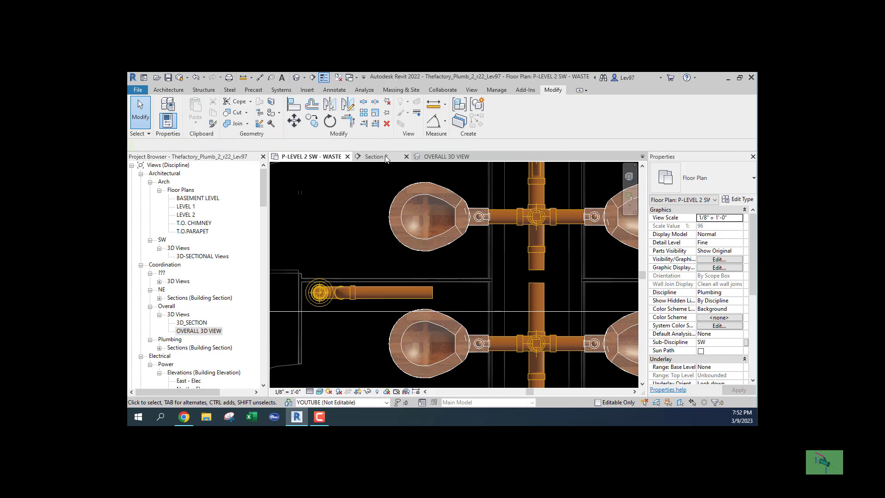
Step: In Section 2, extend the trap's 3" pipe horizontally to above the waste main and drop it vertically to about -2' 3 11/64"
{"action": "left_click", "coordinate": [385, 158]}
{"action": "left_click", "coordinate": [417, 272]}
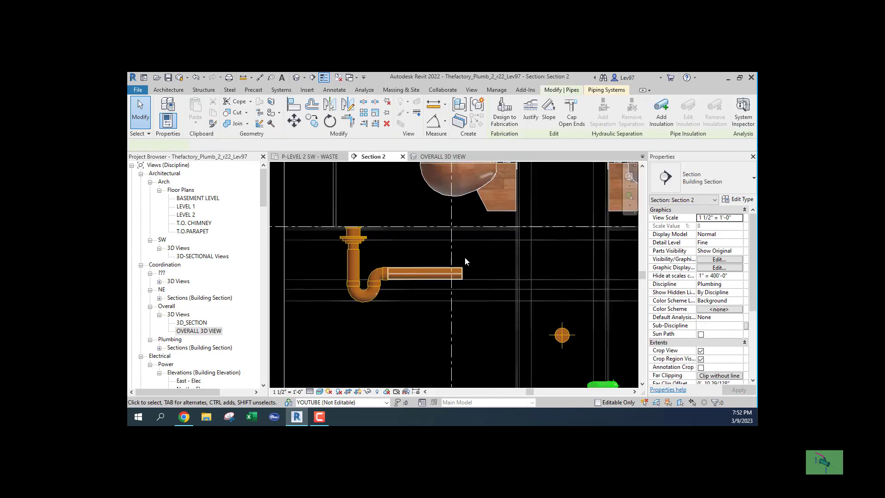
{"action": "right_click", "coordinate": [464, 277]}
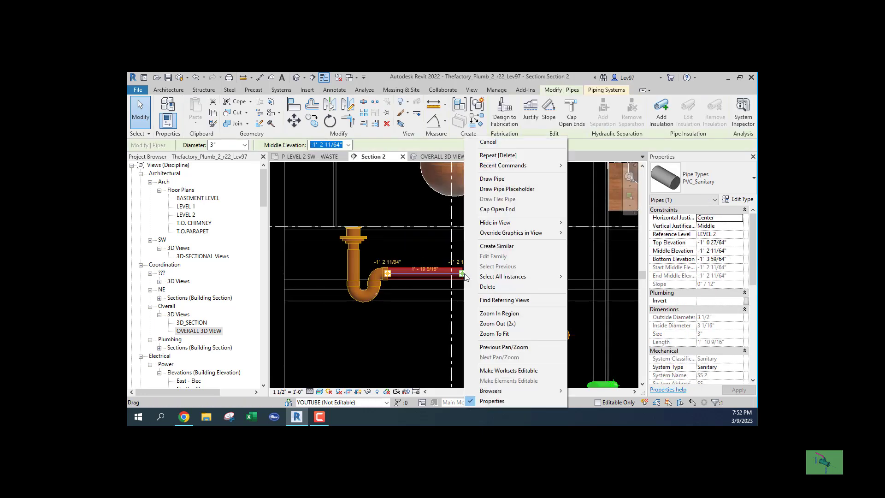
{"action": "left_click", "coordinate": [482, 180]}
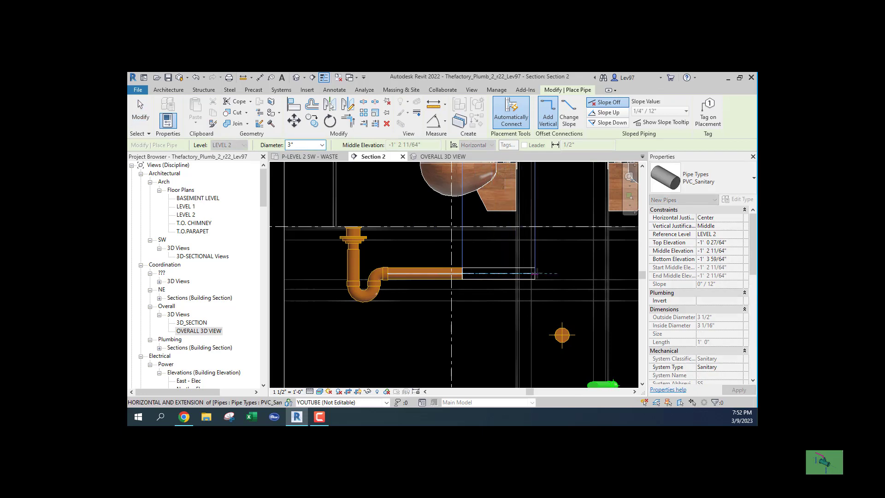
{"action": "left_click", "coordinate": [562, 273]}
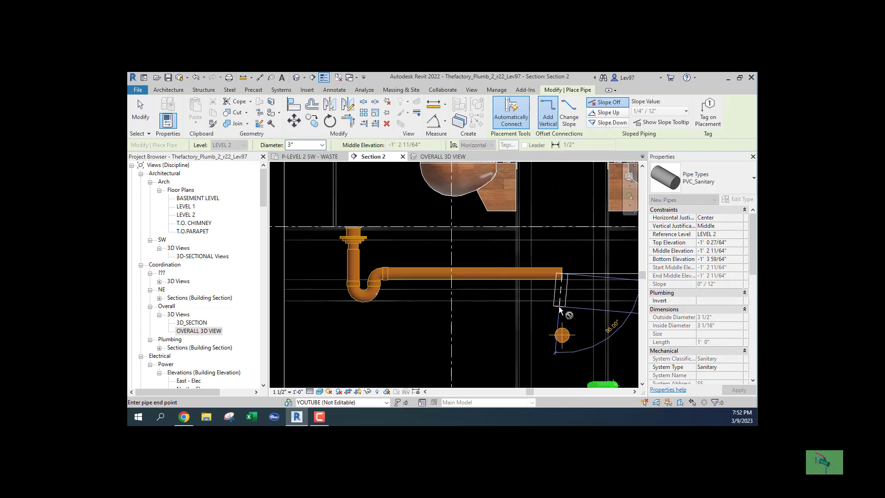
{"action": "left_click", "coordinate": [562, 316]}
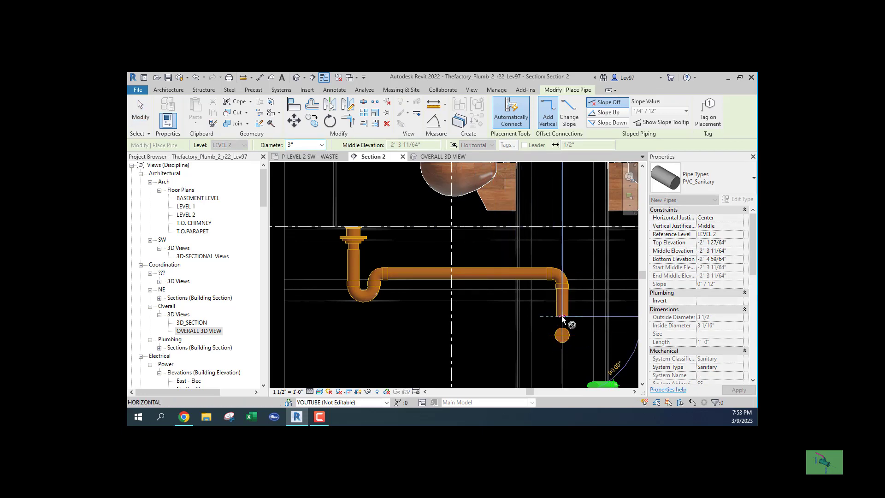
{"action": "key", "text": "Escape"}
{"action": "key", "text": "Escape"}
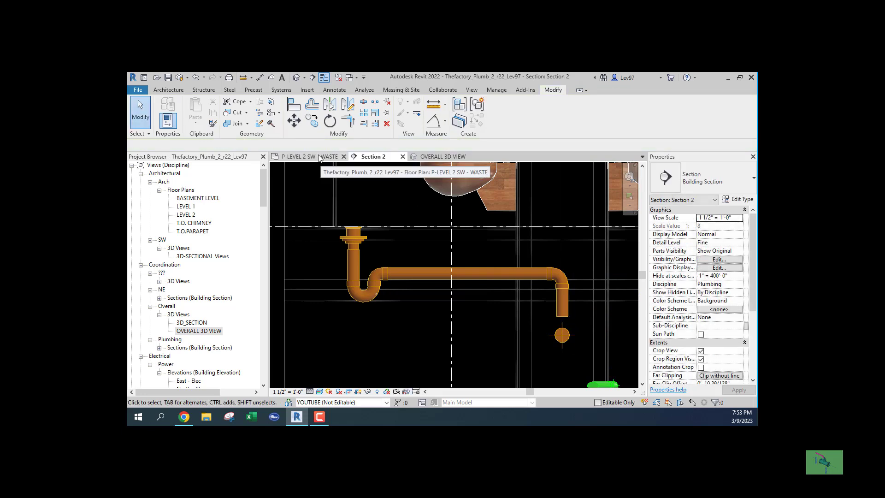
Step: Rejoin the two open ends of the split 4" waste main in the Level 2 waste plan with Trim/Extend to Corner
{"action": "left_click", "coordinate": [319, 157]}
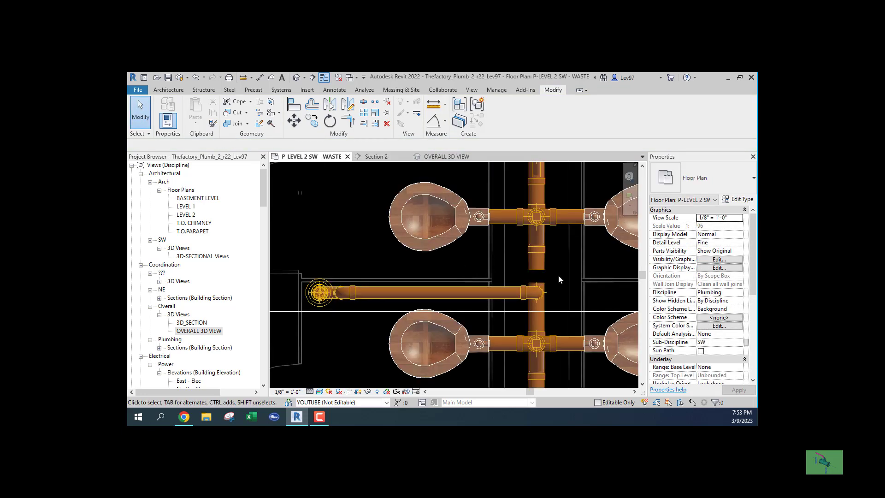
{"action": "left_click", "coordinate": [348, 123]}
{"action": "left_click", "coordinate": [535, 260]}
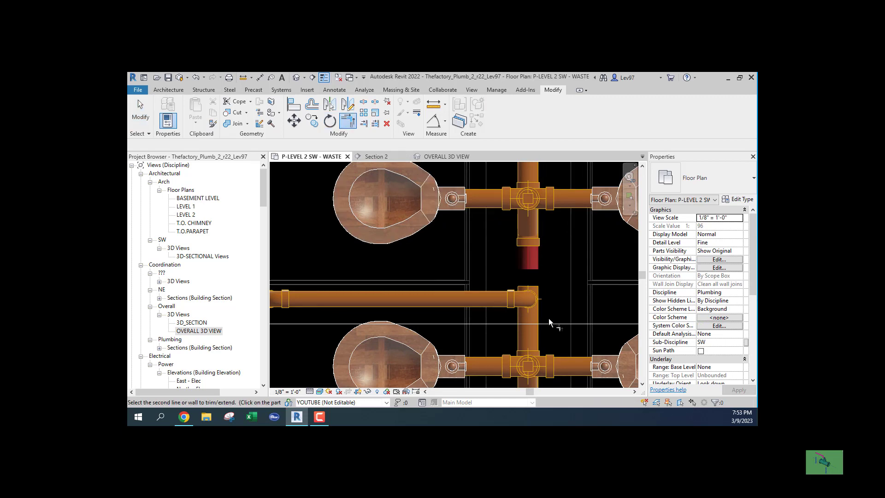
{"action": "left_click", "coordinate": [540, 307]}
{"action": "key", "text": "Escape"}
{"action": "key", "text": "Escape"}
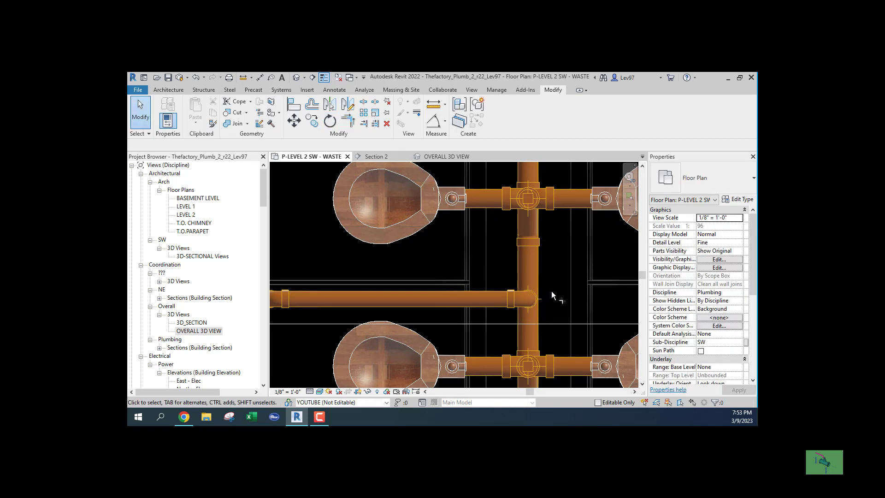
Step: Extend the floor drain's vertical drop to the waste main in the overall 3D view with Trim/Extend Single Element
{"action": "left_click", "coordinate": [446, 156]}
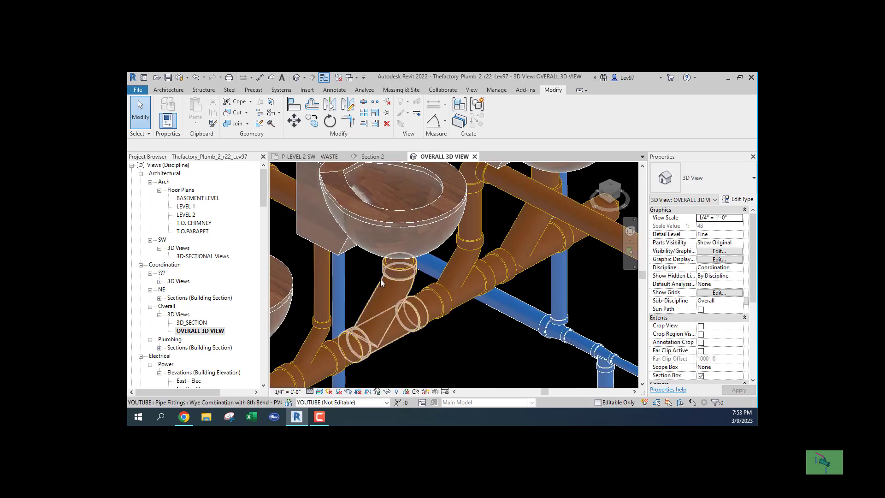
{"action": "scroll", "coordinate": [363, 292], "scroll_direction": "up", "scroll_amount": 5}
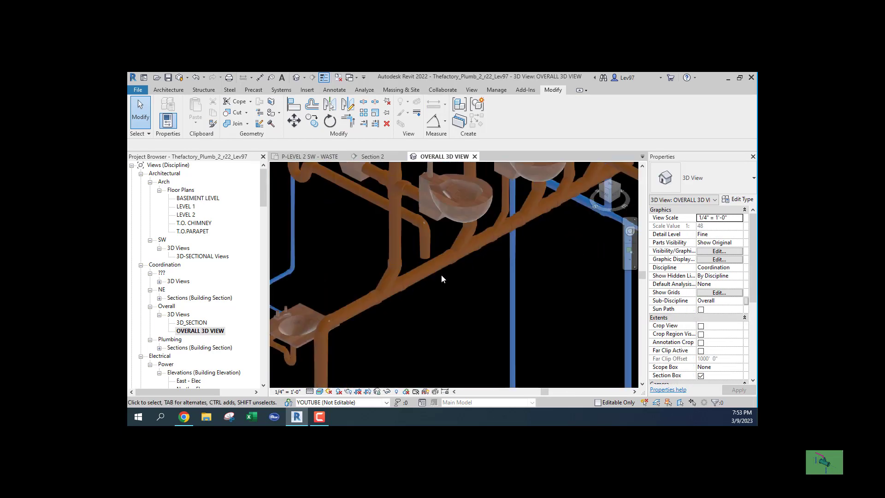
{"action": "left_click", "coordinate": [364, 124]}
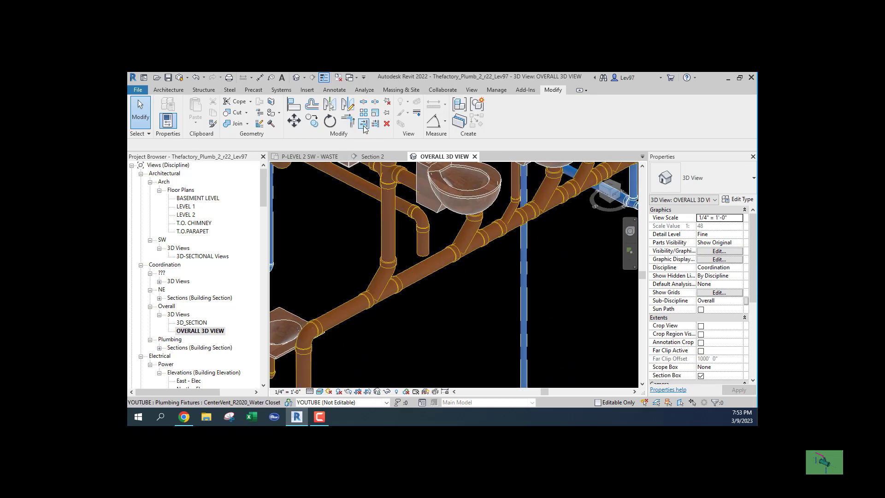
{"action": "left_click", "coordinate": [432, 270]}
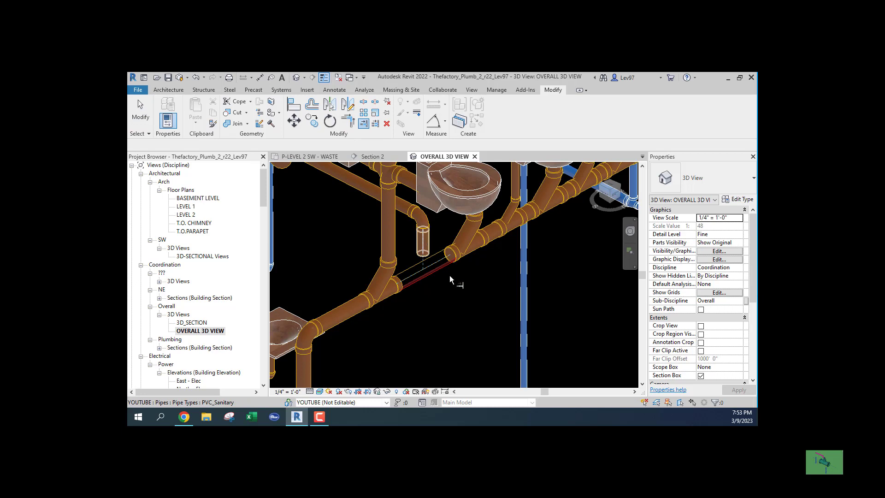
{"action": "left_click", "coordinate": [422, 242]}
{"action": "key", "text": "Escape"}
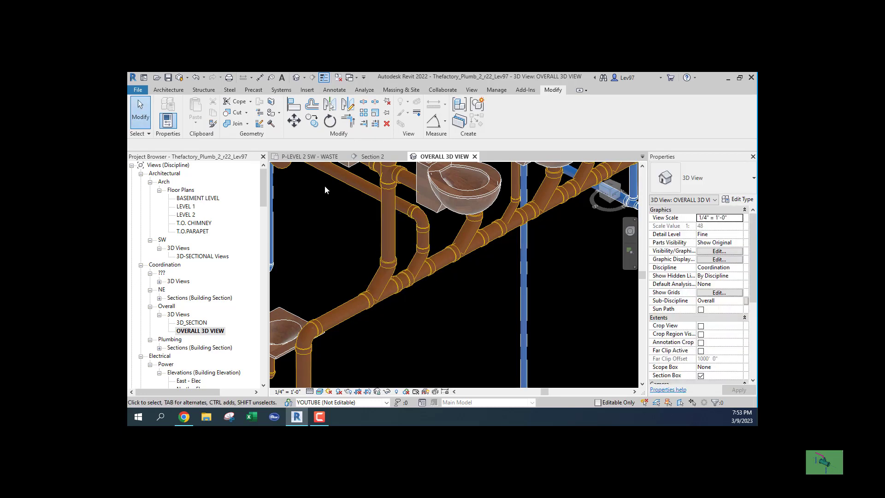
Step: Nudge the floor drain's horizontal 3" branch upward in the Level 2 waste plan until it lines up with the stall partition
{"action": "left_click", "coordinate": [310, 156]}
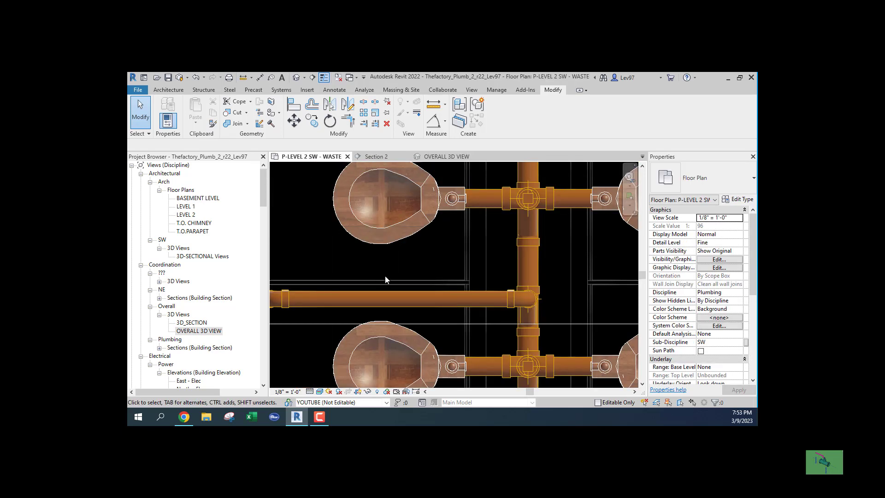
{"action": "left_click", "coordinate": [419, 298]}
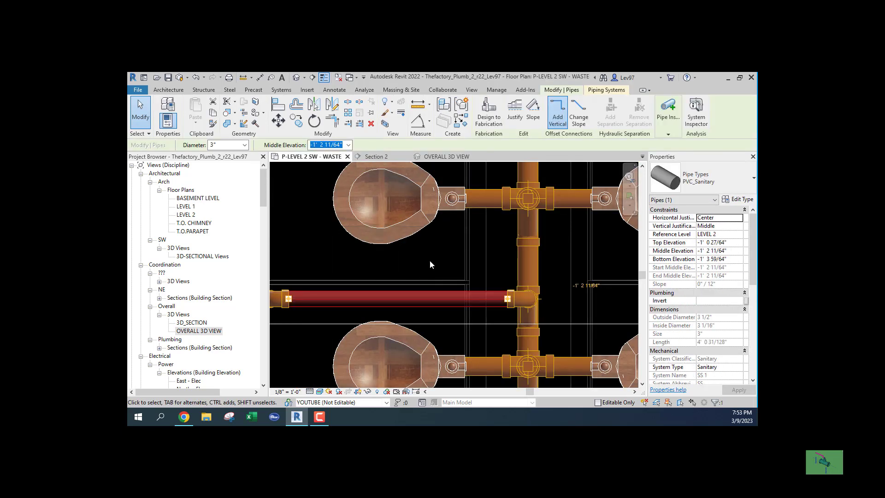
{"action": "key", "text": "Up"}
{"action": "key", "text": "Up"}
{"action": "key", "text": "Up"}
{"action": "key", "text": "Up"}
{"action": "key", "text": "Up"}
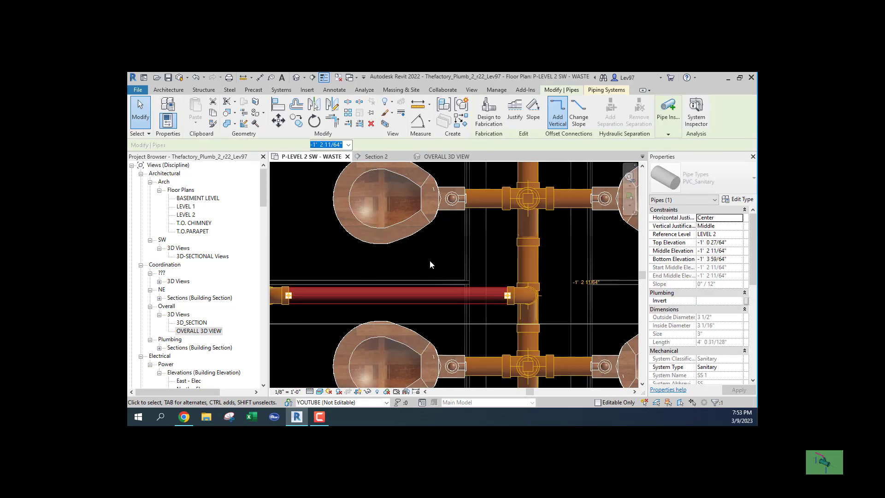
{"action": "key", "text": "Up"}
{"action": "key", "text": "Up"}
{"action": "key", "text": "Up"}
{"action": "key", "text": "Up"}
{"action": "key", "text": "Up"}
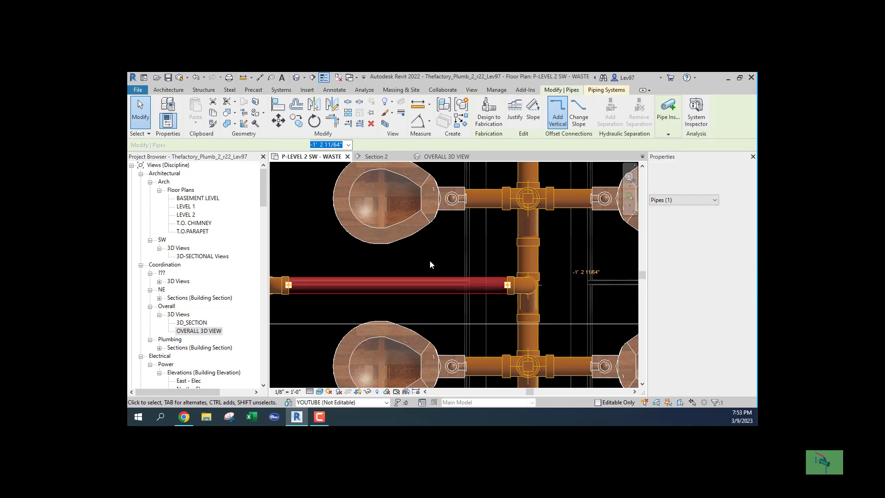
{"action": "key", "text": "Up"}
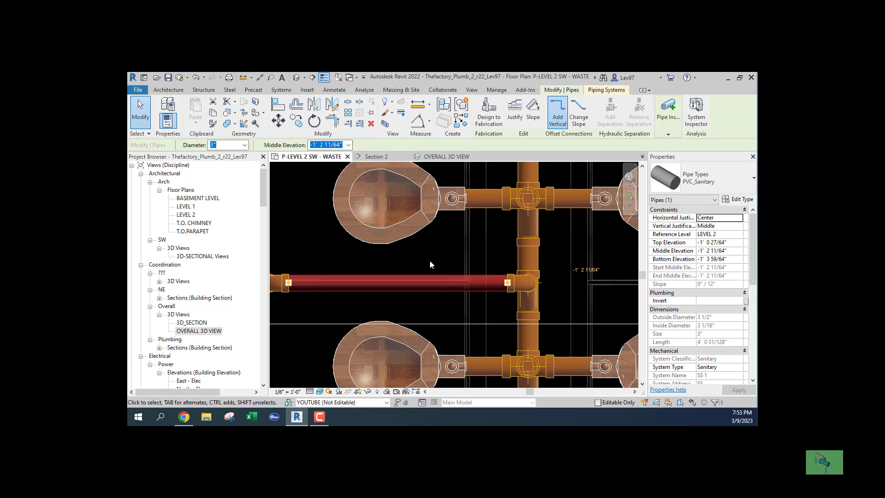
{"action": "key", "text": "Escape"}
Step: Try the Consistent Colors visual style in the waste plan and return to Realistic
{"action": "scroll", "coordinate": [458, 297], "scroll_direction": "down", "scroll_amount": 3}
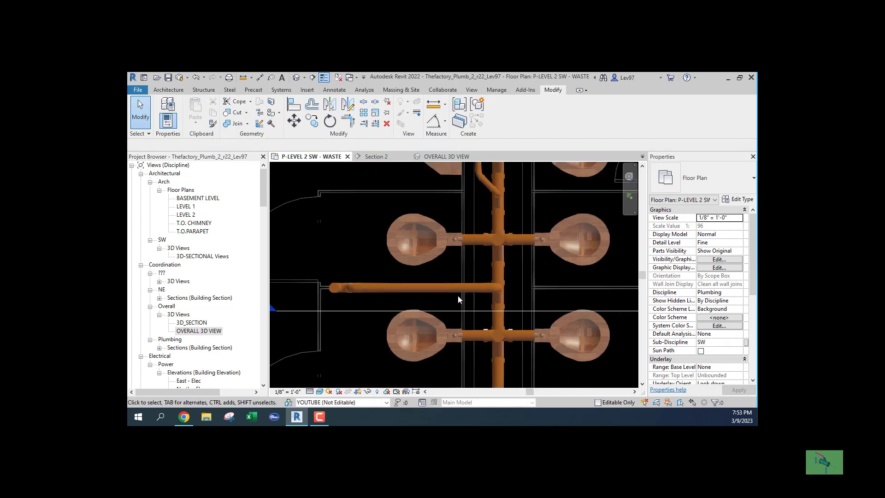
{"action": "scroll", "coordinate": [458, 299], "scroll_direction": "down", "scroll_amount": 2}
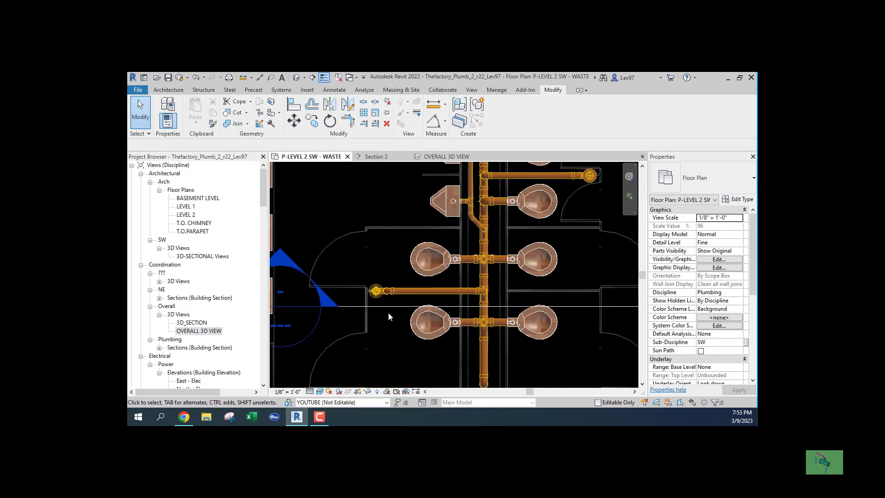
{"action": "scroll", "coordinate": [380, 300], "scroll_direction": "up", "scroll_amount": 4}
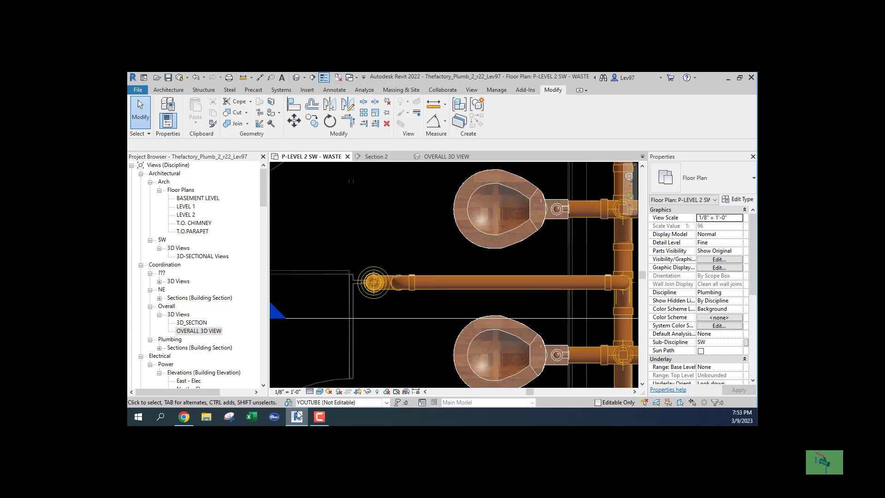
{"action": "left_click", "coordinate": [320, 391]}
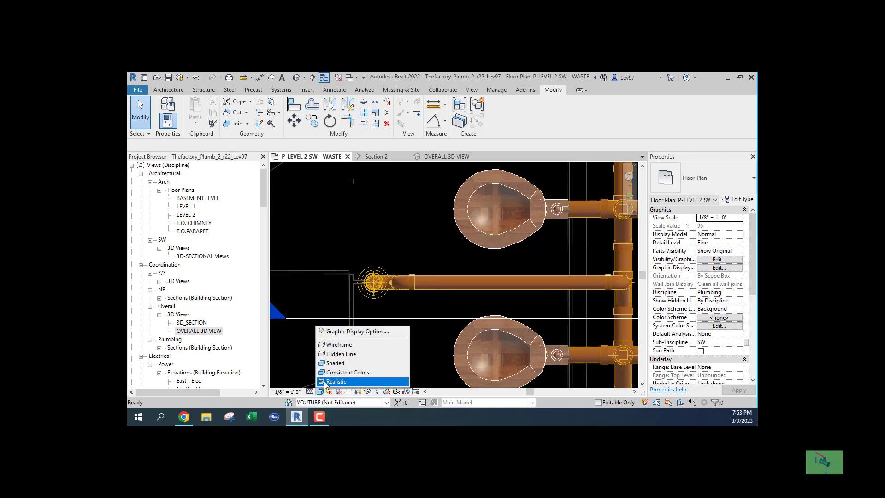
{"action": "left_click", "coordinate": [332, 372]}
{"action": "left_click", "coordinate": [320, 392]}
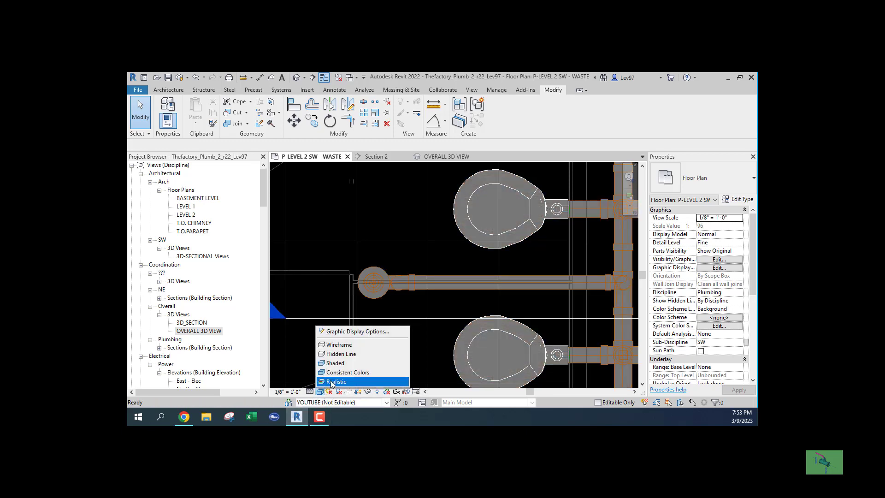
{"action": "left_click", "coordinate": [332, 382]}
Step: Examine both floor drain branches in the Level 2 waste plan and the complete piping in the overall 3D view
{"action": "scroll", "coordinate": [384, 343], "scroll_direction": "down", "scroll_amount": 3}
{"action": "middle_click_drag", "start_coordinate": [395, 338], "coordinate": [315, 345]}
{"action": "scroll", "coordinate": [315, 346], "scroll_direction": "down", "scroll_amount": 3}
{"action": "middle_click_drag", "start_coordinate": [501, 259], "coordinate": [540, 282]}
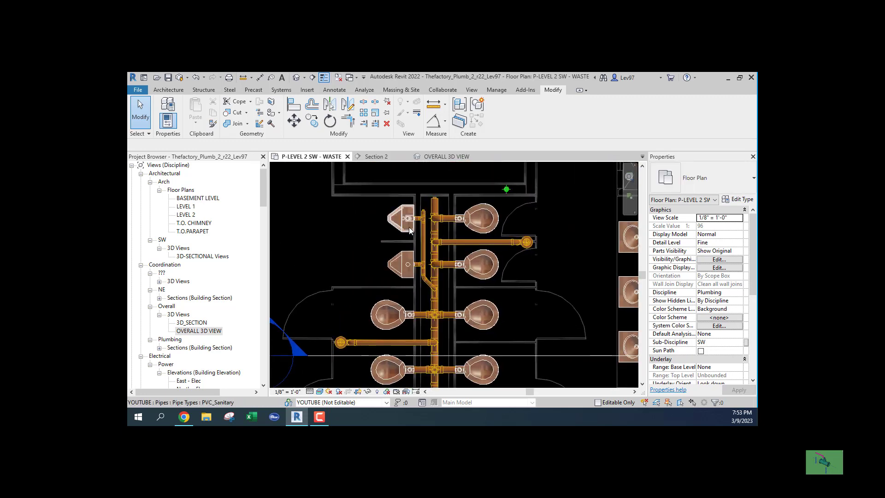
{"action": "middle_click_drag", "start_coordinate": [371, 258], "coordinate": [389, 228]}
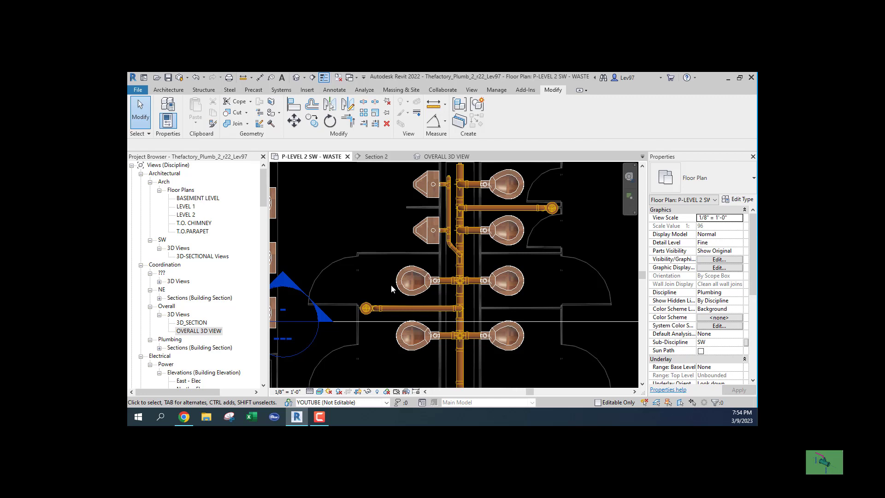
{"action": "scroll", "coordinate": [391, 285], "scroll_direction": "down", "scroll_amount": 1}
{"action": "scroll", "coordinate": [391, 283], "scroll_direction": "down", "scroll_amount": 1}
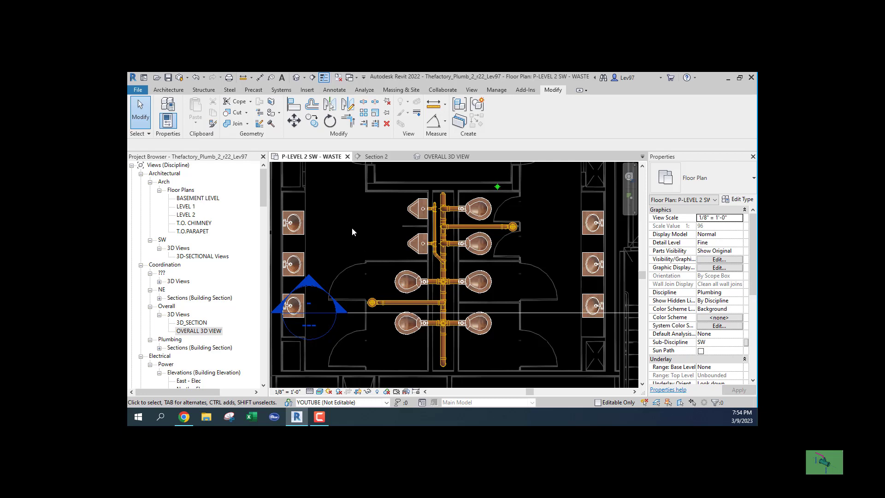
{"action": "left_click", "coordinate": [433, 158]}
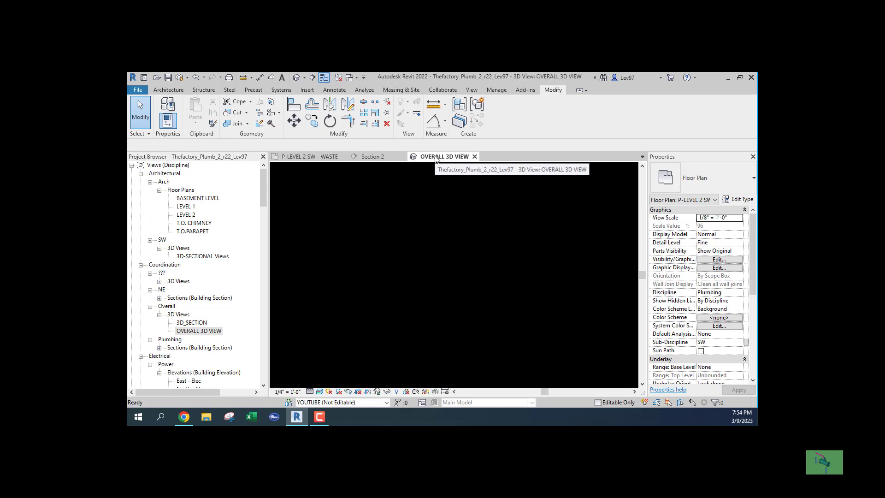
{"action": "scroll", "coordinate": [393, 314], "scroll_direction": "down", "scroll_amount": 3}
{"action": "scroll", "coordinate": [397, 319], "scroll_direction": "down", "scroll_amount": 3}
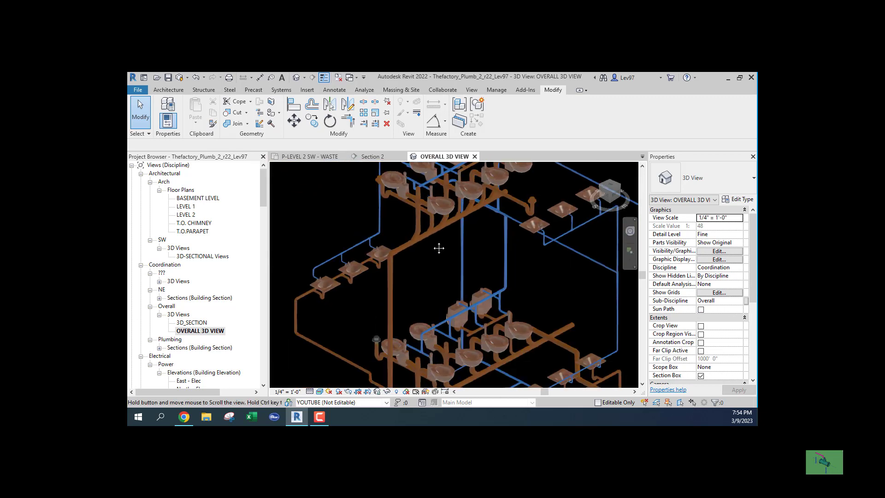
Step: Inspect the properties of the vertical sanitary stack and the upper-floor fixture piping in the overall 3D view
{"action": "left_click", "coordinate": [402, 266]}
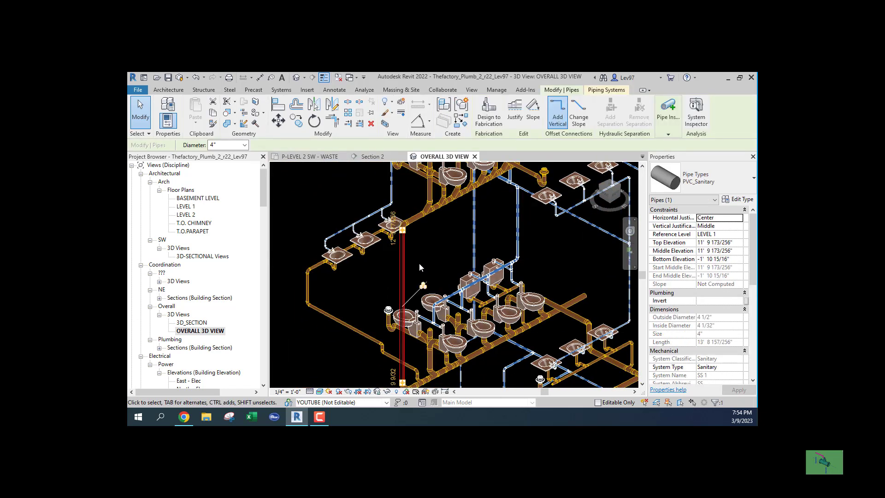
{"action": "scroll", "coordinate": [700, 341], "scroll_direction": "down", "scroll_amount": 6}
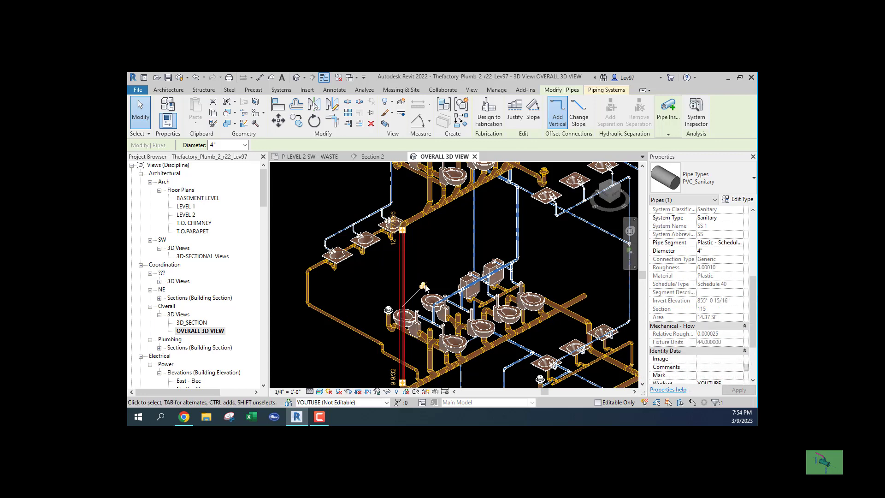
{"action": "left_click", "coordinate": [389, 281]}
{"action": "middle_click_drag", "start_coordinate": [438, 276], "coordinate": [417, 367]}
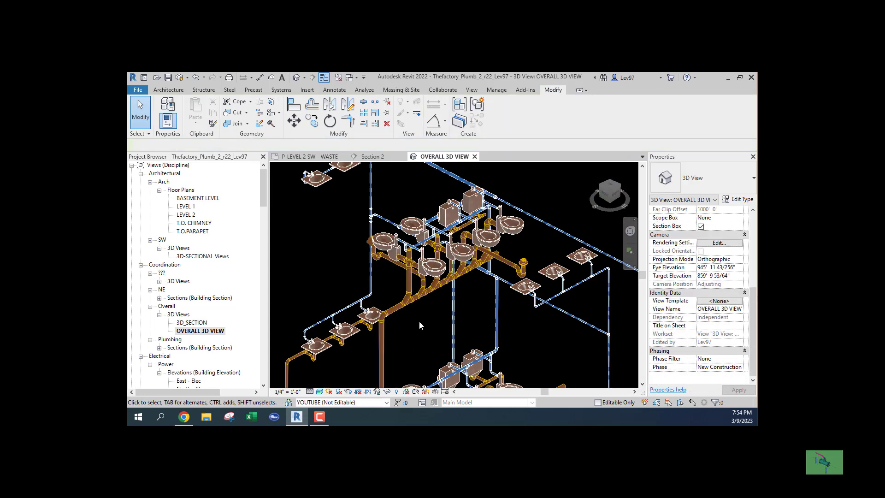
{"action": "middle_click_drag", "start_coordinate": [419, 321], "coordinate": [436, 246], "text": "shift"}
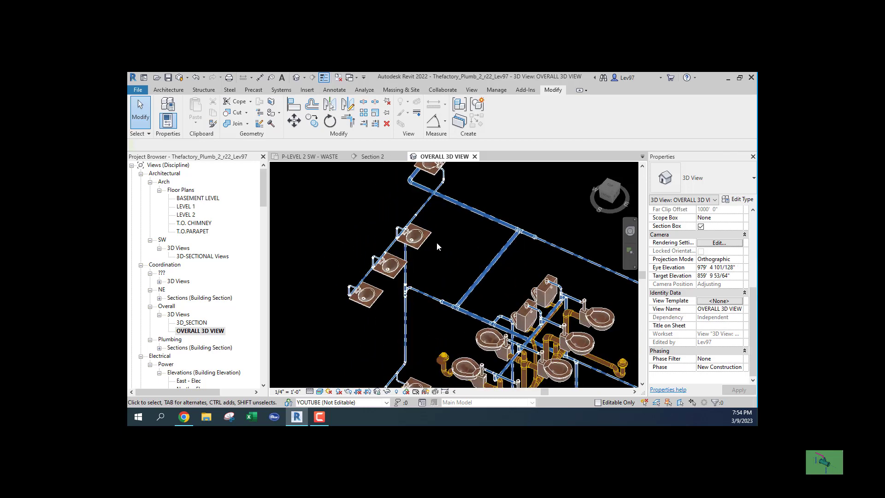
Step: Make the Plumbing - DHW and Plumbing - Vent filters visible in the overall 3D view's Visibility/Graphic Overrides
{"action": "key", "text": "v"}
{"action": "key", "text": "g"}
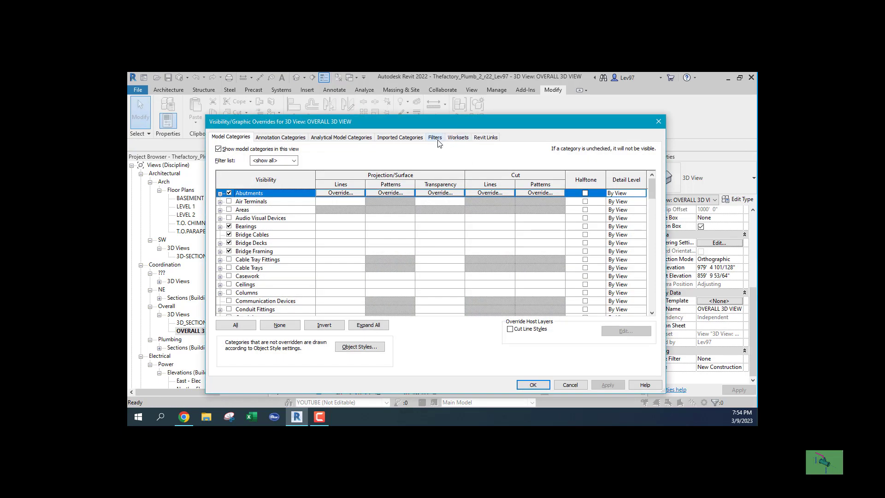
{"action": "left_click", "coordinate": [436, 138]}
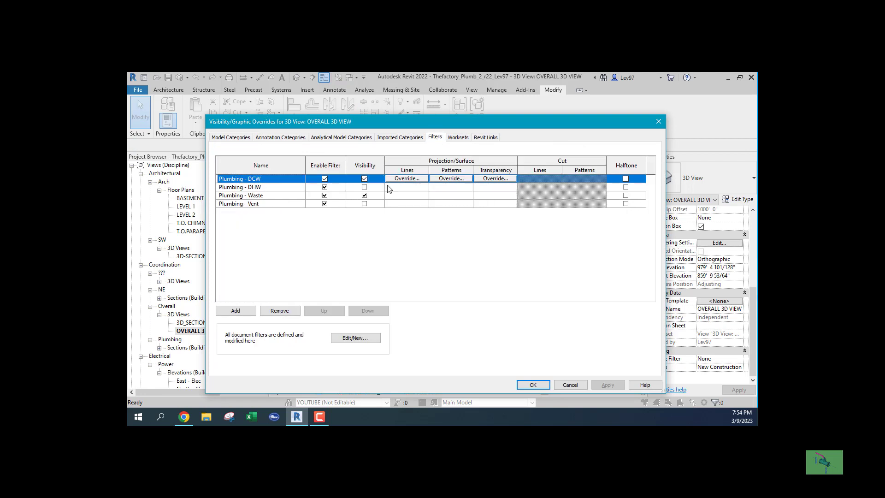
{"action": "left_click", "coordinate": [364, 187]}
{"action": "left_click", "coordinate": [364, 204]}
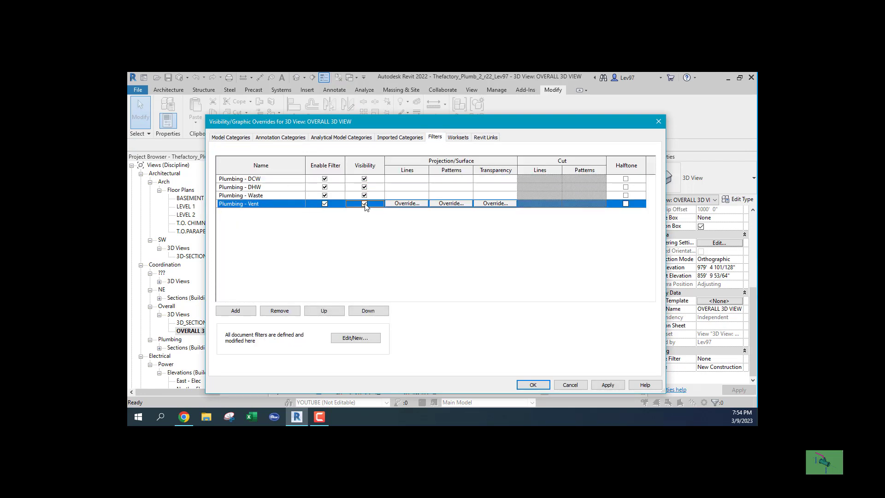
{"action": "left_click", "coordinate": [533, 384]}
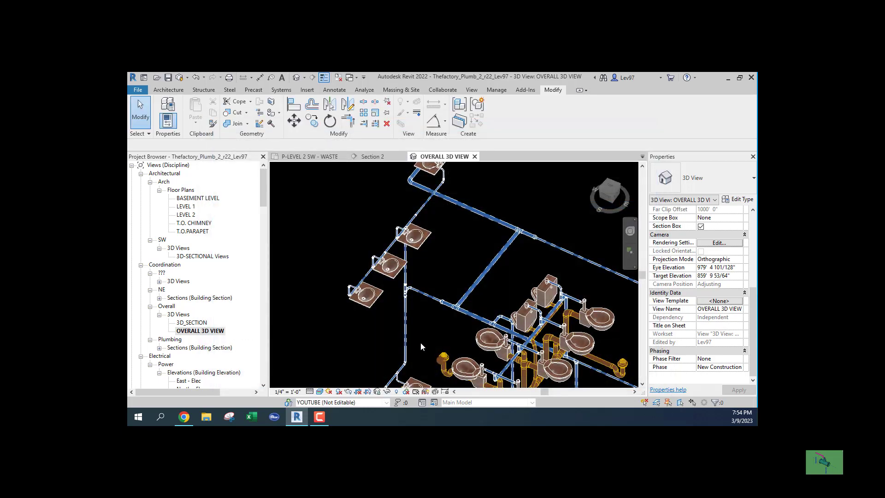
Step: Examine the hot water and vent piping across both restroom levels, including the vertical vent at the Level 1 lavatories
{"action": "middle_click_drag", "start_coordinate": [328, 313], "coordinate": [330, 342]}
{"action": "scroll", "coordinate": [433, 300], "scroll_direction": "up", "scroll_amount": 5}
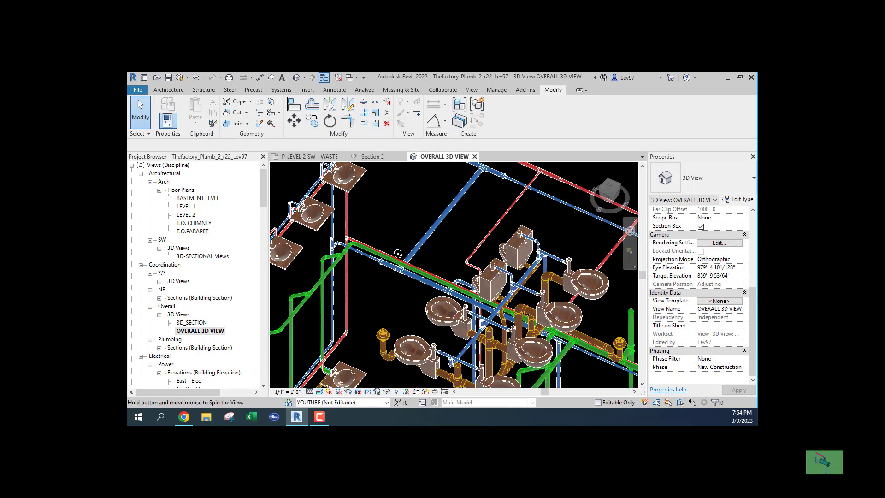
{"action": "scroll", "coordinate": [390, 244], "scroll_direction": "down", "scroll_amount": 5}
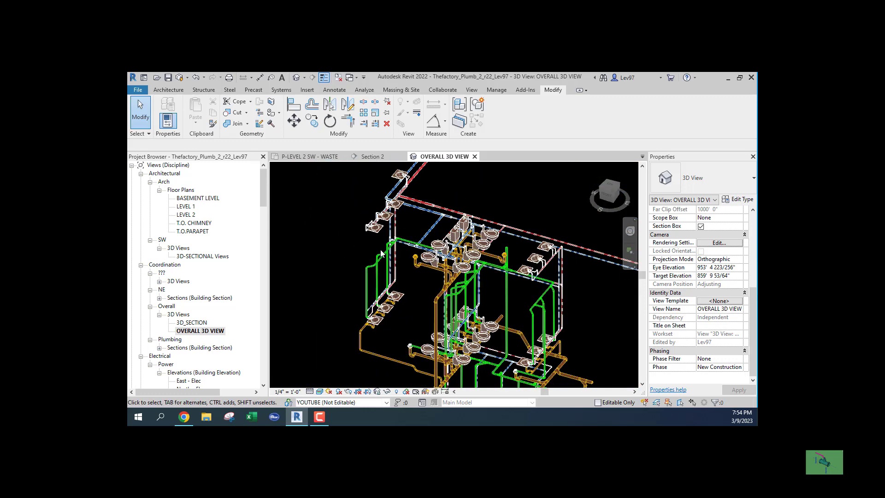
{"action": "left_click", "coordinate": [366, 280]}
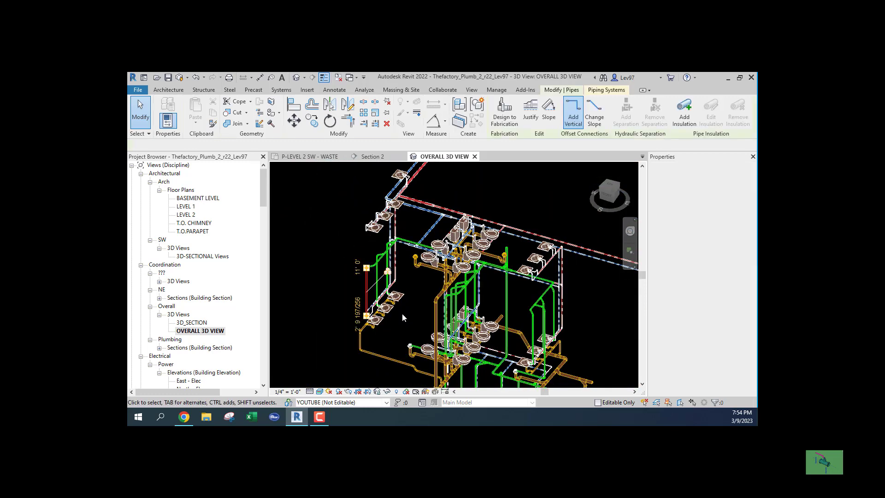
{"action": "middle_click_drag", "start_coordinate": [403, 314], "coordinate": [387, 236], "text": "shift"}
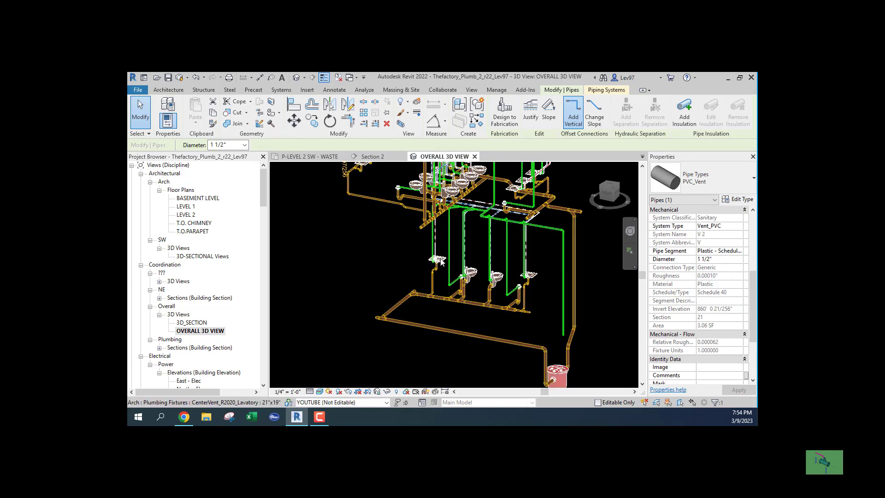
Step: Examine the vent and waste connections at the basement fixtures, including the floor drain's vent pipe and the vertical sanitary riser
{"action": "scroll", "coordinate": [399, 300], "scroll_direction": "up", "scroll_amount": 2}
{"action": "scroll", "coordinate": [399, 299], "scroll_direction": "up", "scroll_amount": 5}
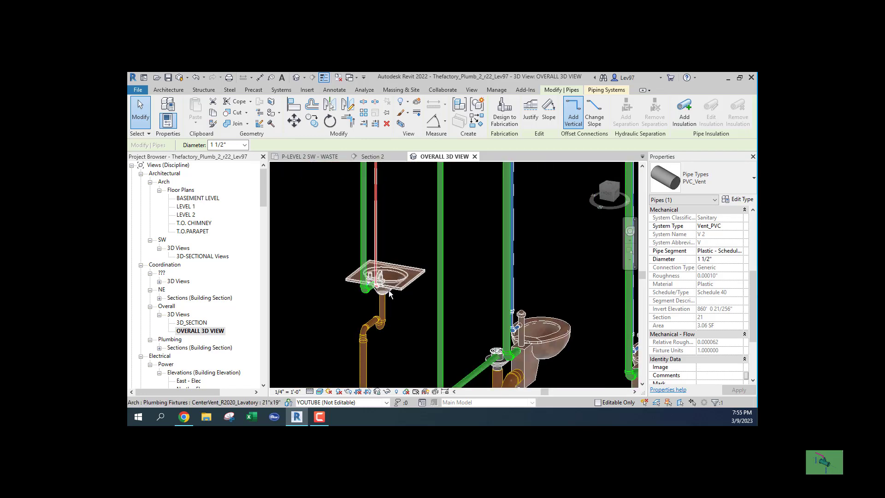
{"action": "middle_click_drag", "start_coordinate": [403, 295], "coordinate": [451, 312], "text": "shift"}
{"action": "scroll", "coordinate": [507, 281], "scroll_direction": "down", "scroll_amount": 3}
{"action": "scroll", "coordinate": [449, 310], "scroll_direction": "up", "scroll_amount": 4}
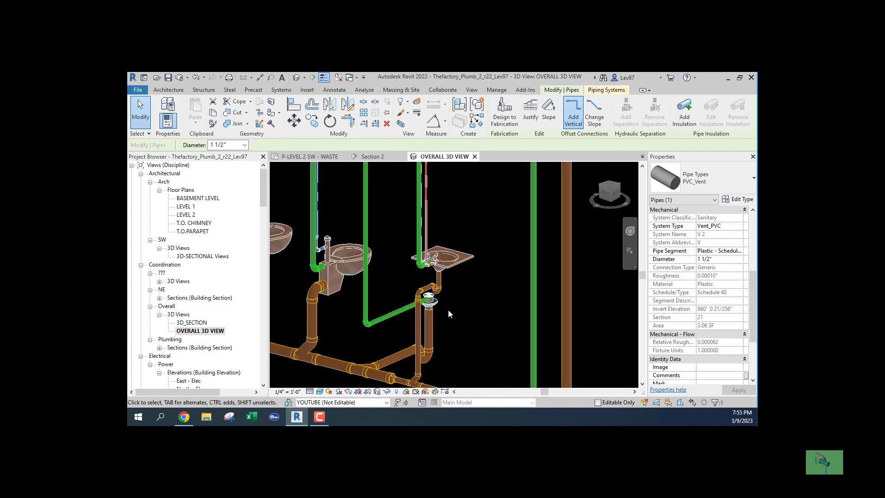
{"action": "scroll", "coordinate": [437, 296], "scroll_direction": "up", "scroll_amount": 2}
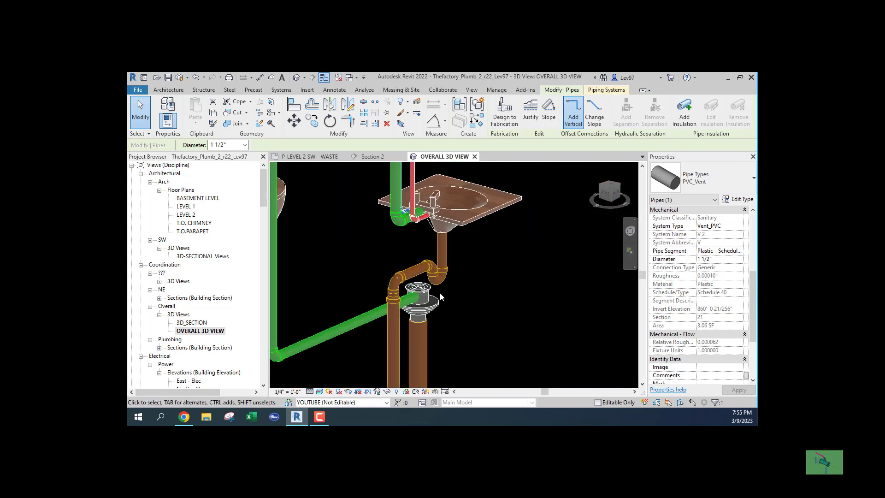
{"action": "scroll", "coordinate": [431, 286], "scroll_direction": "down", "scroll_amount": 2}
{"action": "scroll", "coordinate": [444, 284], "scroll_direction": "down", "scroll_amount": 2}
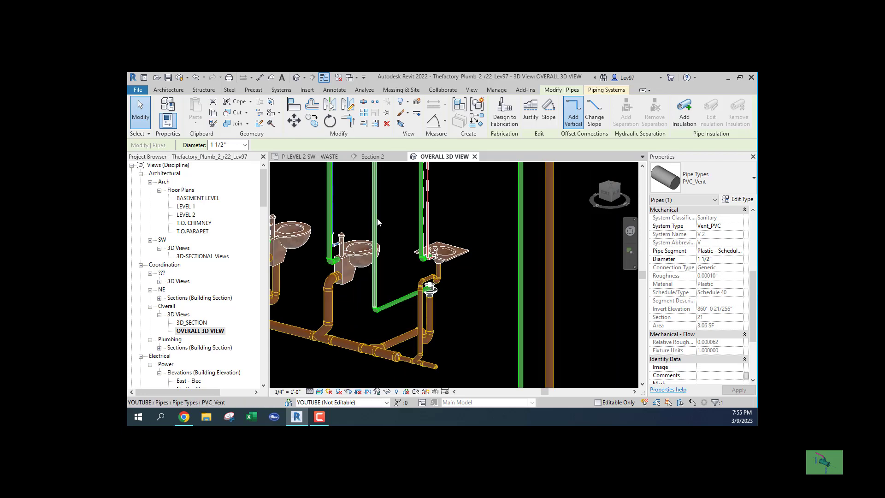
{"action": "left_click", "coordinate": [374, 232]}
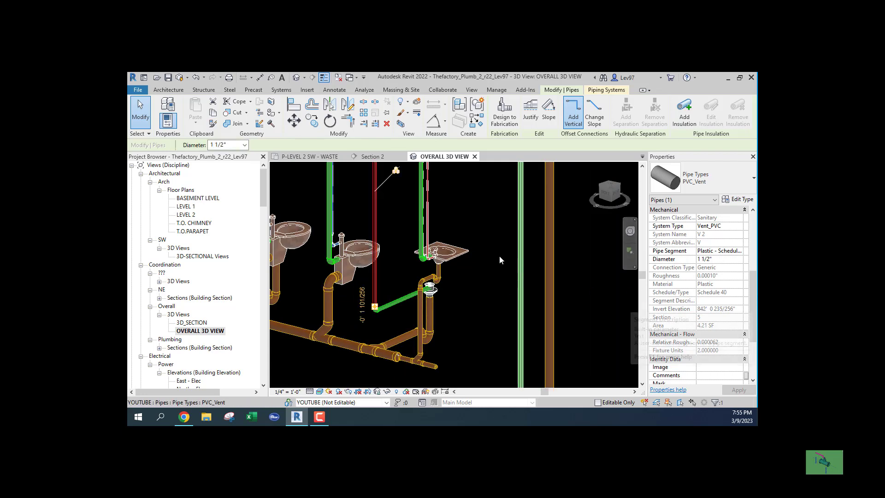
{"action": "left_click", "coordinate": [547, 256]}
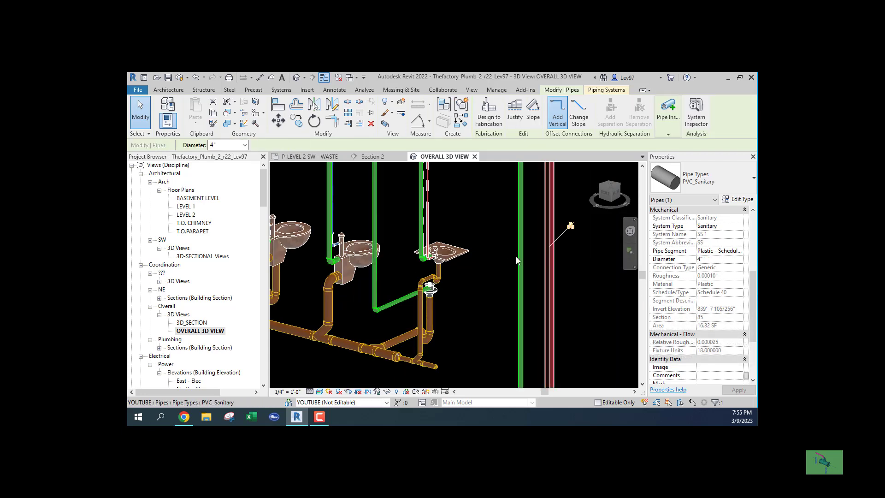
{"action": "left_click", "coordinate": [477, 239]}
{"action": "scroll", "coordinate": [459, 258], "scroll_direction": "down", "scroll_amount": 2}
{"action": "scroll", "coordinate": [462, 258], "scroll_direction": "down", "scroll_amount": 4}
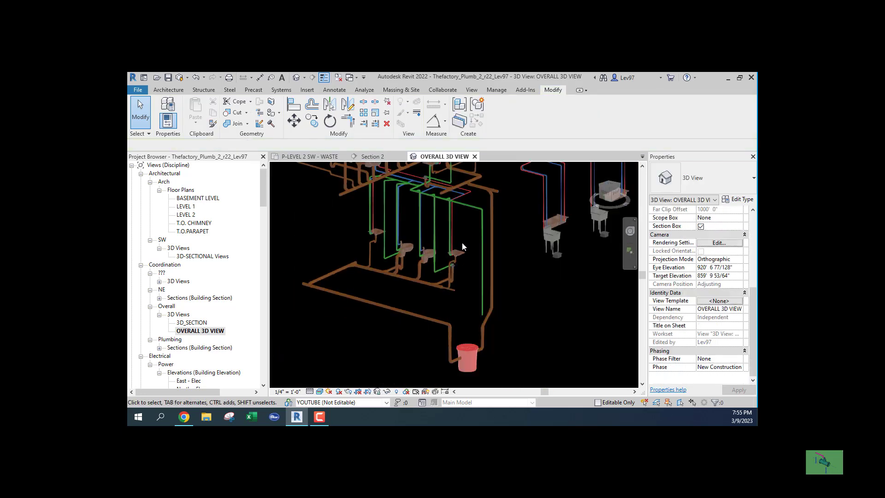
Step: Compare the floor drain branches in the P-LEVEL 2 SW - WASTE plan with the waste and vent layout in P-LEVEL 1 SW - WASTE
{"action": "left_click", "coordinate": [318, 157]}
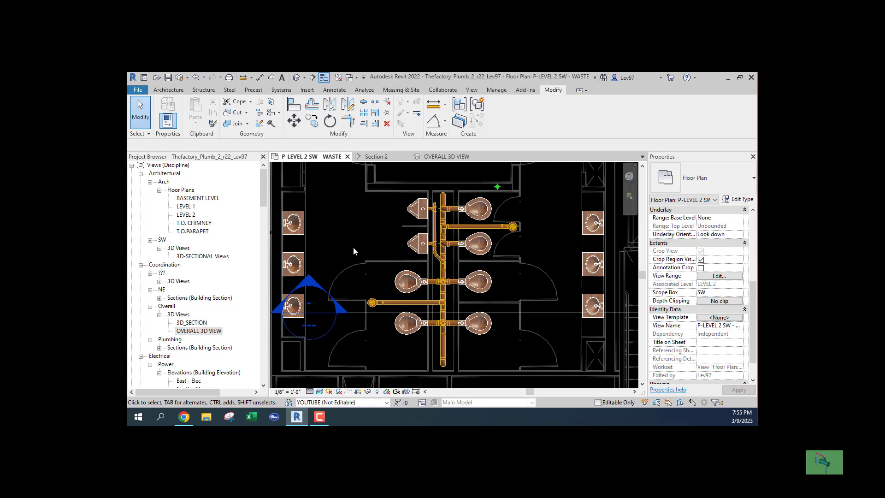
{"action": "middle_click_drag", "start_coordinate": [353, 247], "coordinate": [415, 263]}
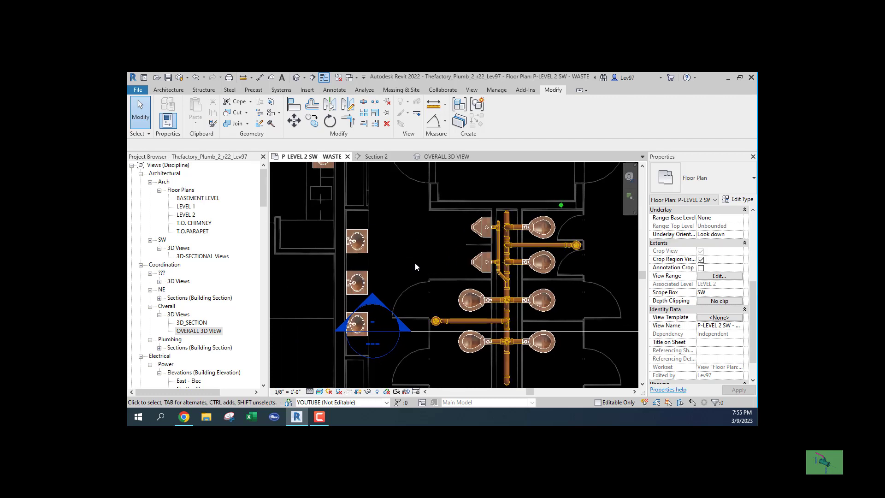
{"action": "scroll", "coordinate": [415, 263], "scroll_direction": "down", "scroll_amount": 2}
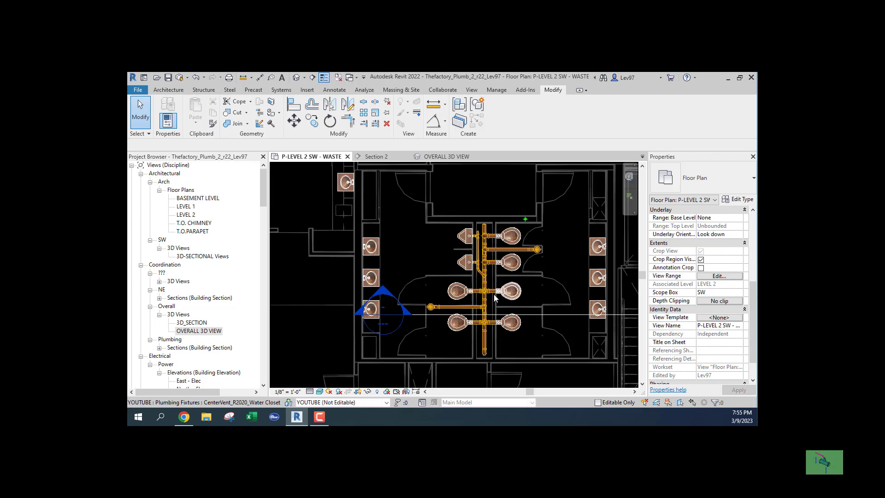
{"action": "middle_click_drag", "start_coordinate": [416, 265], "coordinate": [438, 273]}
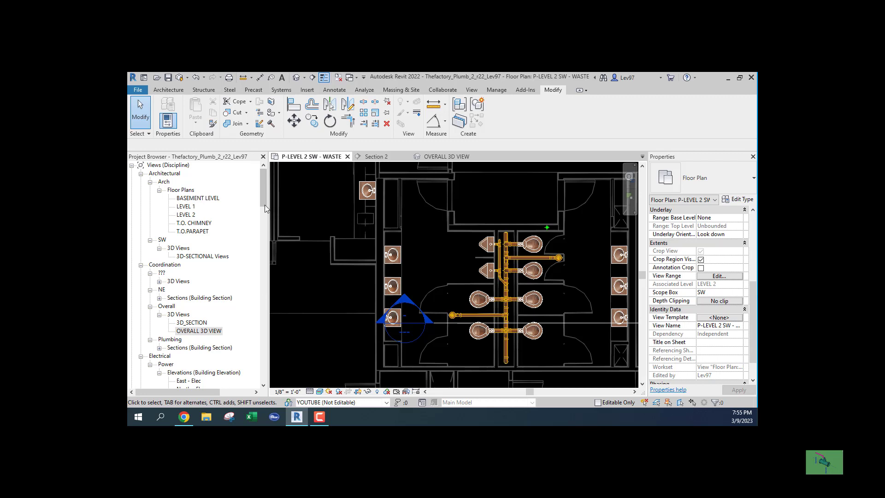
{"action": "left_click_drag", "start_coordinate": [264, 202], "coordinate": [269, 254]}
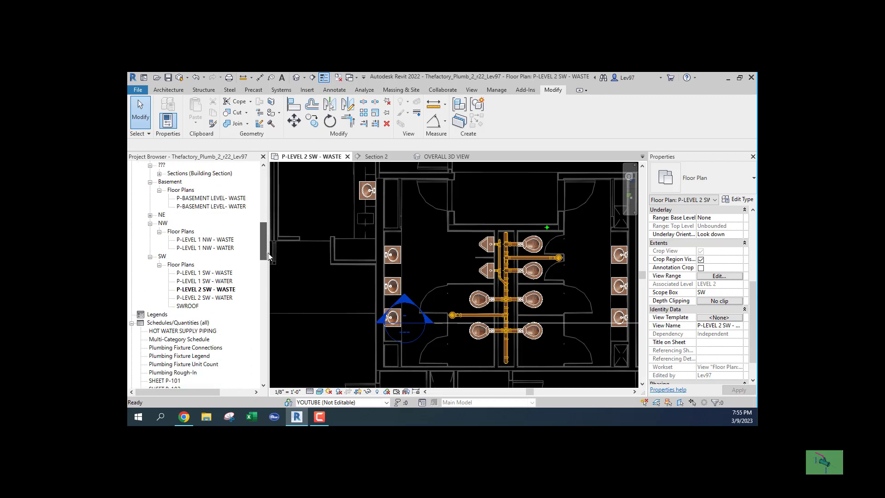
{"action": "double_click", "coordinate": [193, 273]}
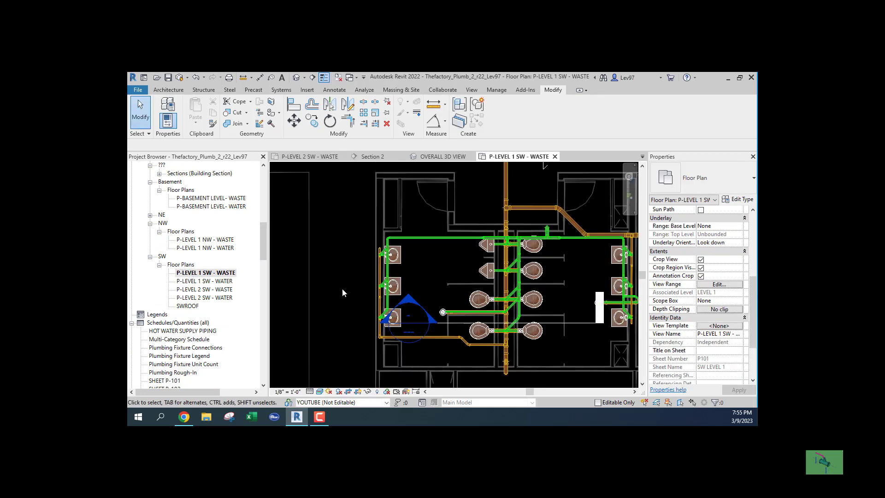
{"action": "middle_click_drag", "start_coordinate": [344, 276], "coordinate": [341, 244]}
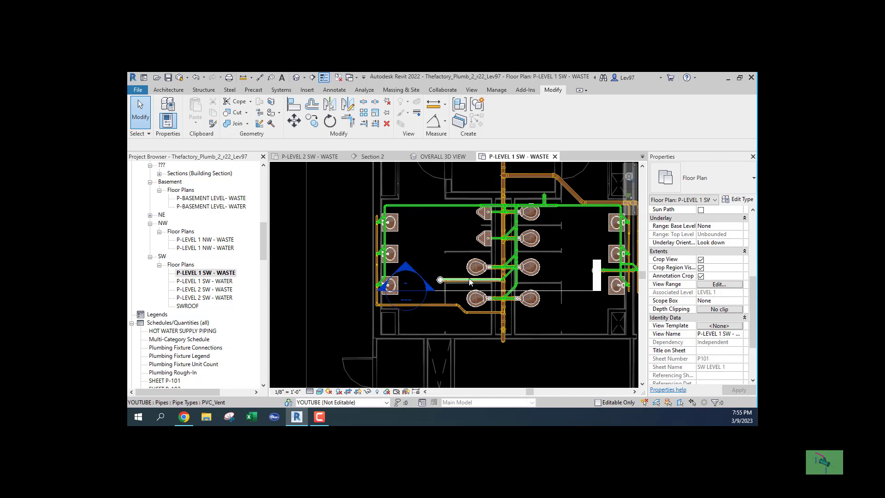
{"action": "left_click", "coordinate": [319, 159]}
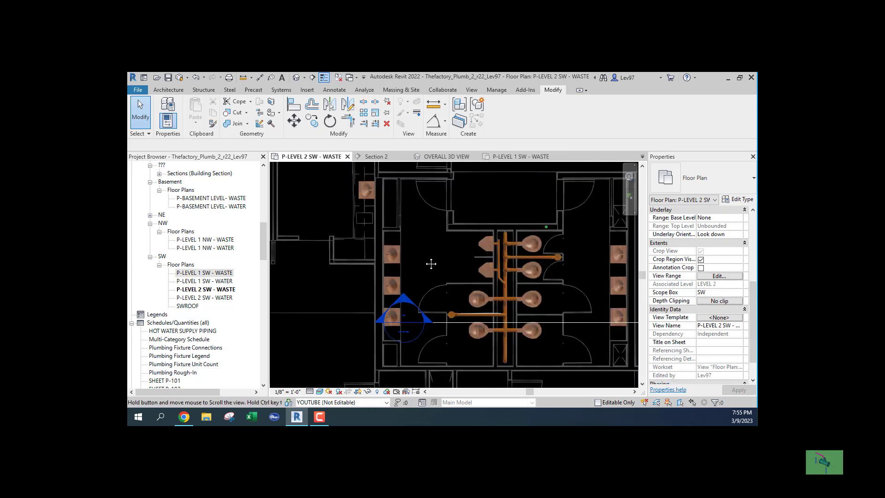
{"action": "scroll", "coordinate": [480, 232], "scroll_direction": "up", "scroll_amount": 5}
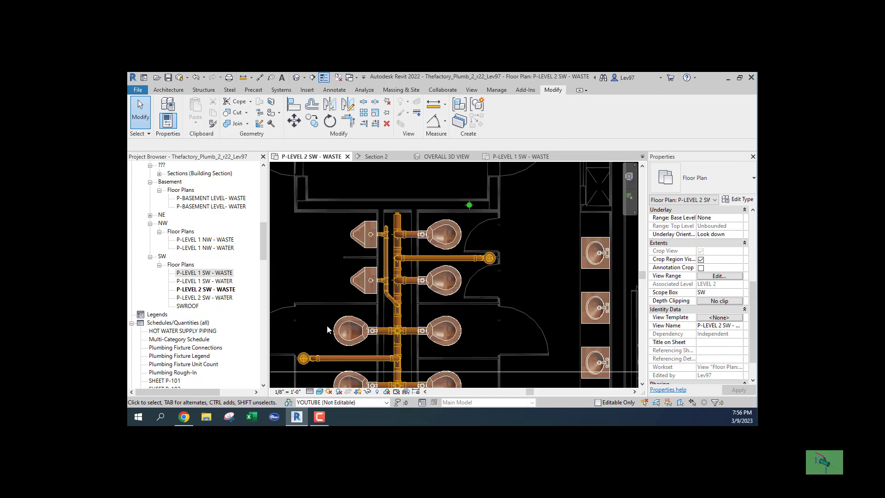
{"action": "middle_click_drag", "start_coordinate": [368, 313], "coordinate": [418, 270]}
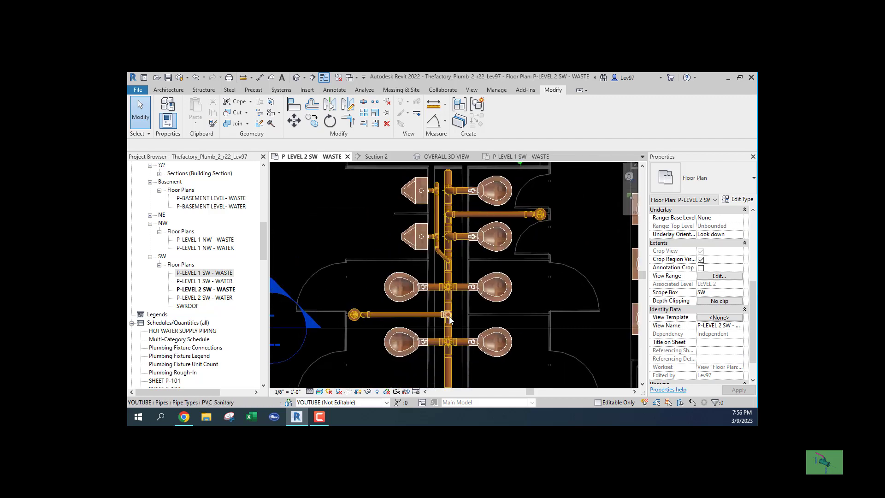